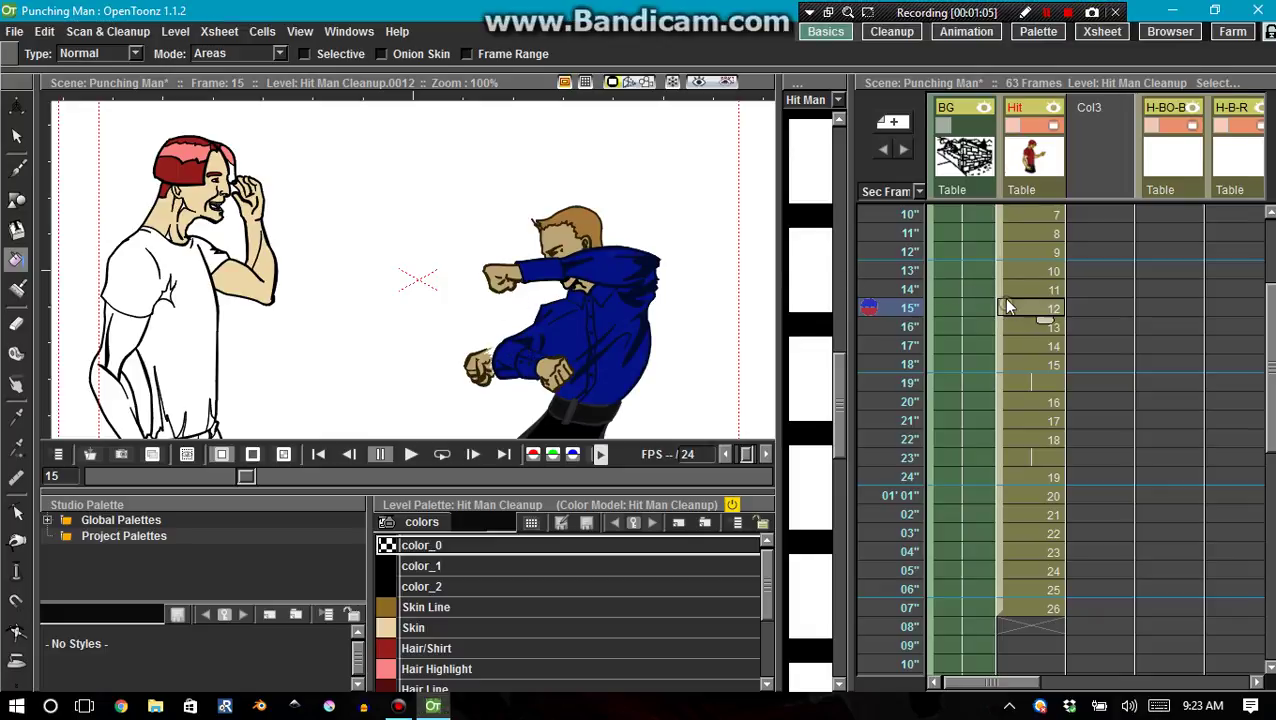
Step forward through the later frames of the punch animation.
key(Down)
key(Down)
key(Down)
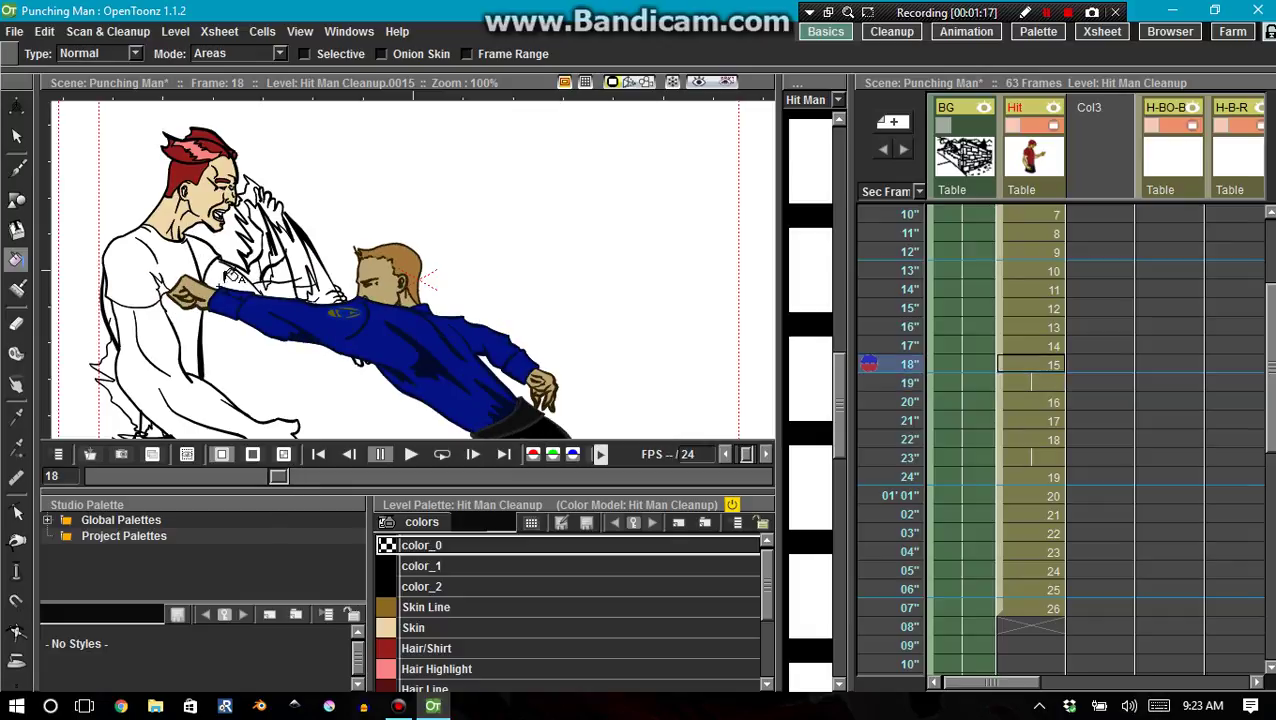
key(period)
key(period)
key(period)
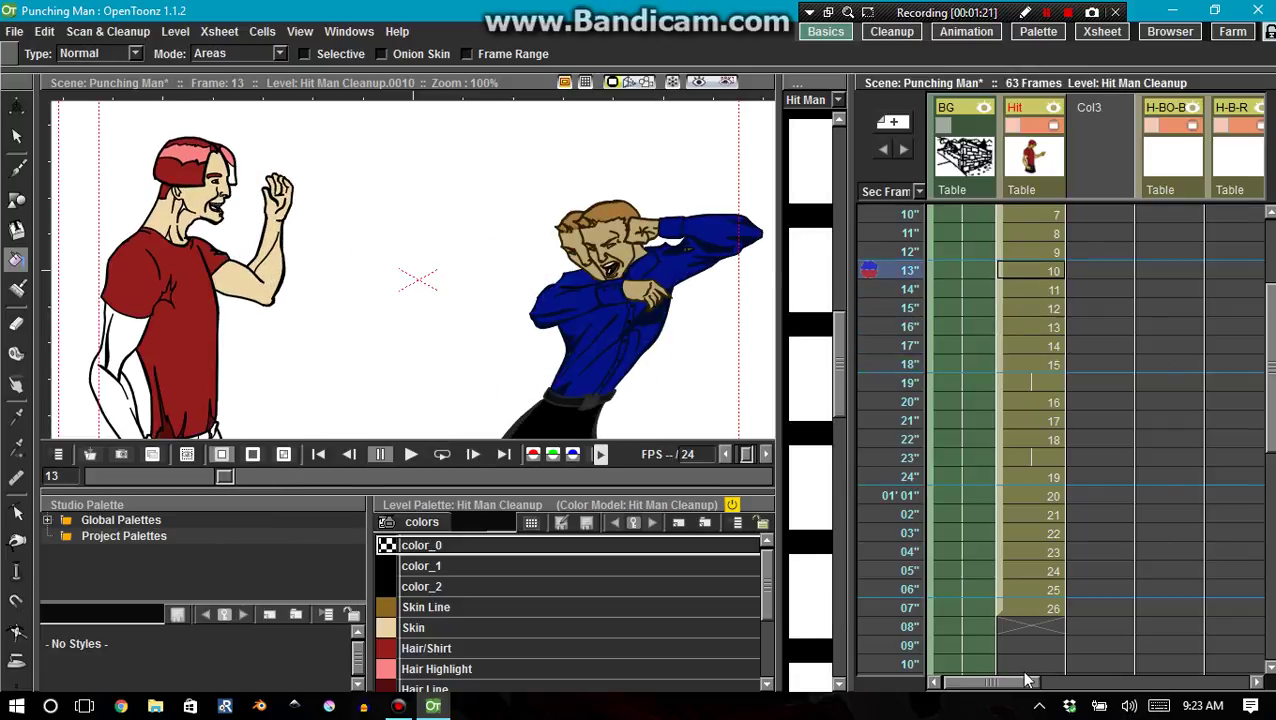
drag(1000, 682, 1080, 682)
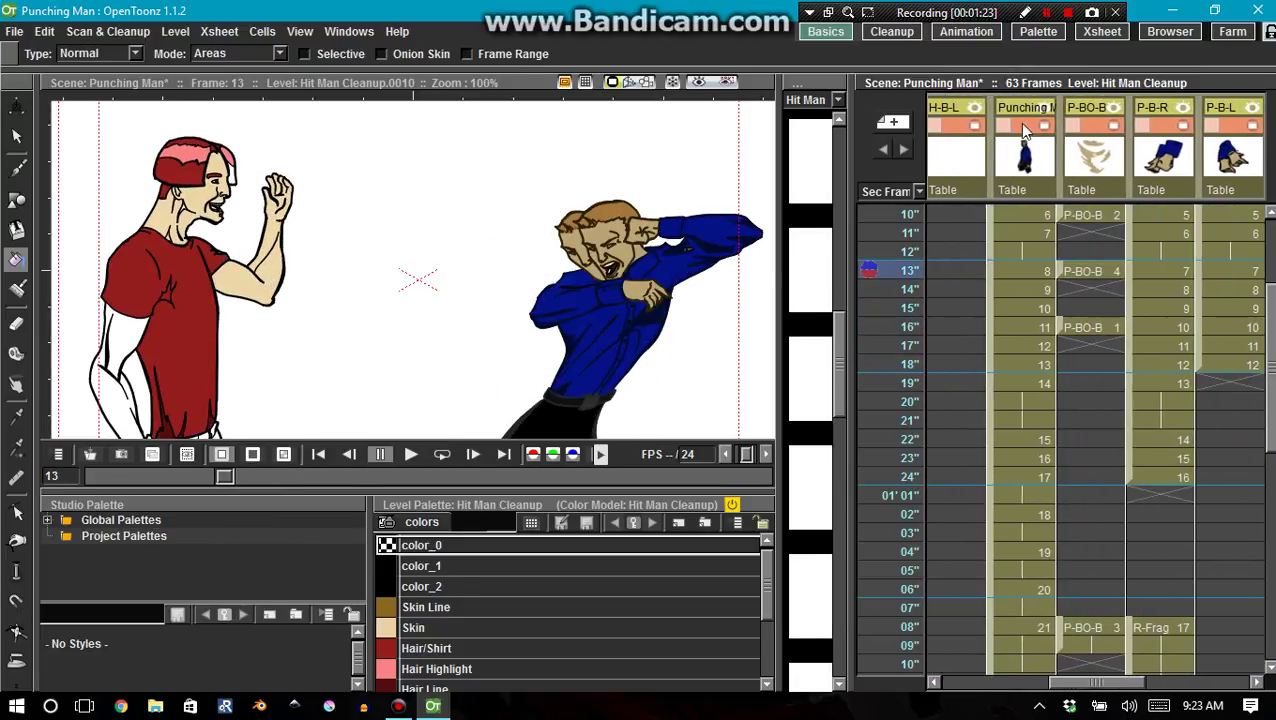
Inspect the punching man's R-Frag and L-Frag levels in the P-B-R and P-B-L columns.
click(1077, 123)
click(1146, 119)
click(1200, 128)
click(1218, 130)
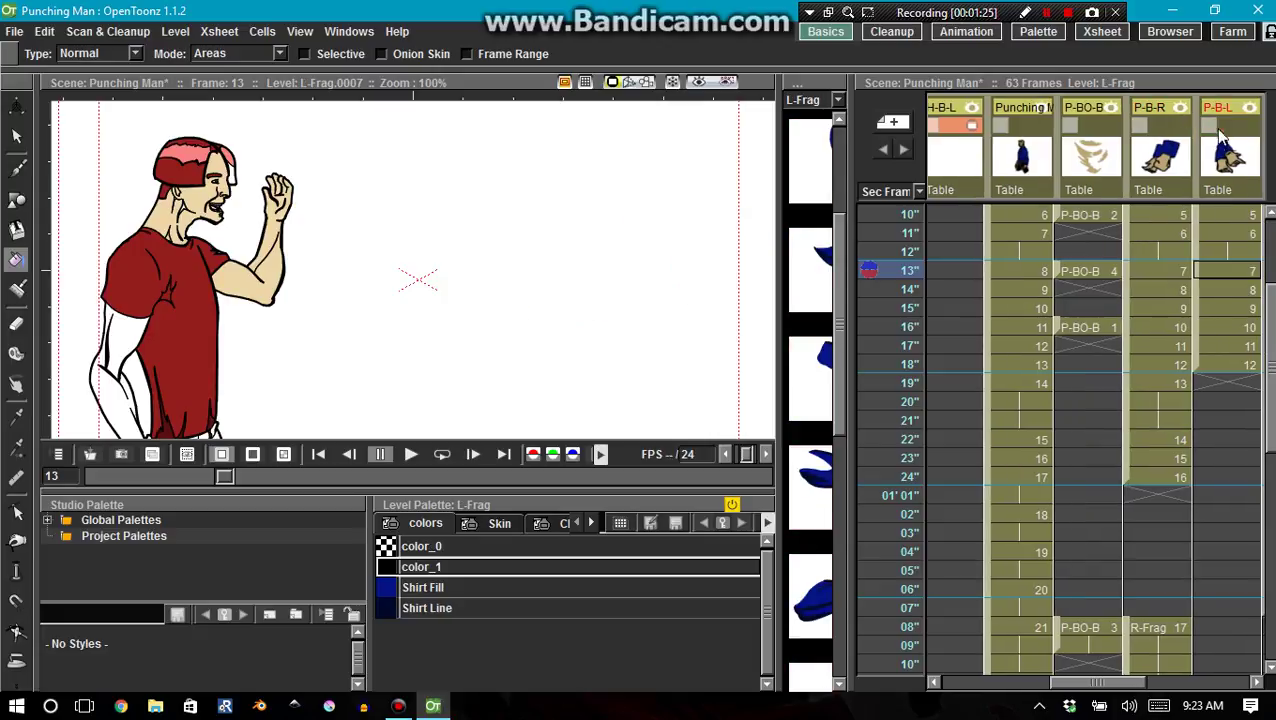
drag(1094, 687, 944, 691)
Return to the Hit Man Cleanup level and step back to its earliest frames.
click(1025, 258)
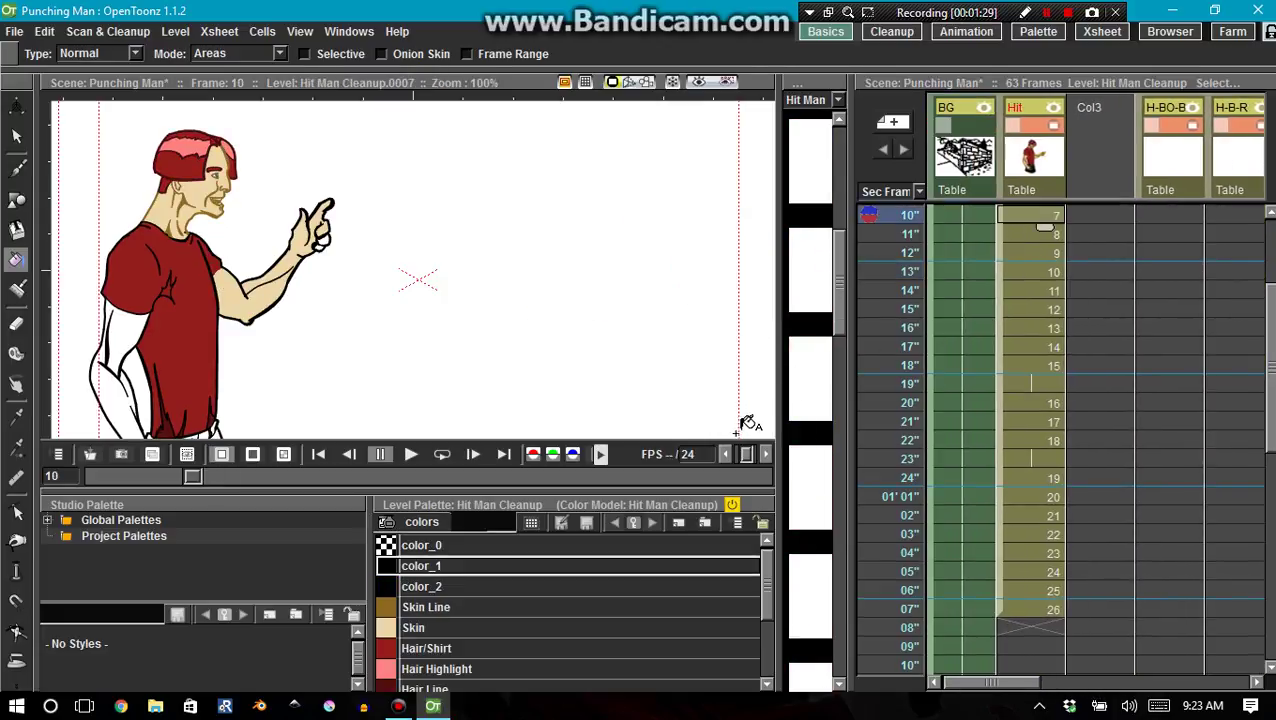
key(Up)
key(Up)
key(Up)
key(Up)
key(Up)
key(Up)
key(Up)
key(Up)
key(Up)
key(Up)
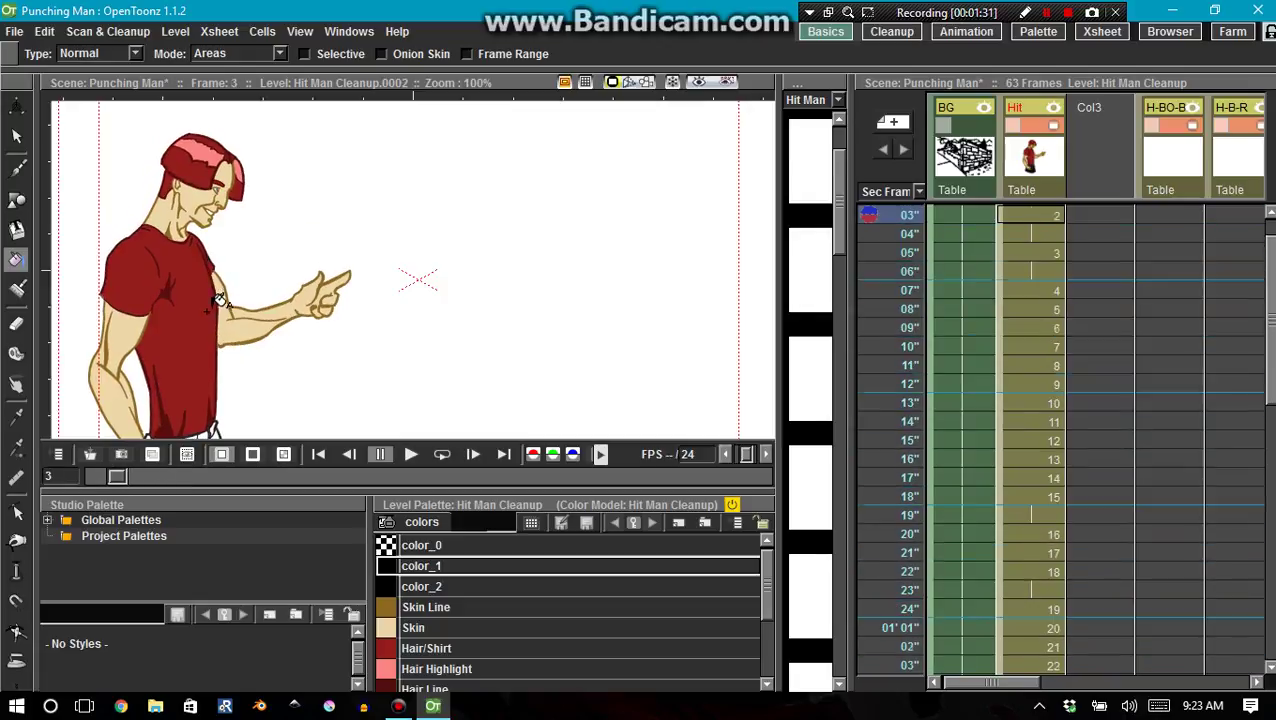
key(Up)
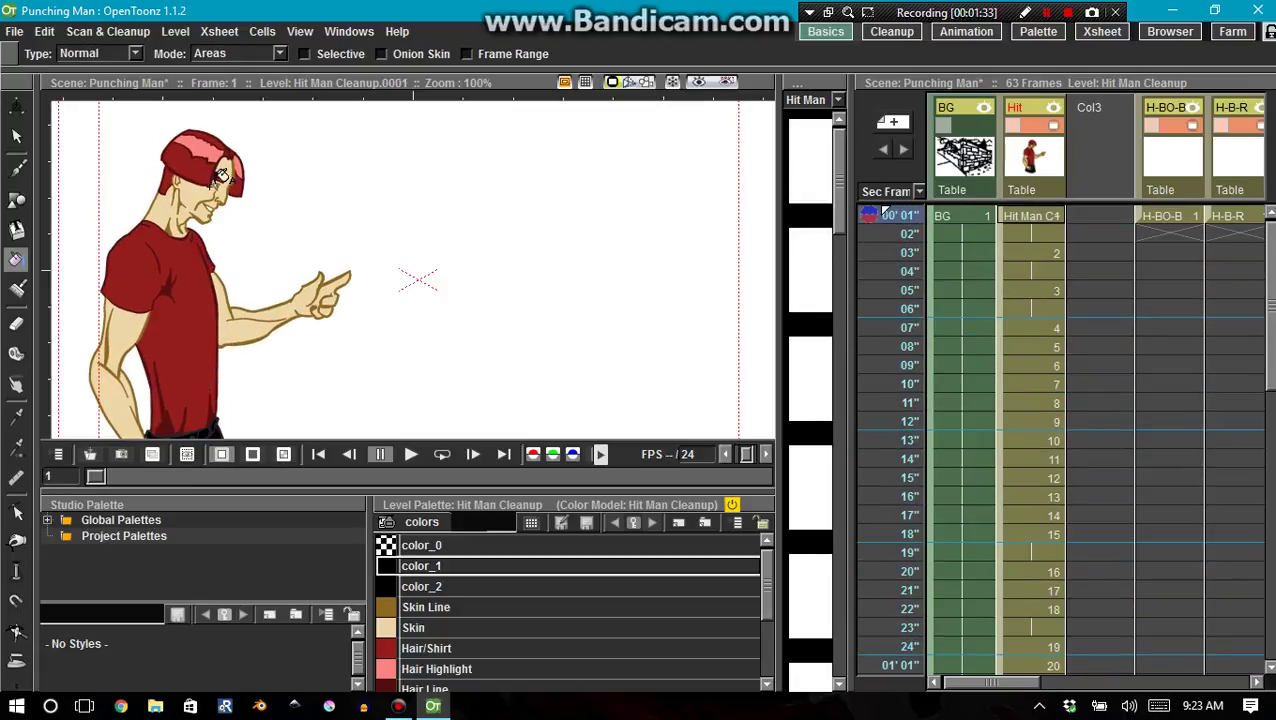
Step through the hit man's frames around 14 to 17 to inspect the drawing.
key(Down)
key(Down)
key(Down)
key(Down)
key(Down)
key(Down)
key(Down)
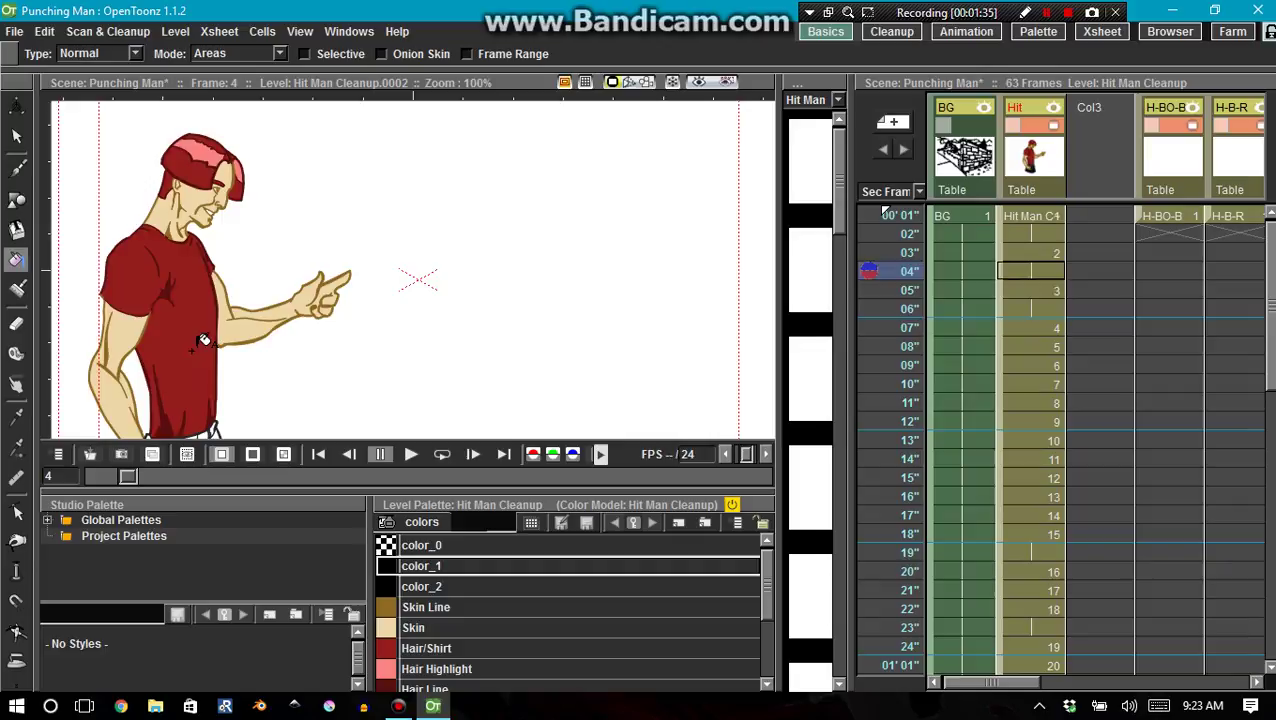
key(Down)
key(Down)
key(Down)
key(Down)
key(Down)
key(Down)
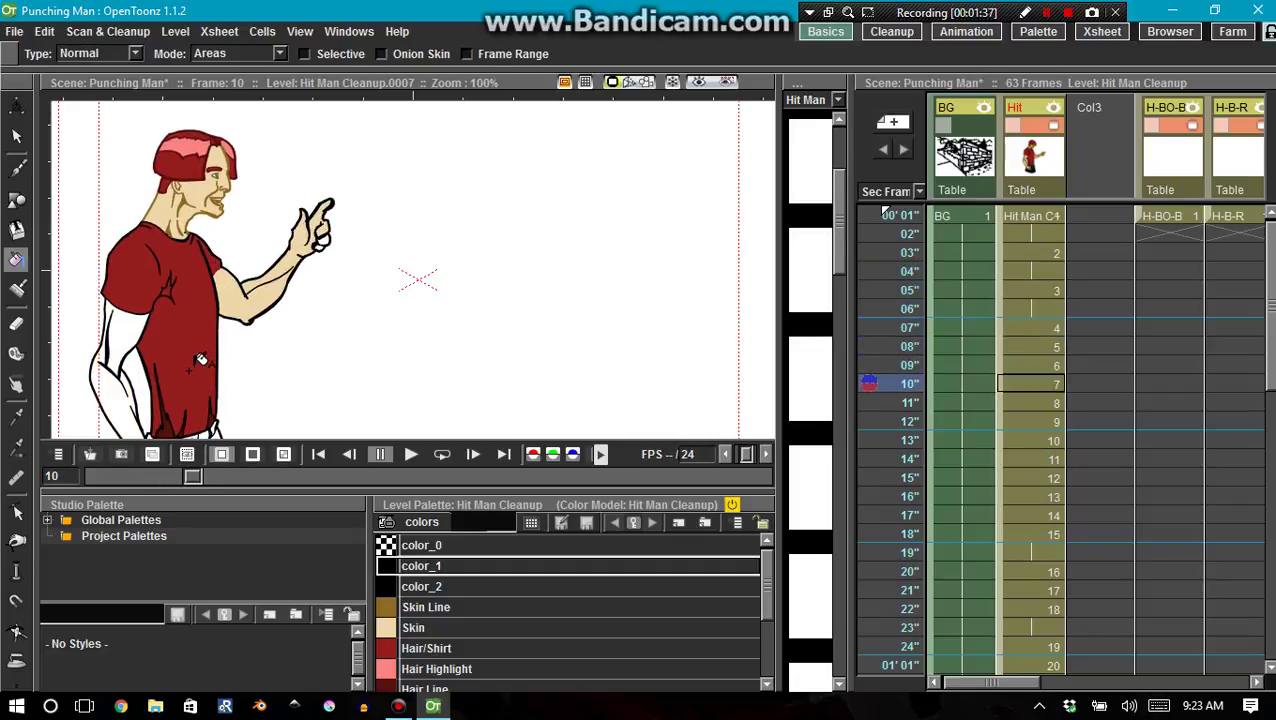
key(Down)
key(Down)
key(Down)
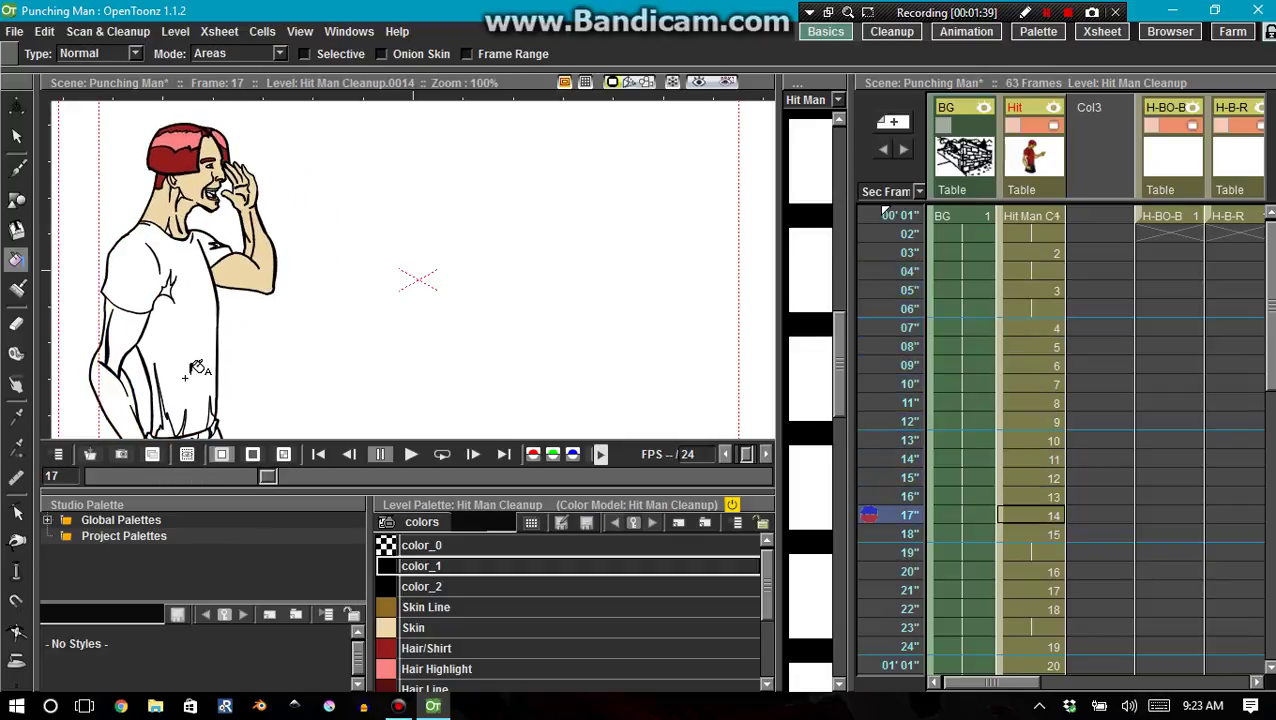
key(Down)
key(Up)
key(Up)
key(Up)
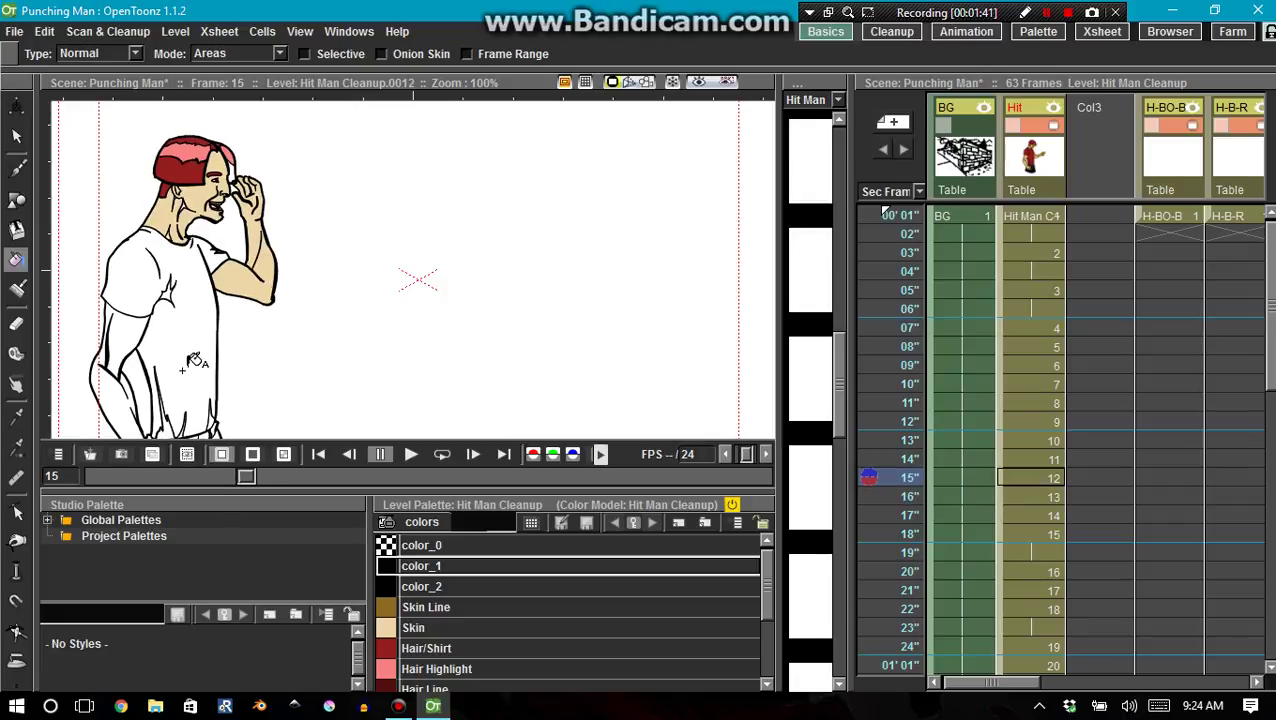
key(Up)
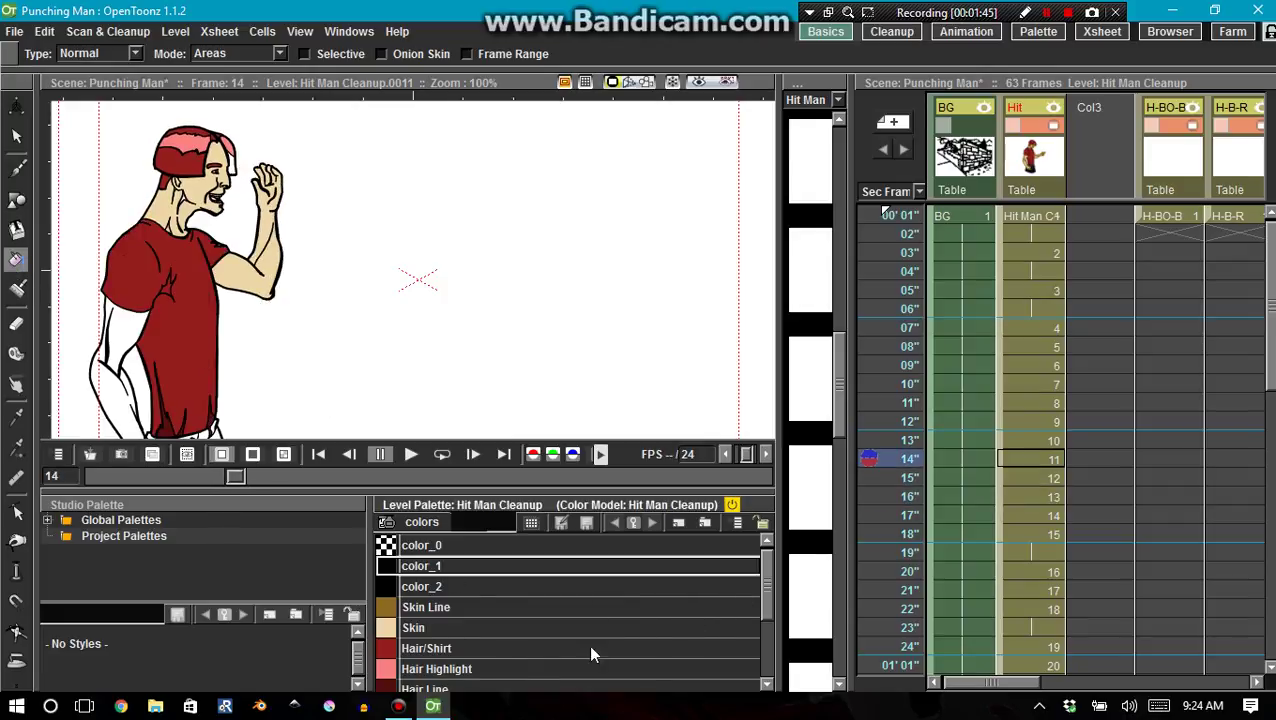
Make Hair/Shirt the current style, dismiss its context menu, and advance to frame 15.
click(502, 648)
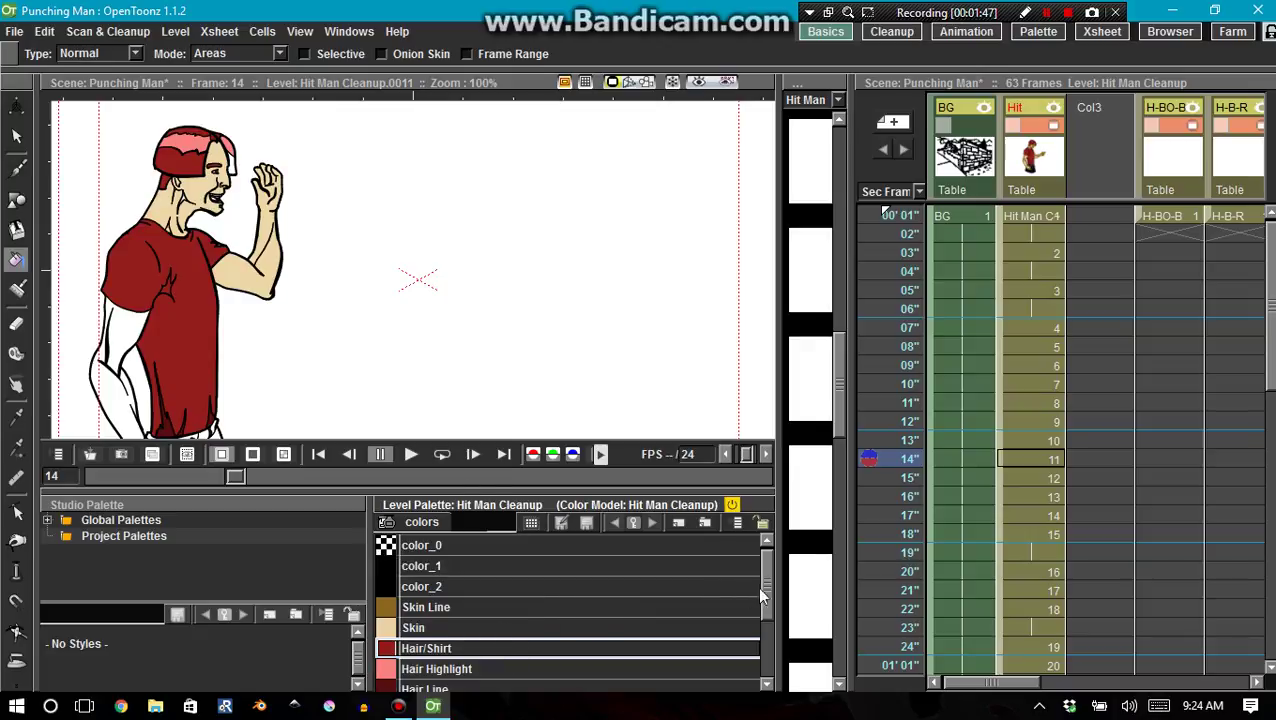
mouse_move(764, 601)
mouse_down()
mouse_move(764, 645)
mouse_move(763, 599)
mouse_move(762, 618)
mouse_up()
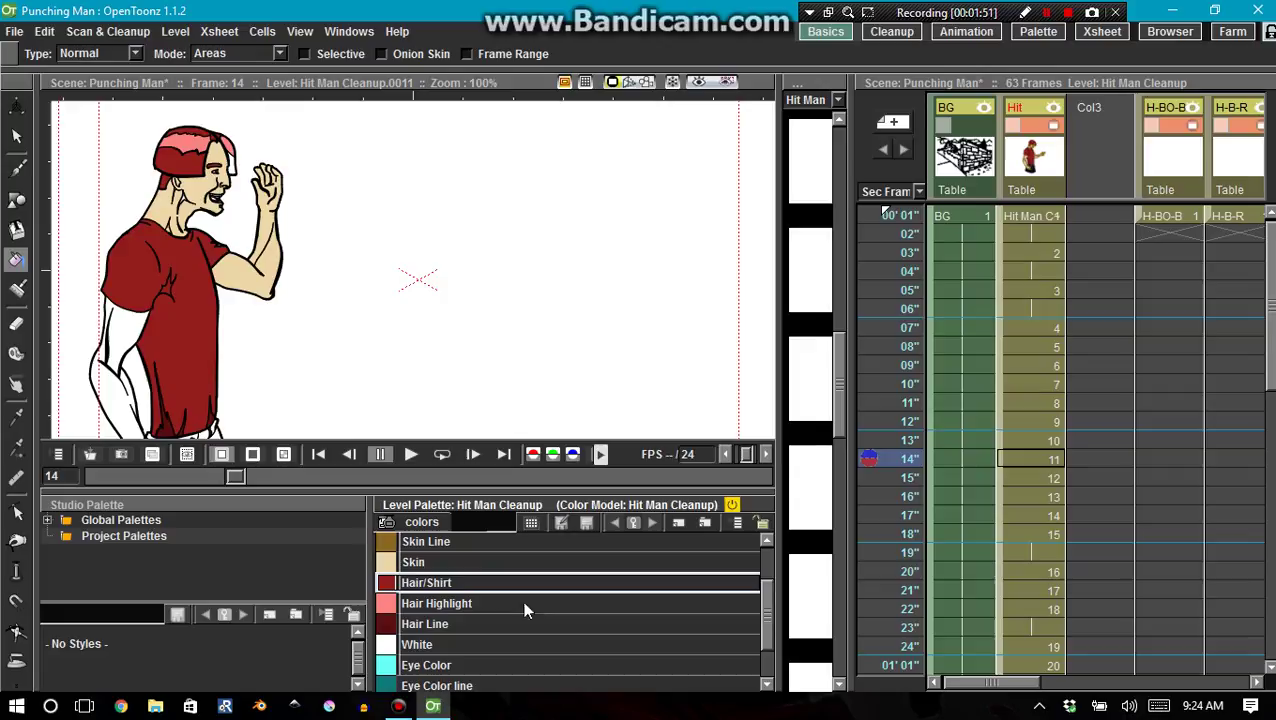
right_click(474, 584)
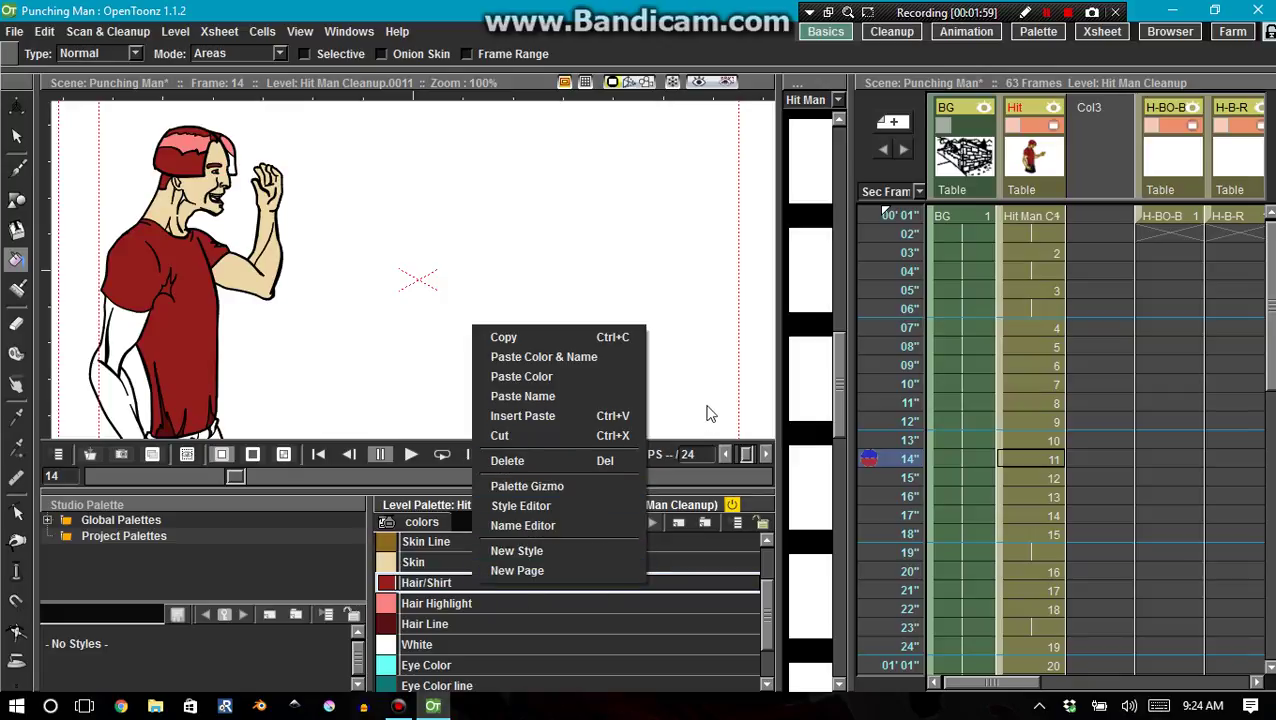
click(443, 583)
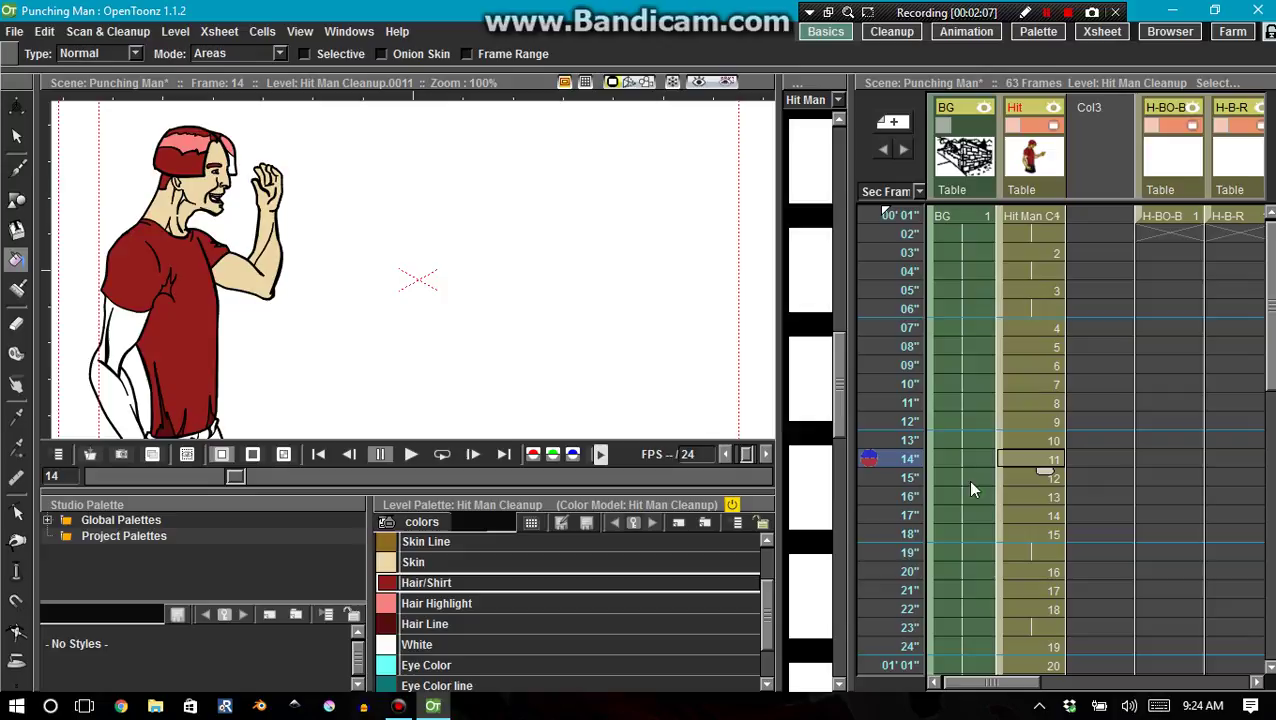
key(Down)
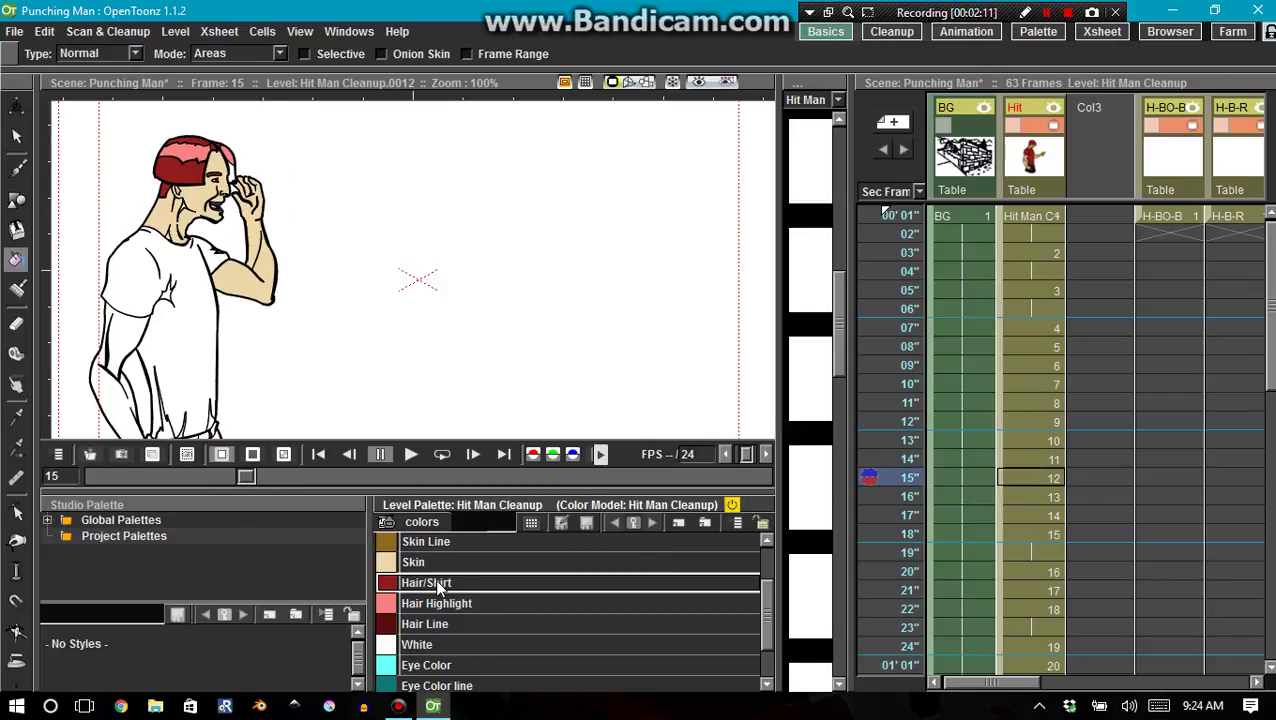
Fill the white shirt on frame 15 with Hair/Shirt red, then step ahead and back.
click(466, 54)
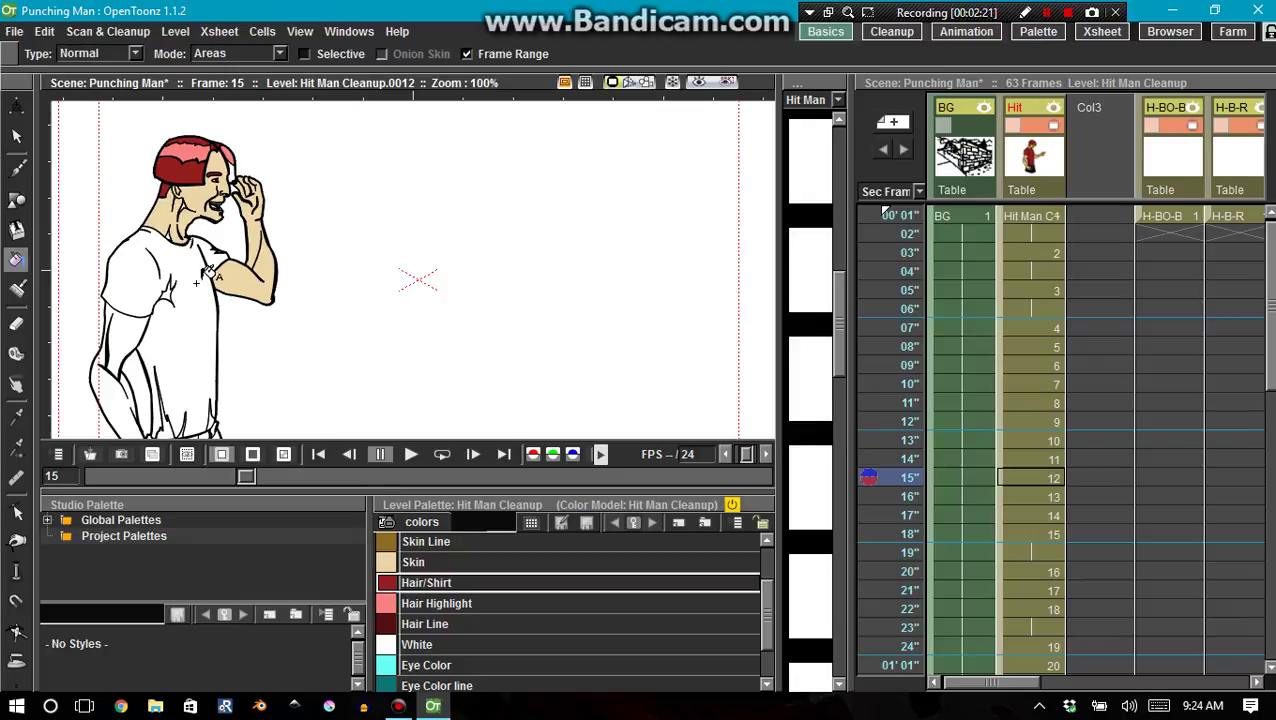
click(130, 258)
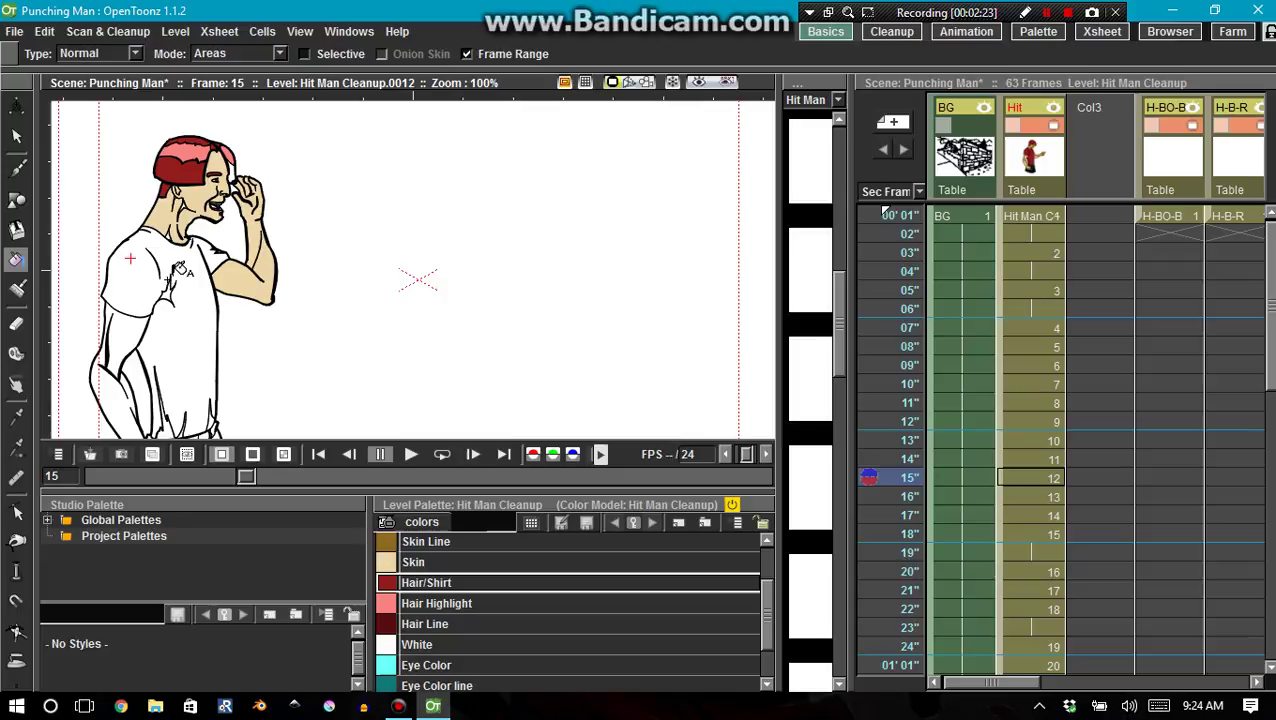
key(period)
key(period)
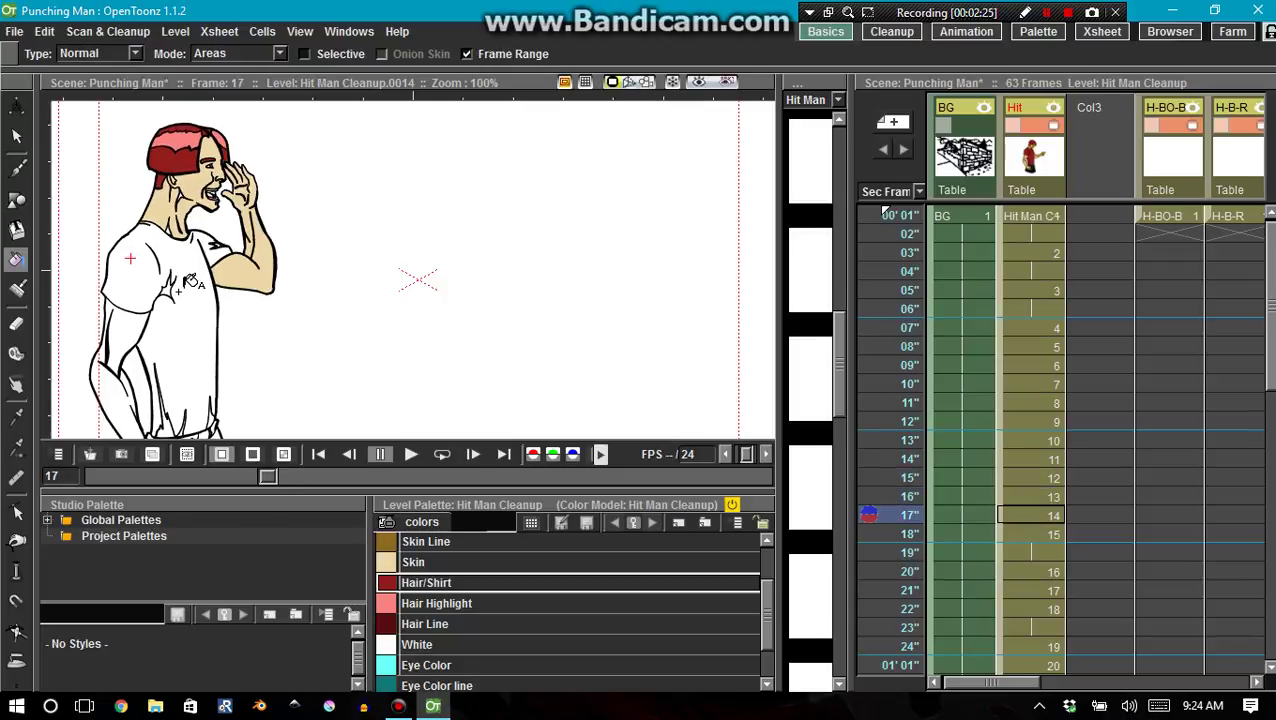
key(period)
key(period)
key(period)
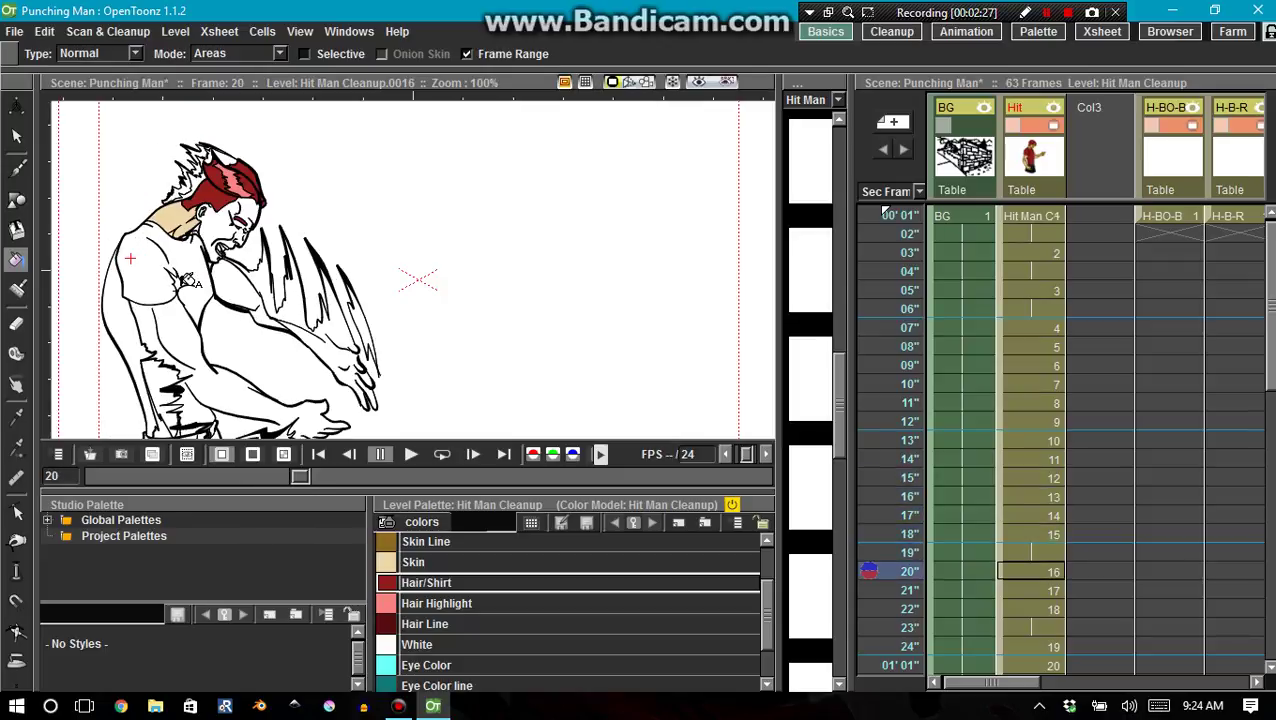
key(period)
key(period)
key(comma)
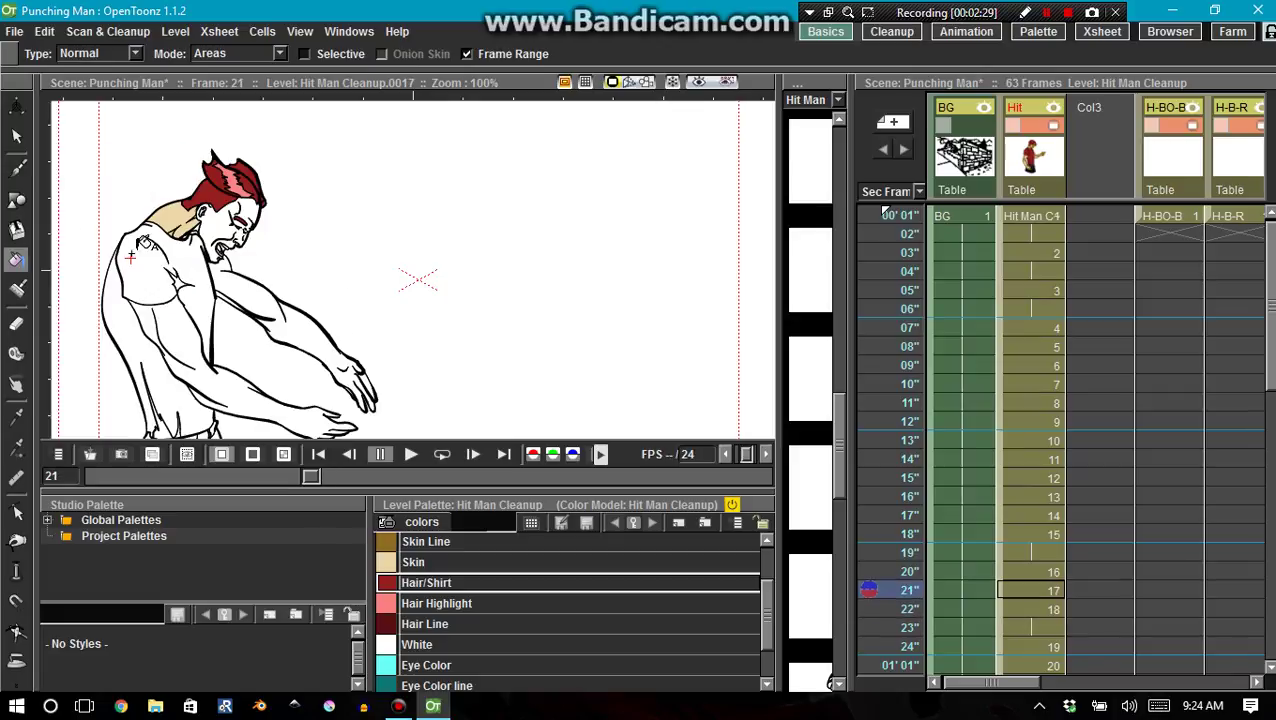
key(comma)
key(comma)
key(comma)
key(comma)
key(comma)
key(comma)
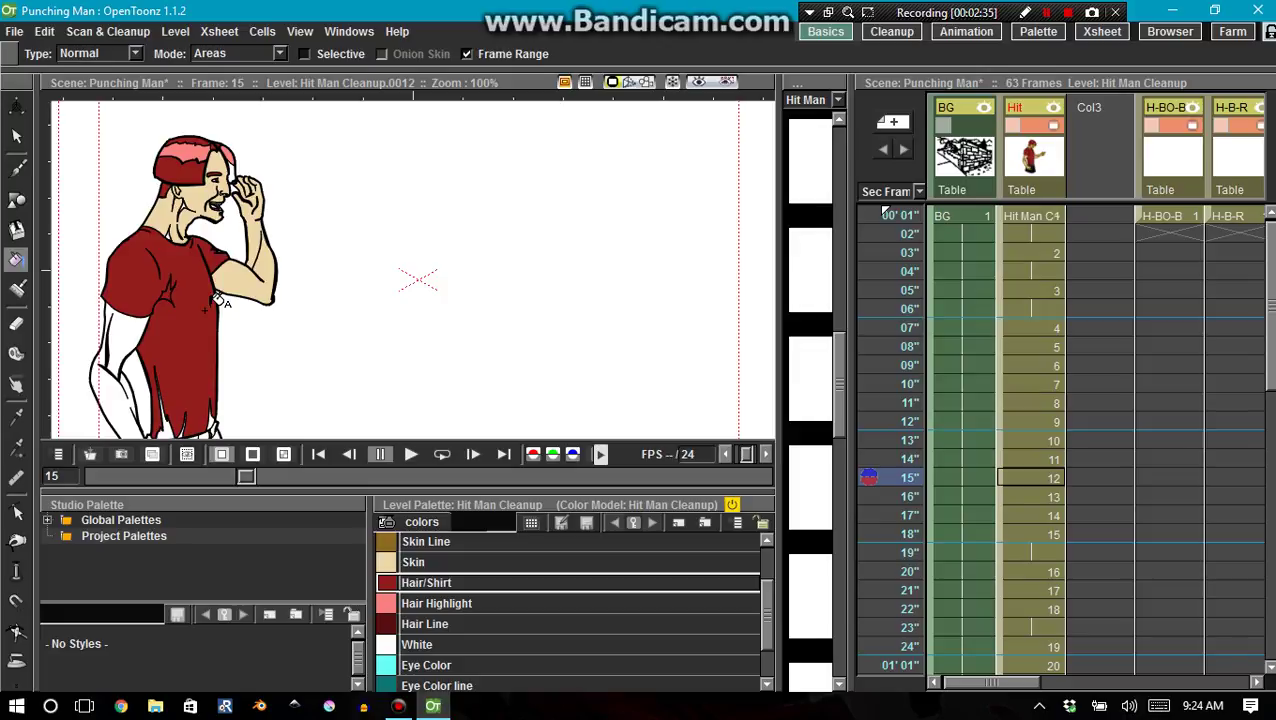
Compare the red shirt fill across frames 12 to 17, ending on frame 15.
key(period)
key(period)
key(period)
key(period)
key(period)
key(period)
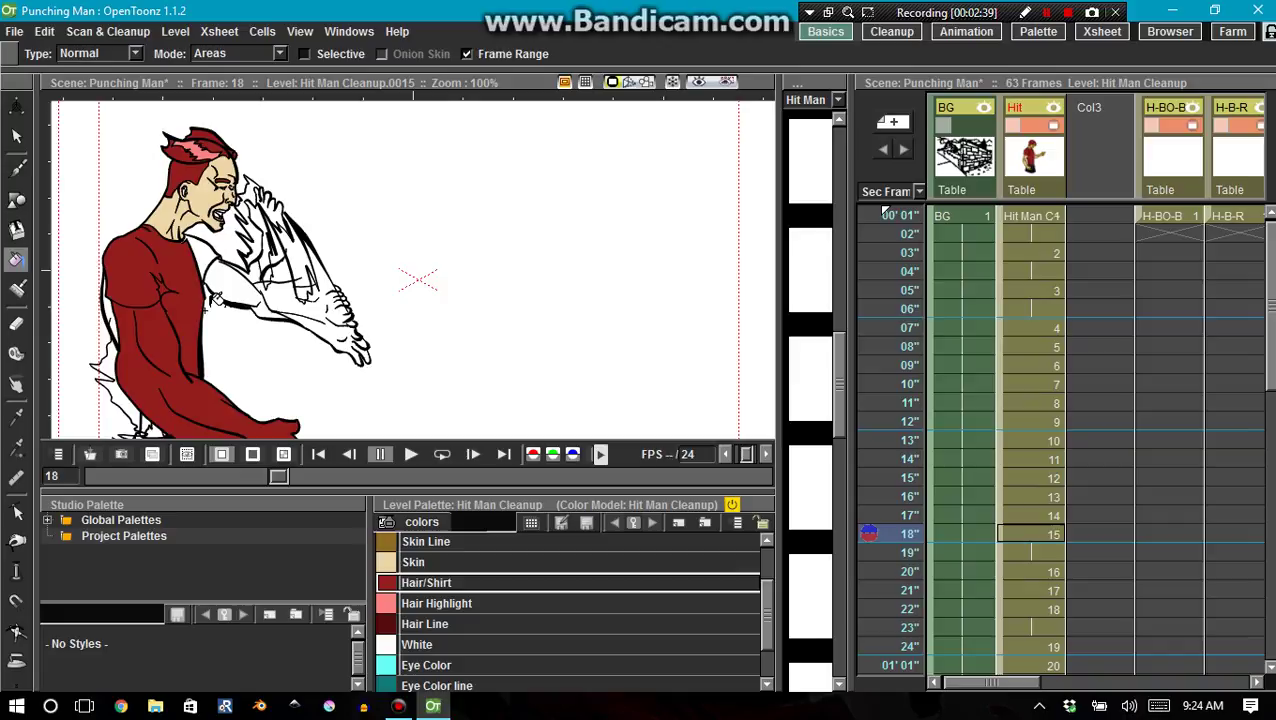
key(period)
key(period)
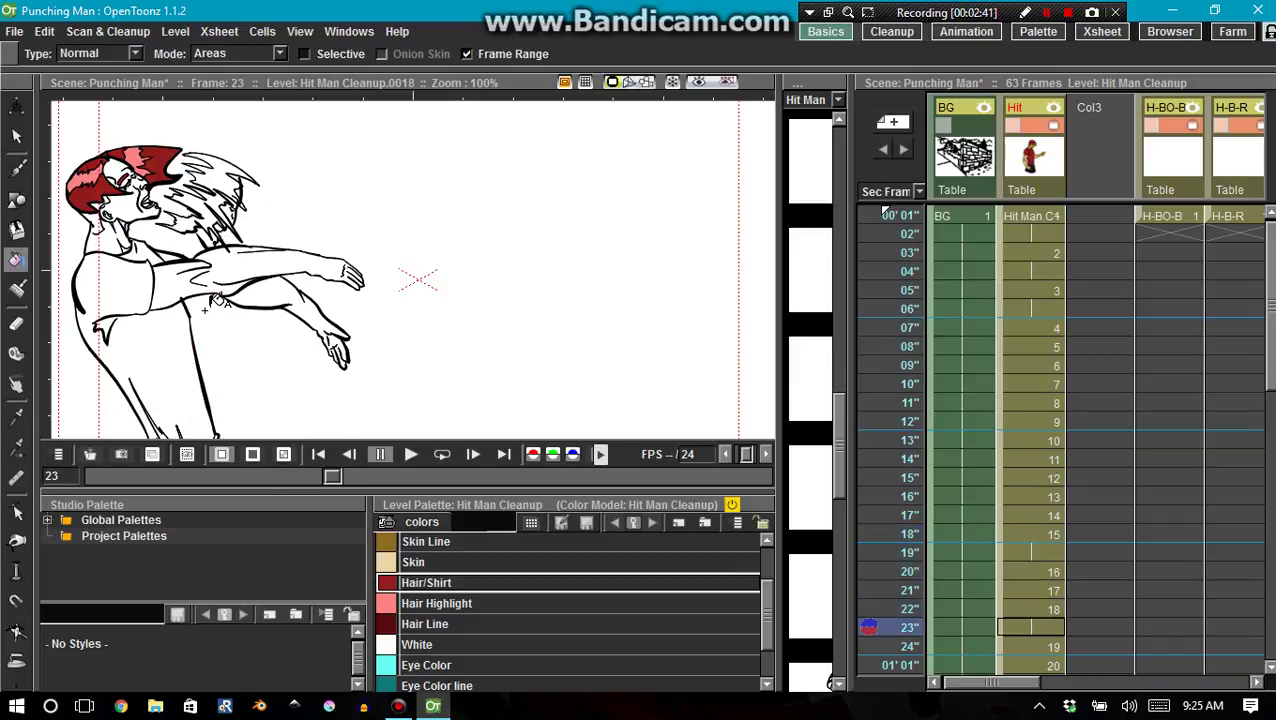
key(comma)
key(comma)
key(comma)
key(comma)
key(comma)
key(comma)
key(comma)
key(comma)
key(comma)
key(comma)
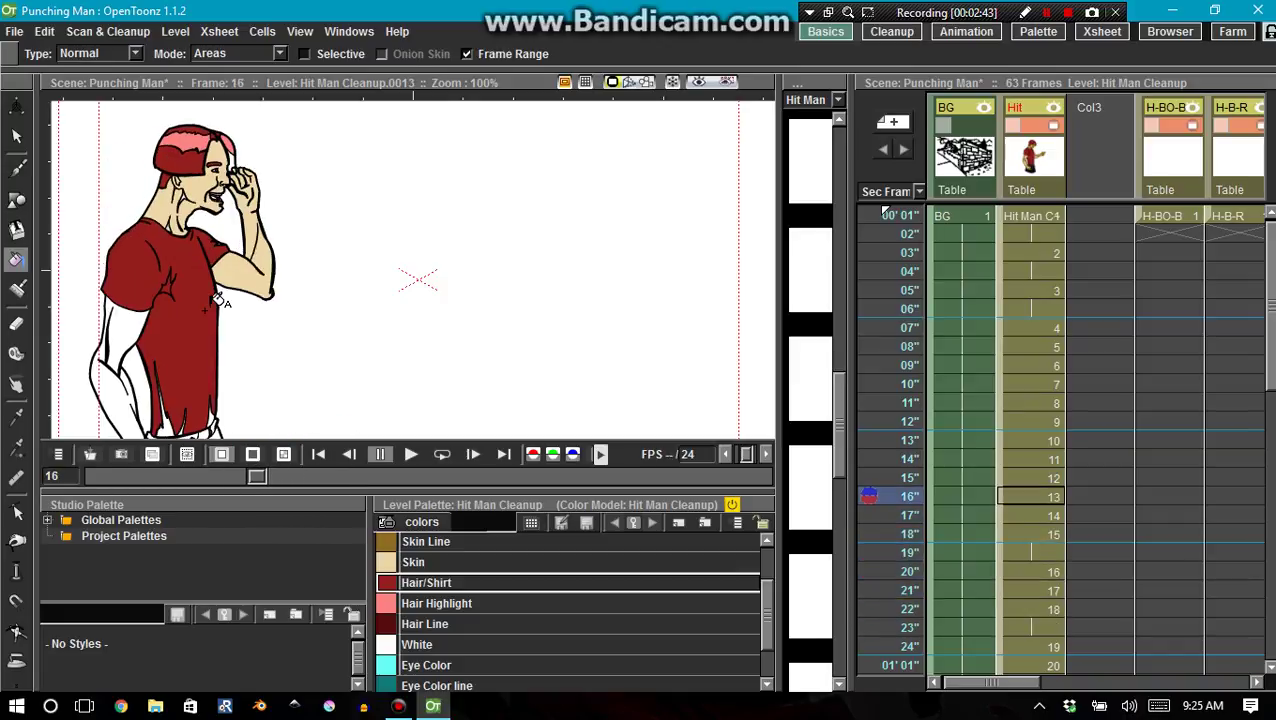
key(period)
key(period)
key(period)
key(period)
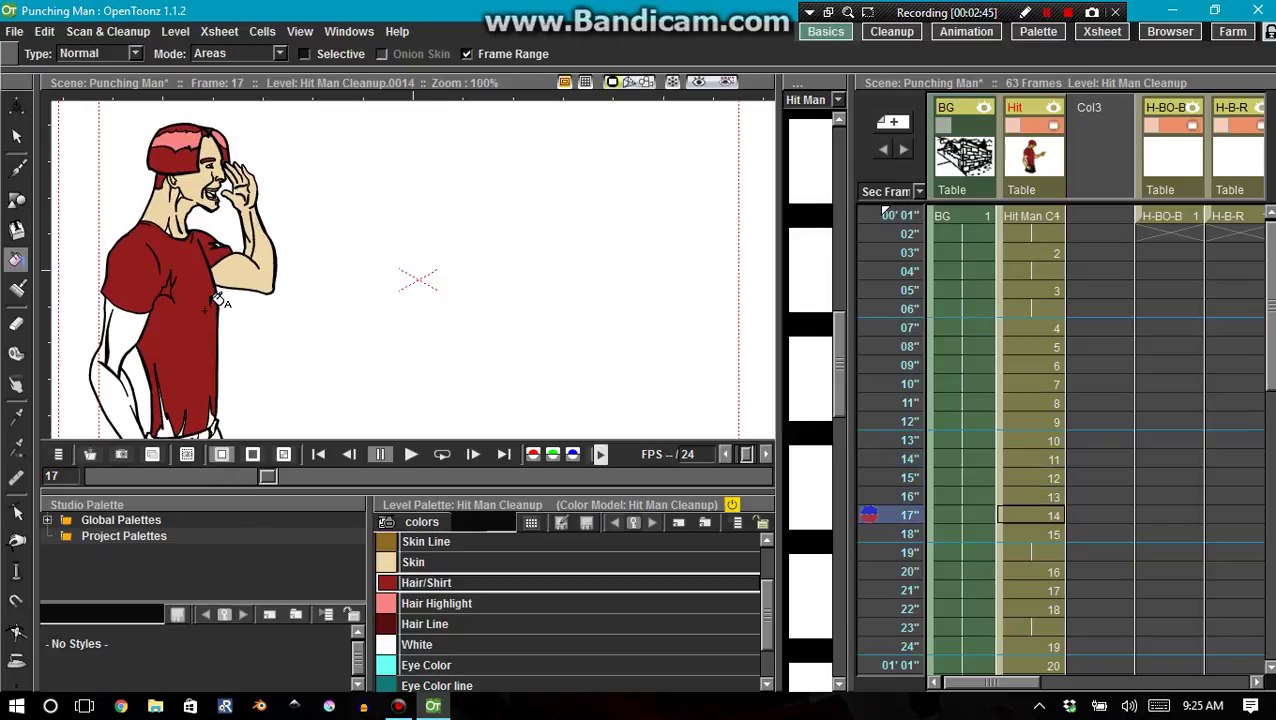
key(comma)
key(comma)
key(comma)
key(comma)
key(comma)
key(period)
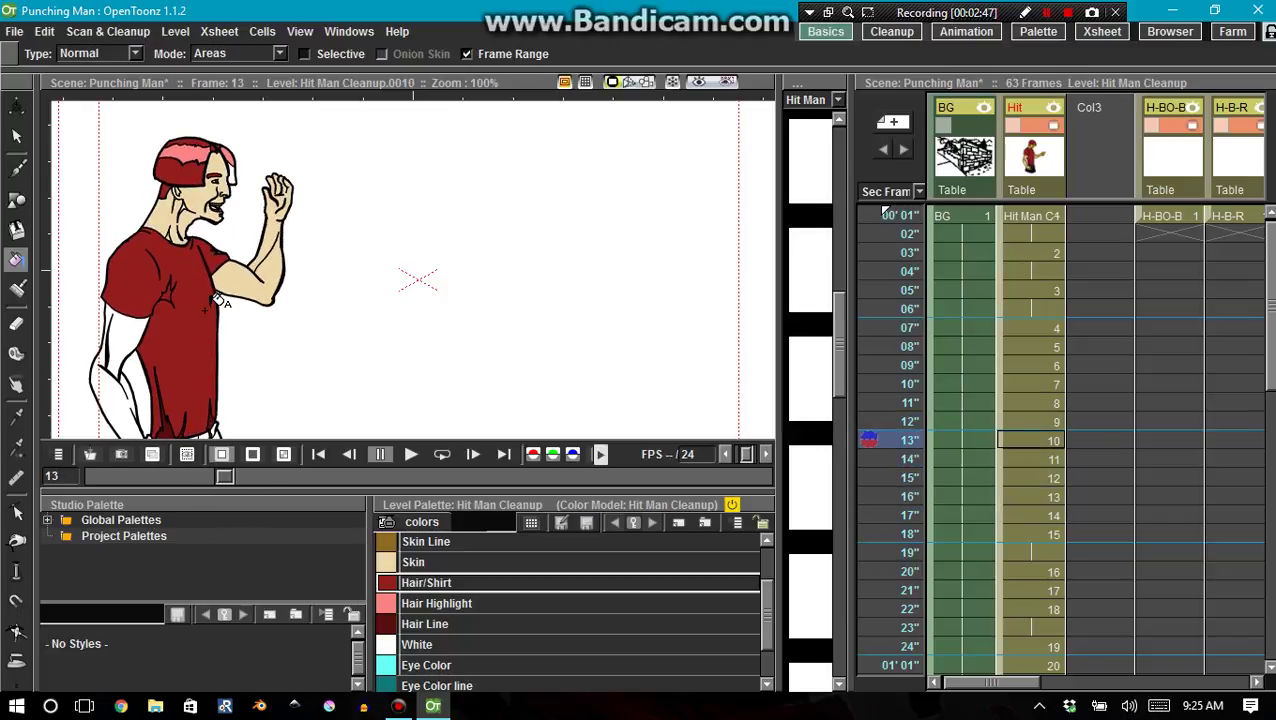
key(period)
key(period)
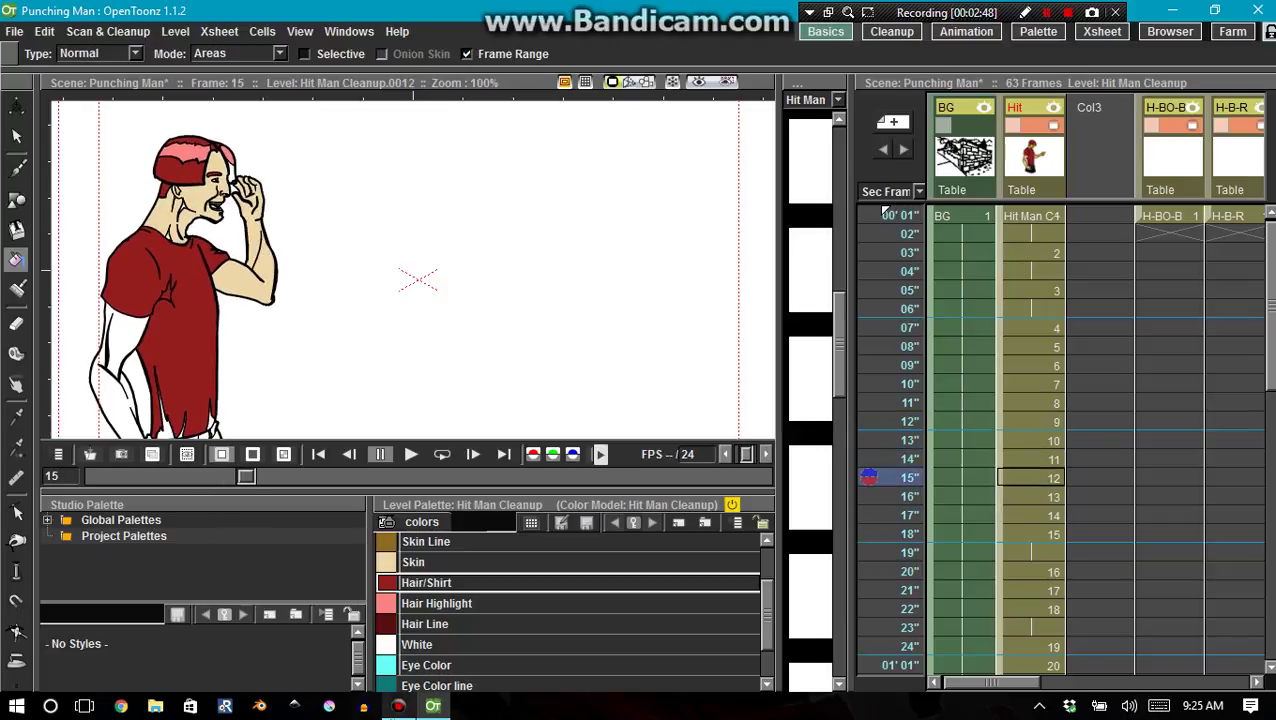
Make Hair Line the current style and flip between frames 15 and 18.
click(418, 624)
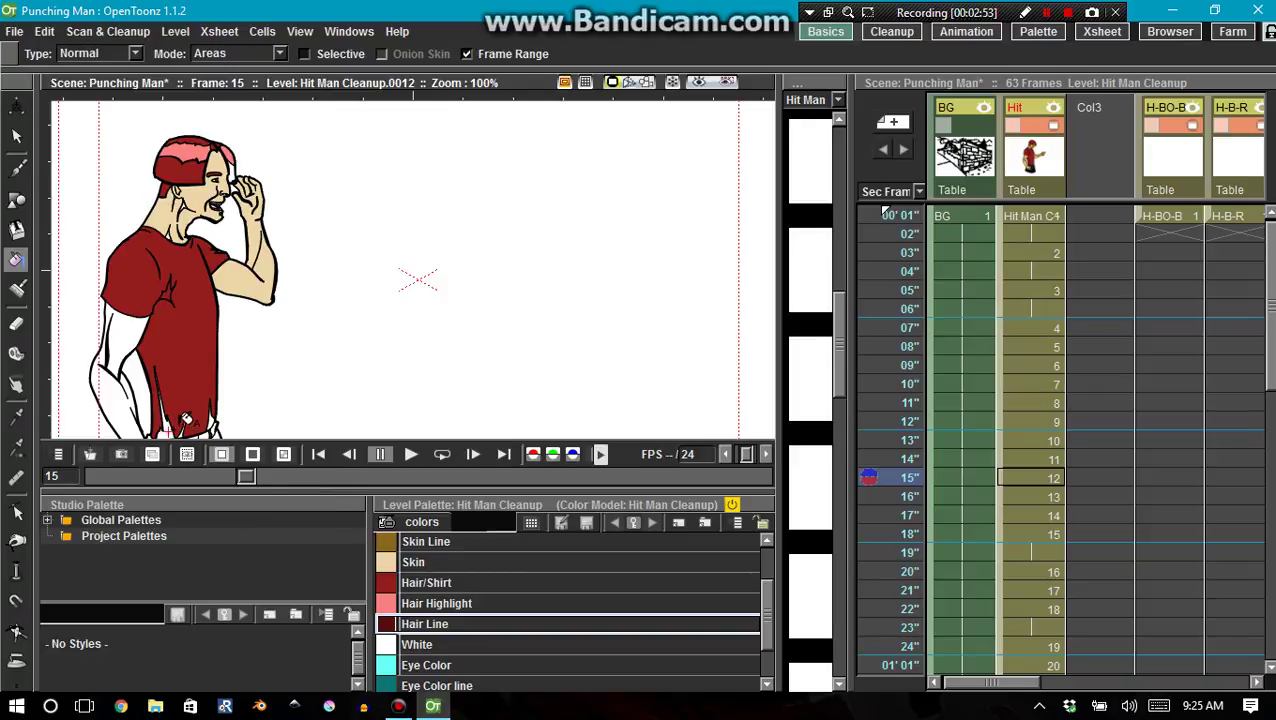
key(period)
key(period)
key(period)
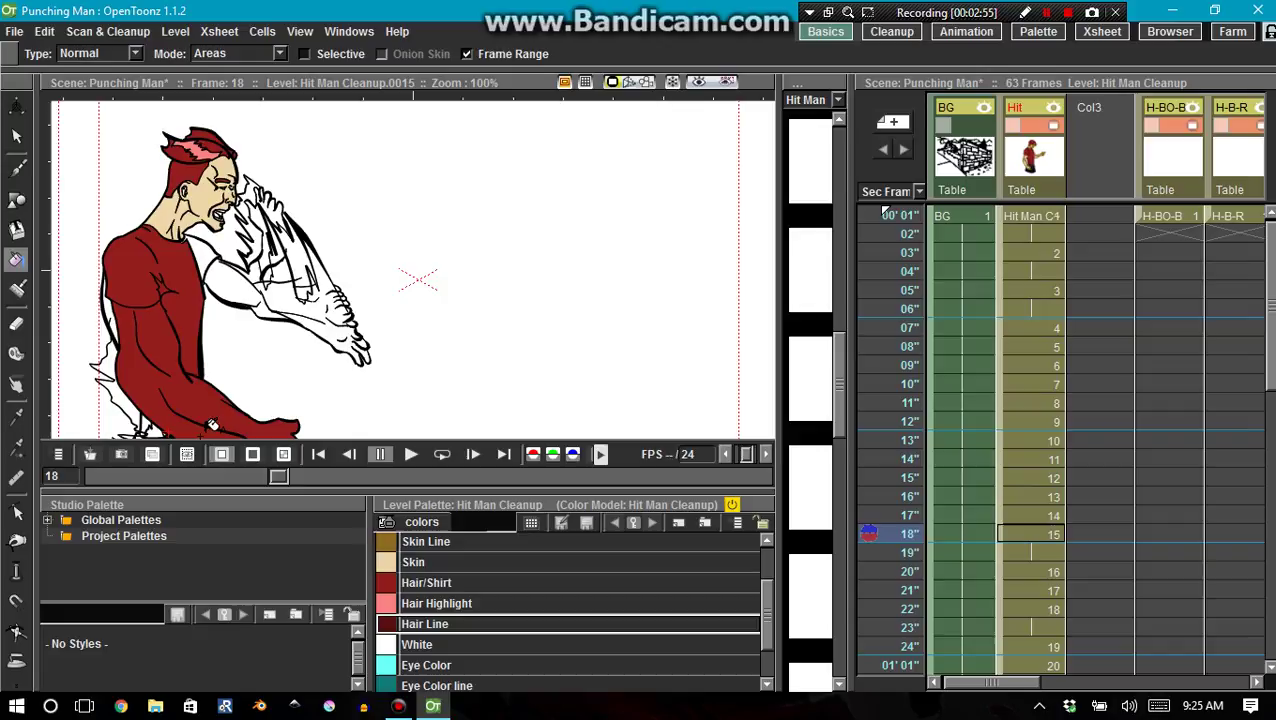
key(comma)
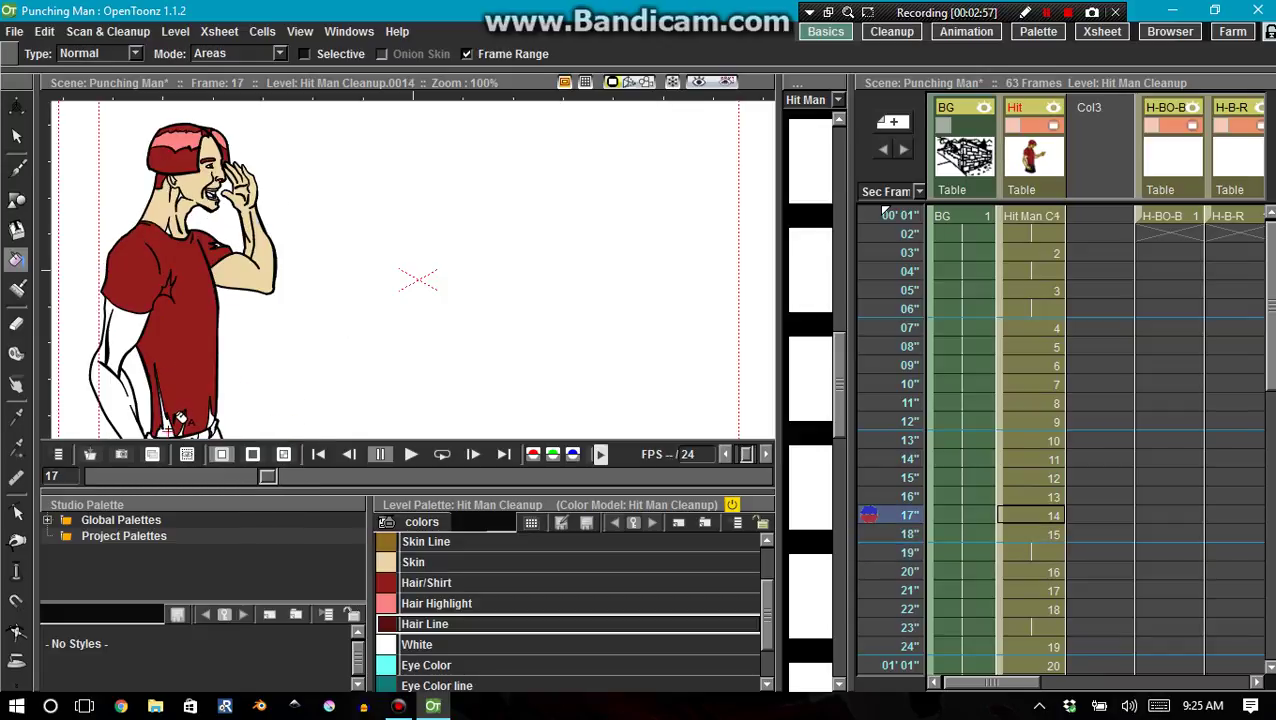
key(comma)
key(comma)
key(comma)
key(period)
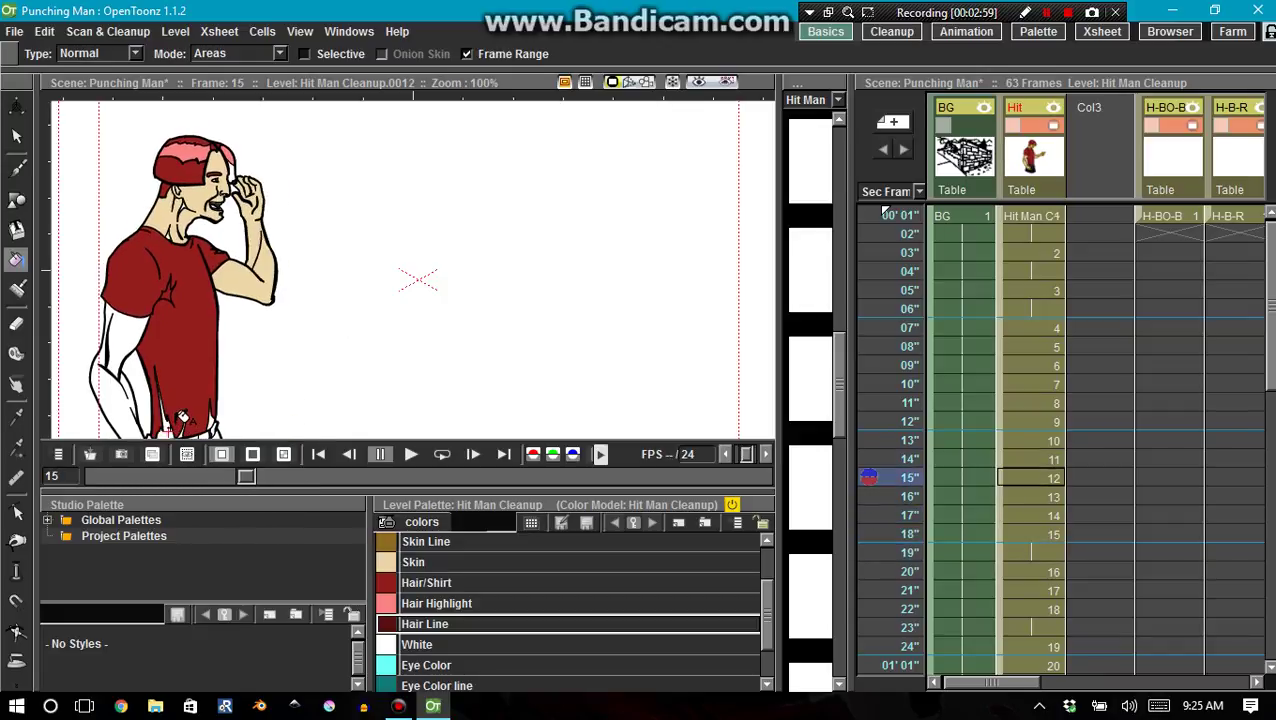
key(period)
key(period)
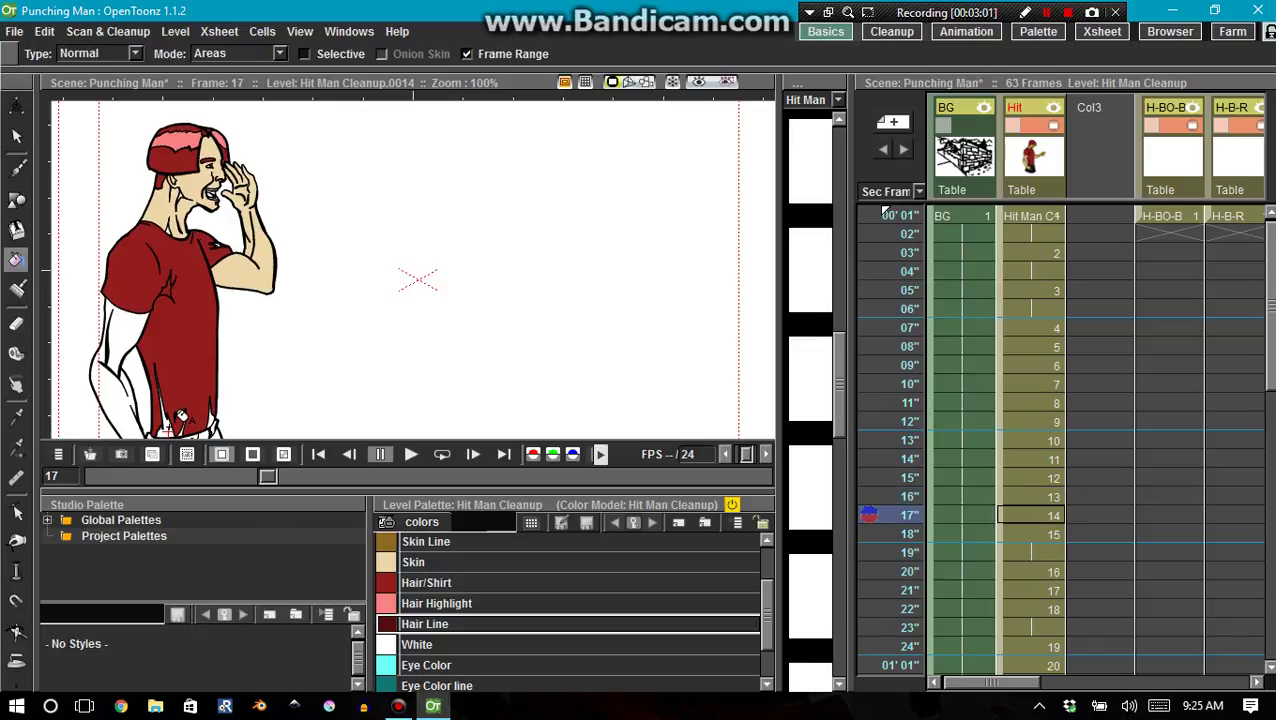
key(comma)
key(comma)
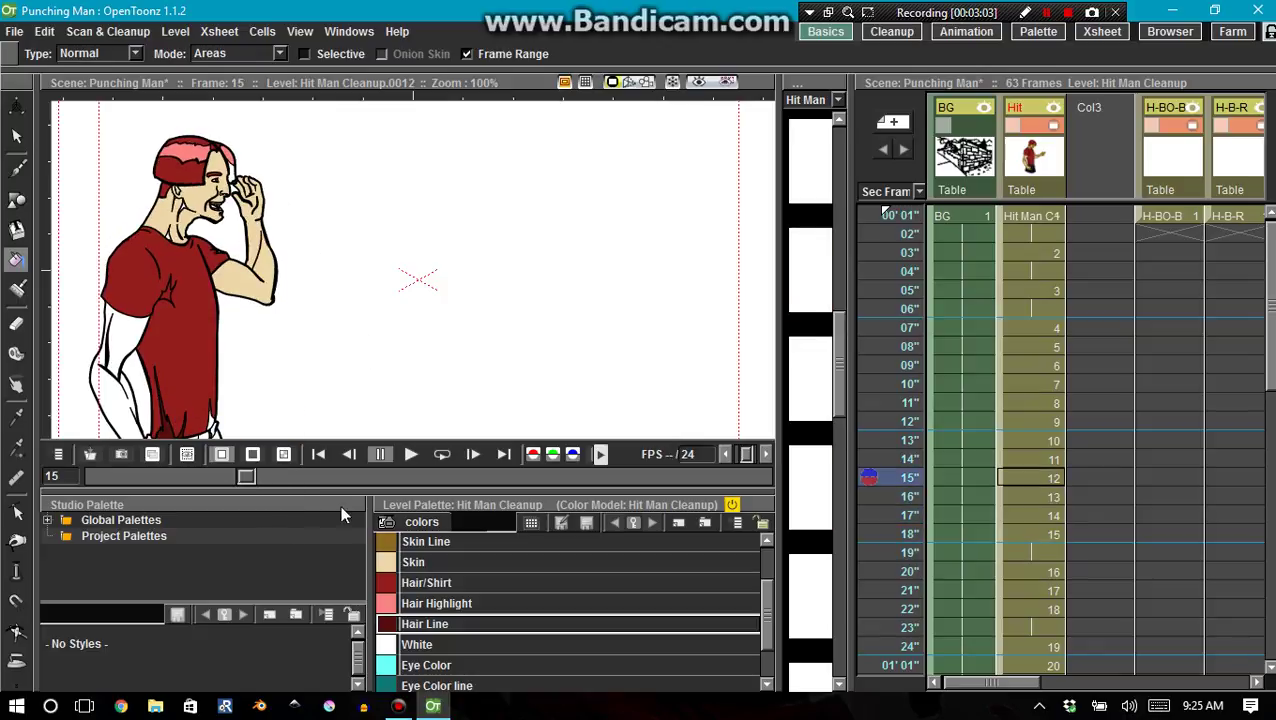
key(period)
key(period)
key(period)
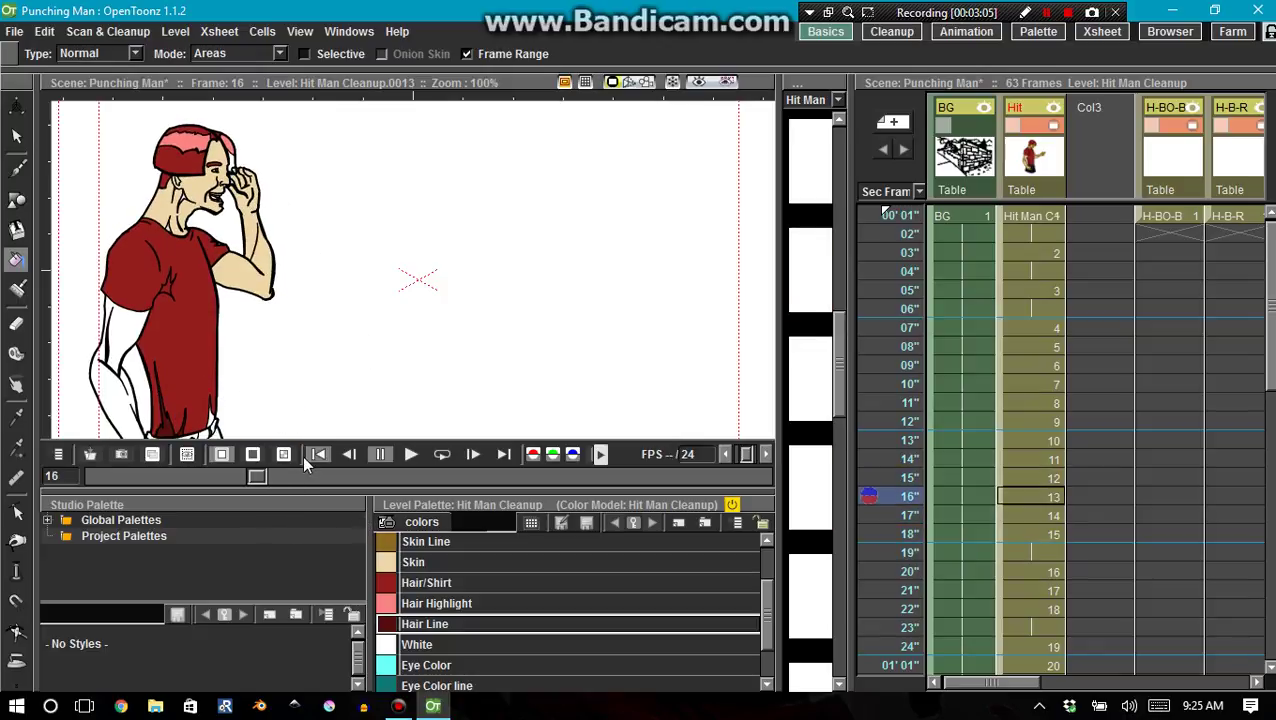
key(comma)
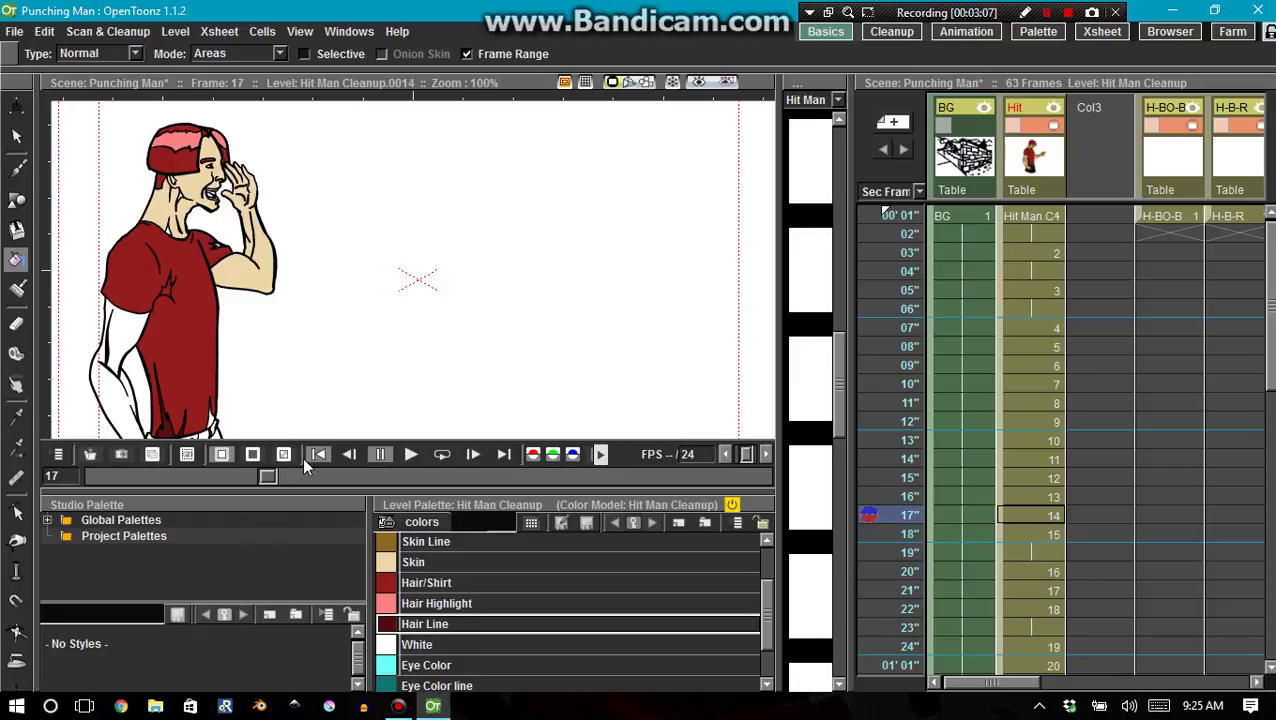
Flip back and forth across frames 14–18 to confirm the shirt colour matches.
key(period)
key(comma)
key(comma)
key(comma)
key(comma)
key(period)
key(comma)
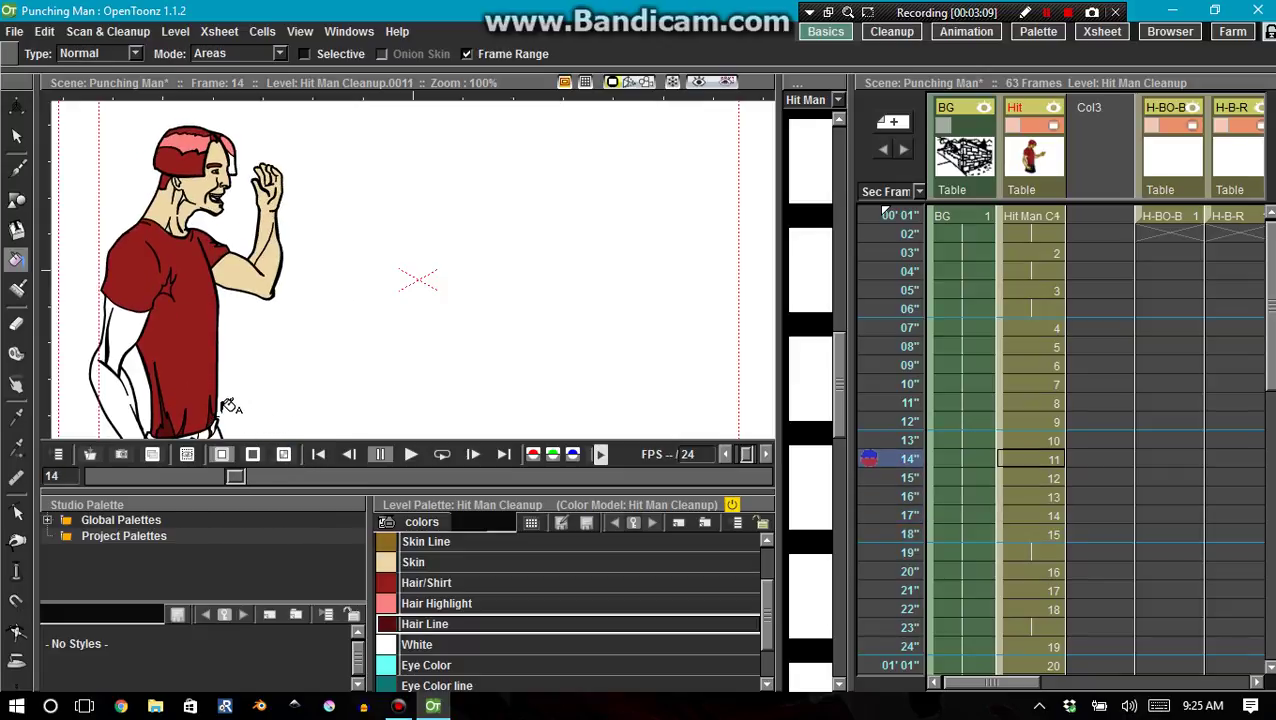
key(period)
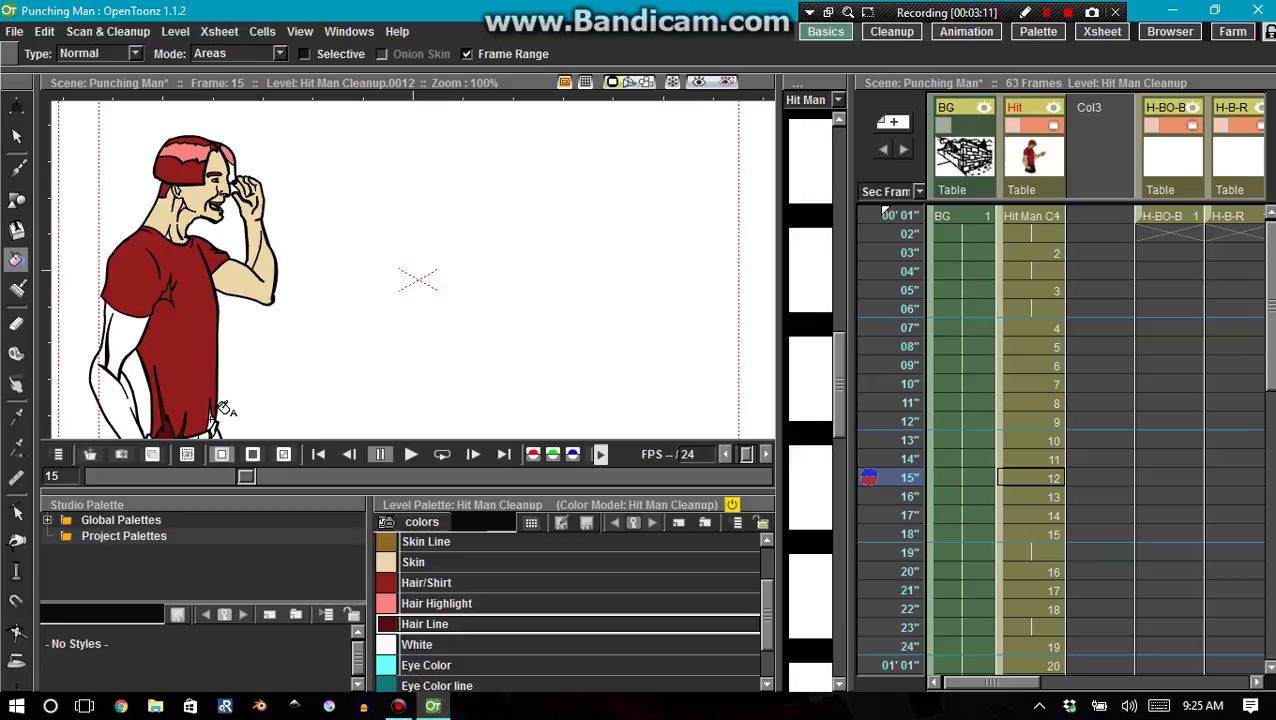
key(period)
key(period)
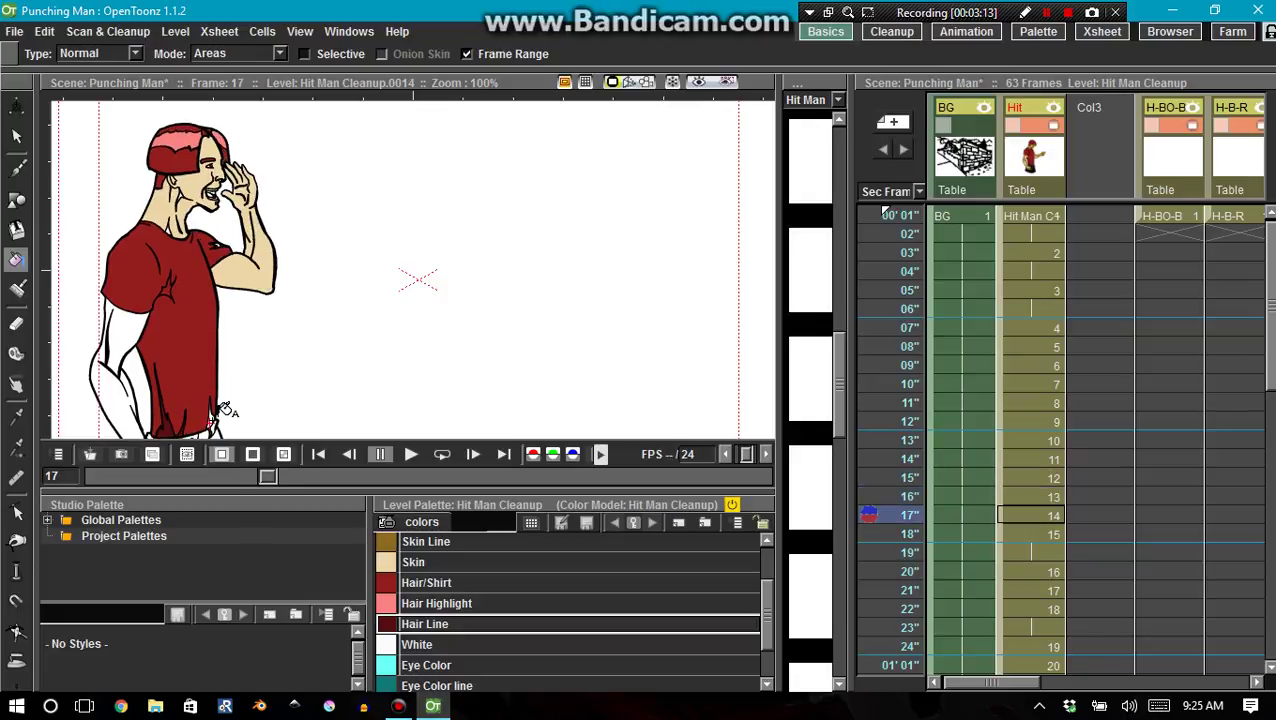
key(period)
key(comma)
key(comma)
key(comma)
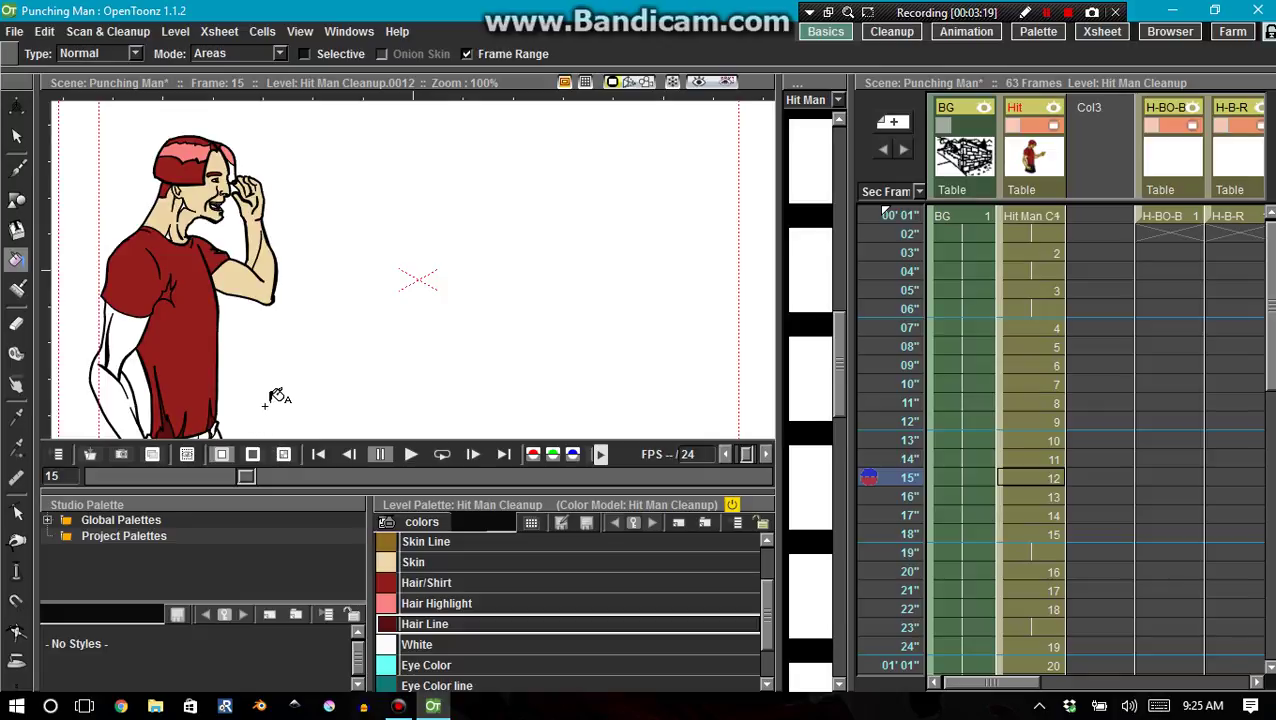
Pan the view to show the character's pants and step through frames 1 to 6.
key(space)
drag(271, 413, 346, 276)
key(comma)
key(comma)
key(comma)
key(comma)
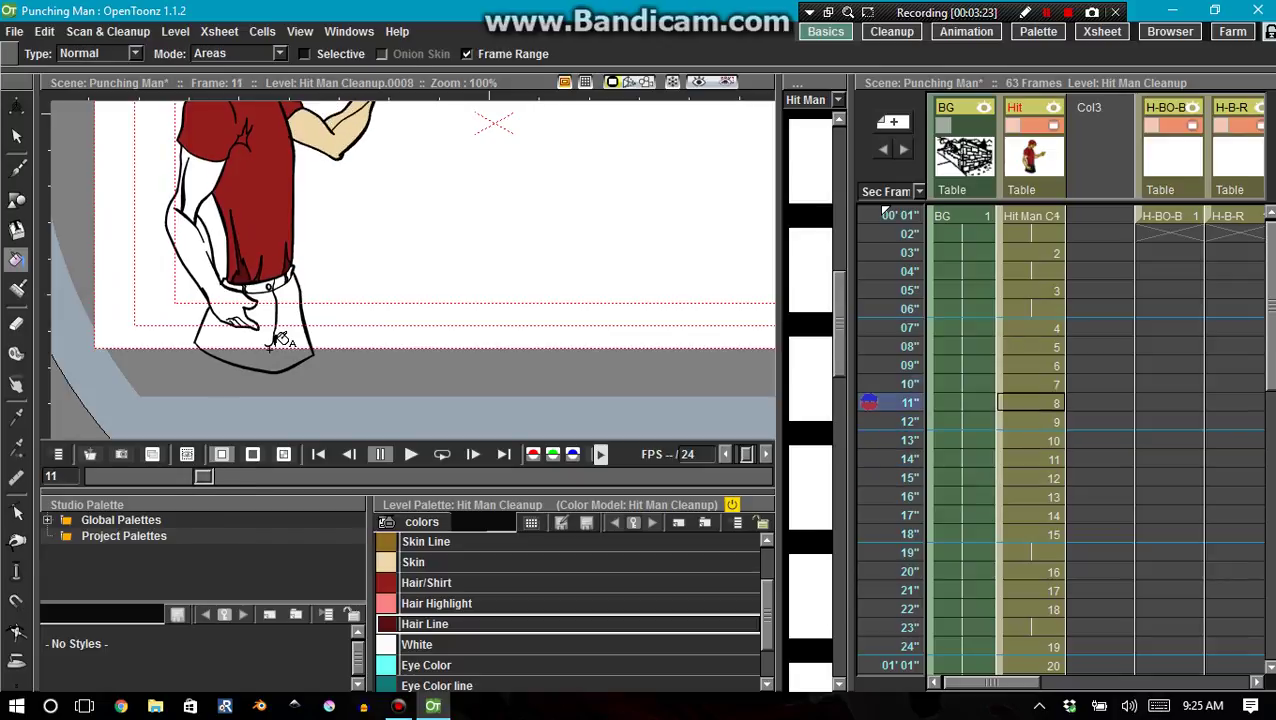
key(comma)
key(comma)
key(comma)
key(comma)
key(comma)
key(comma)
key(comma)
key(comma)
key(comma)
key(comma)
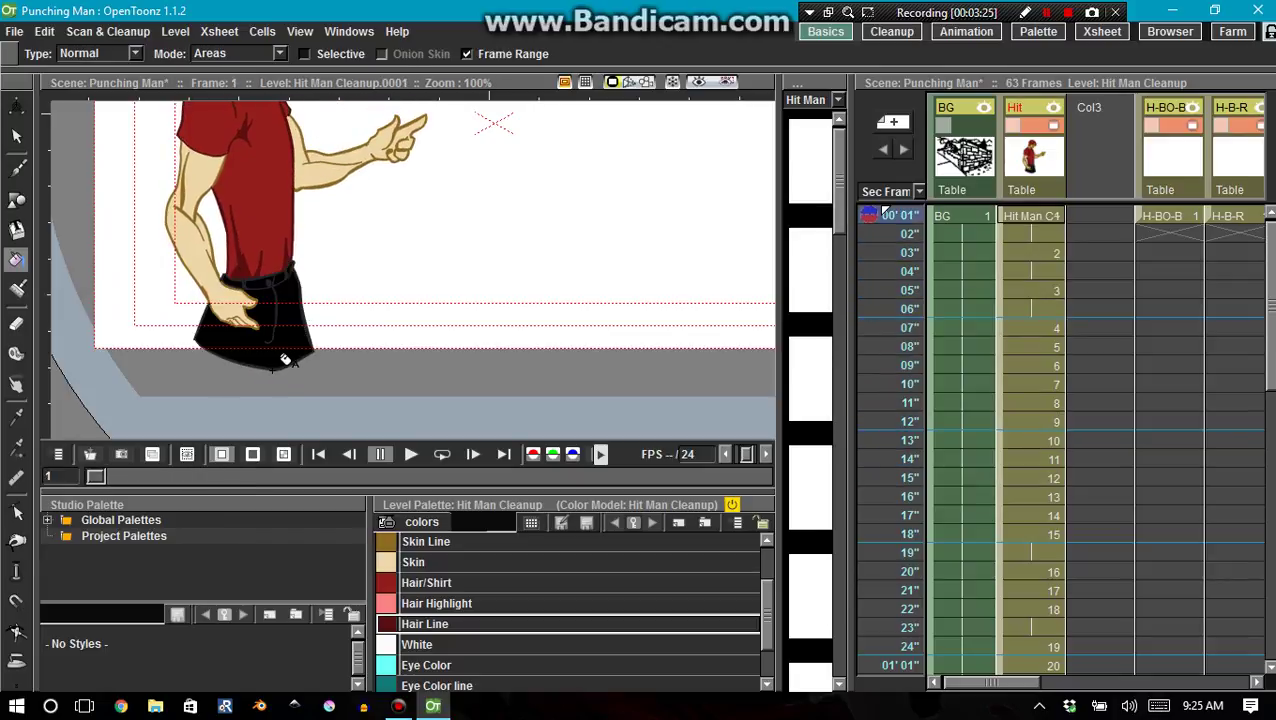
key(period)
key(period)
key(period)
key(period)
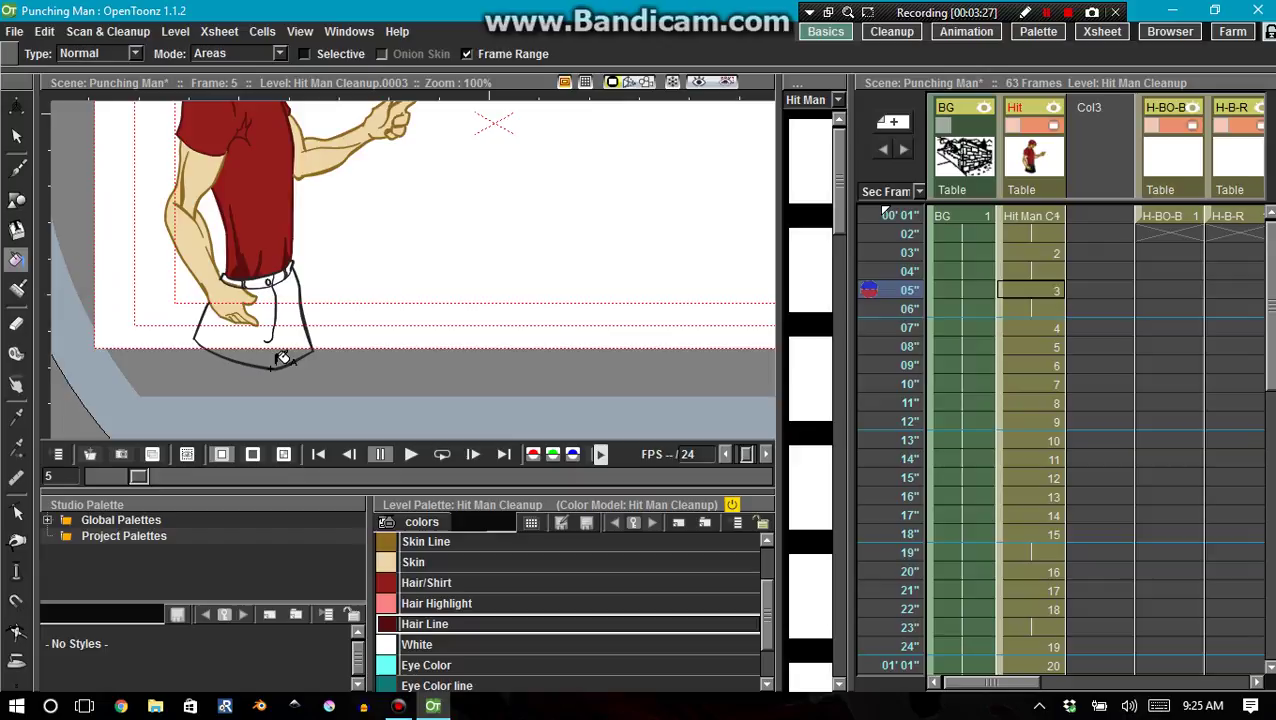
key(period)
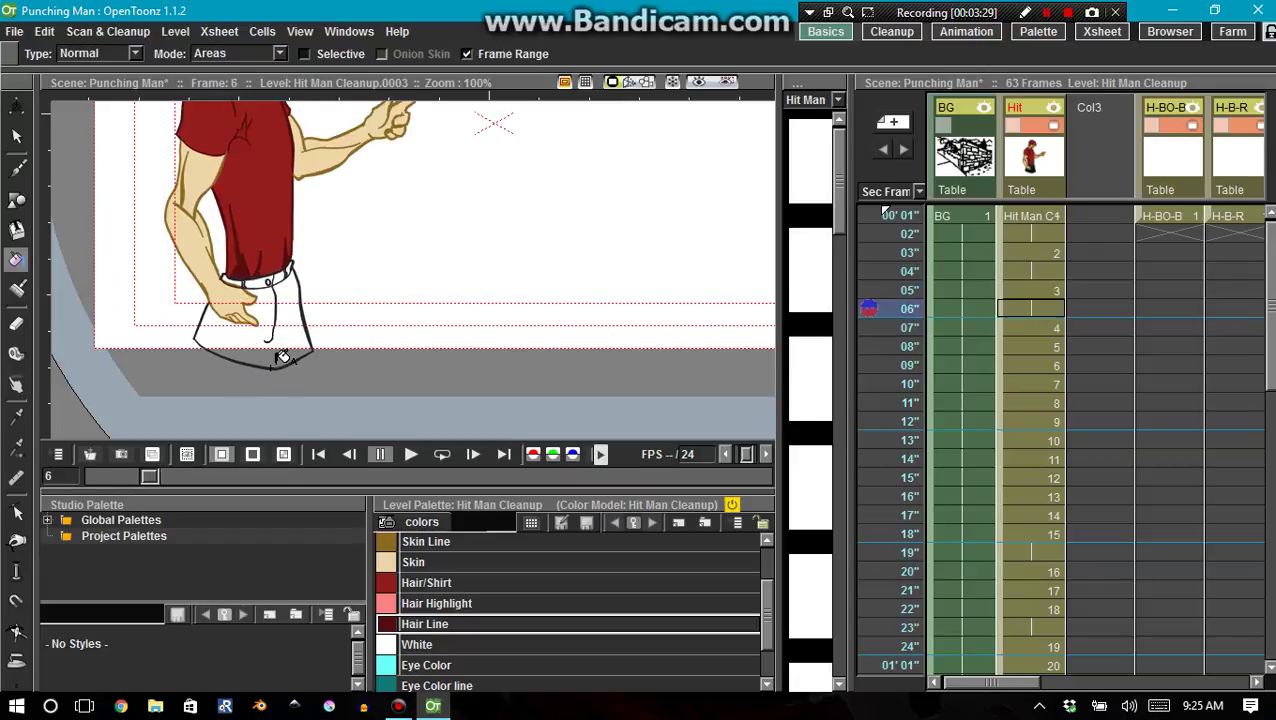
key(comma)
key(comma)
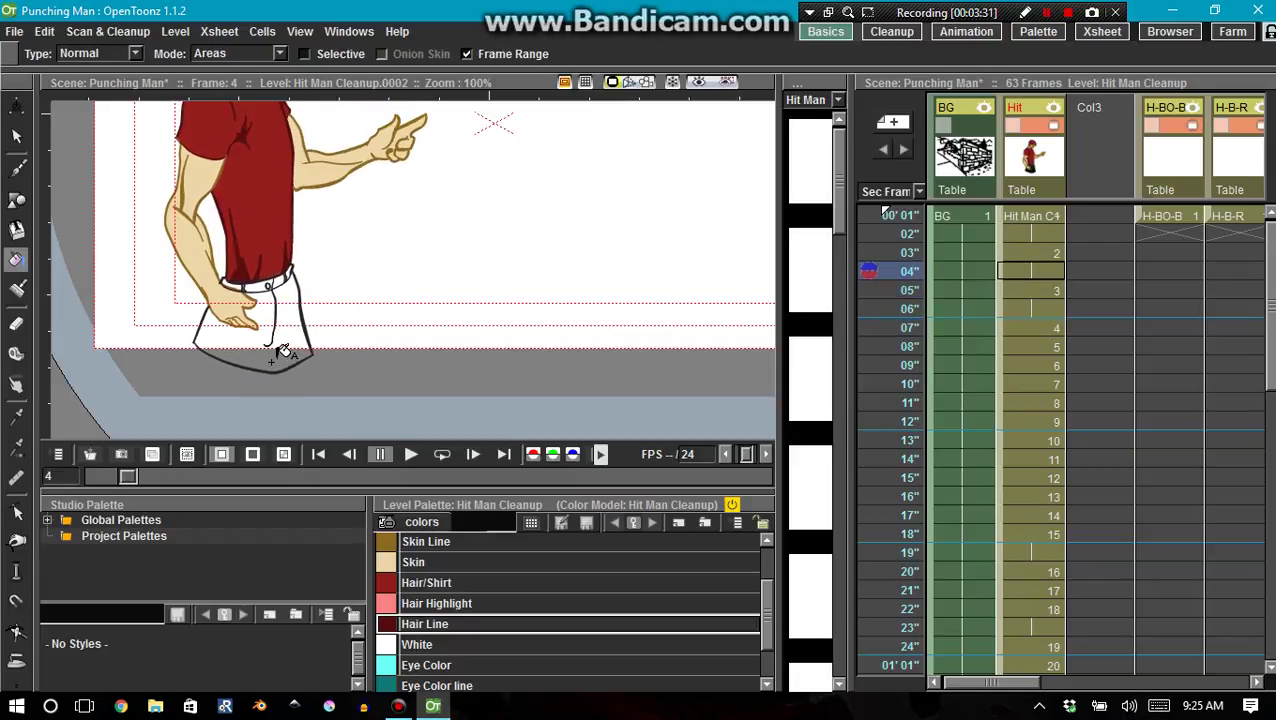
key(comma)
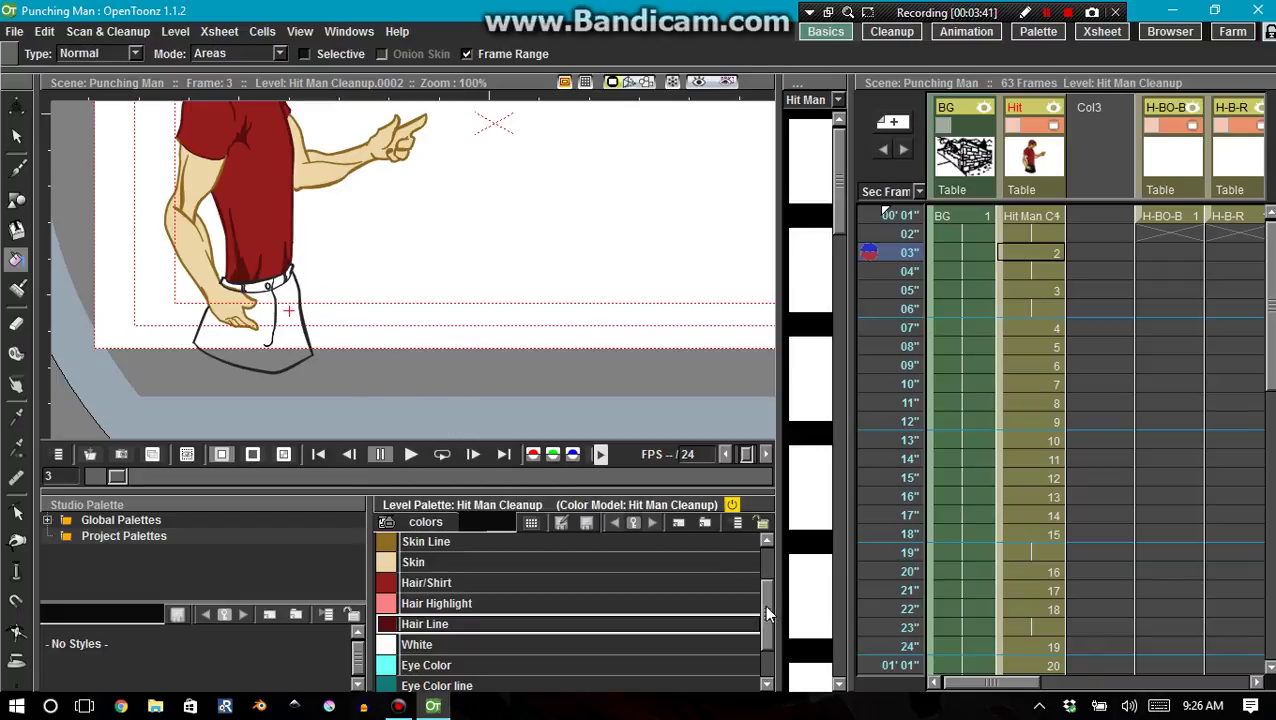
Choose the Pants fill colour, stop the looping playback, and select frame 3 in the Xsheet.
drag(767, 612, 768, 652)
click(576, 676)
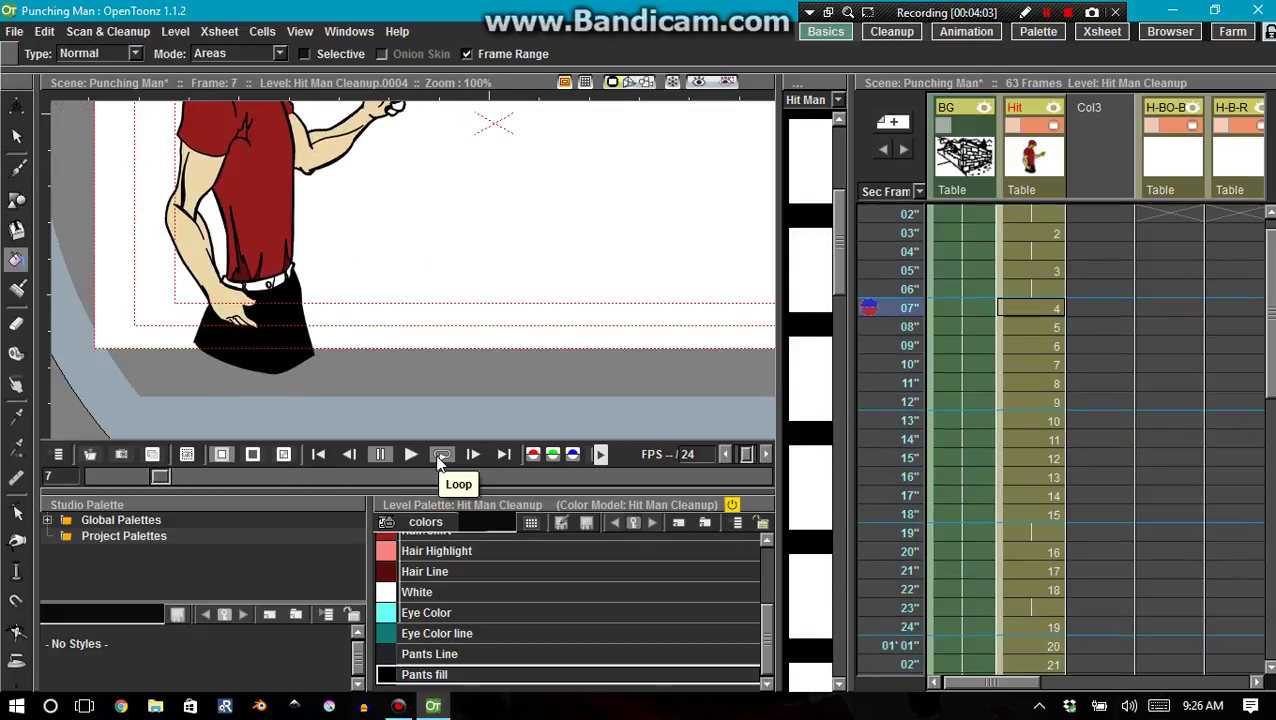
click(440, 455)
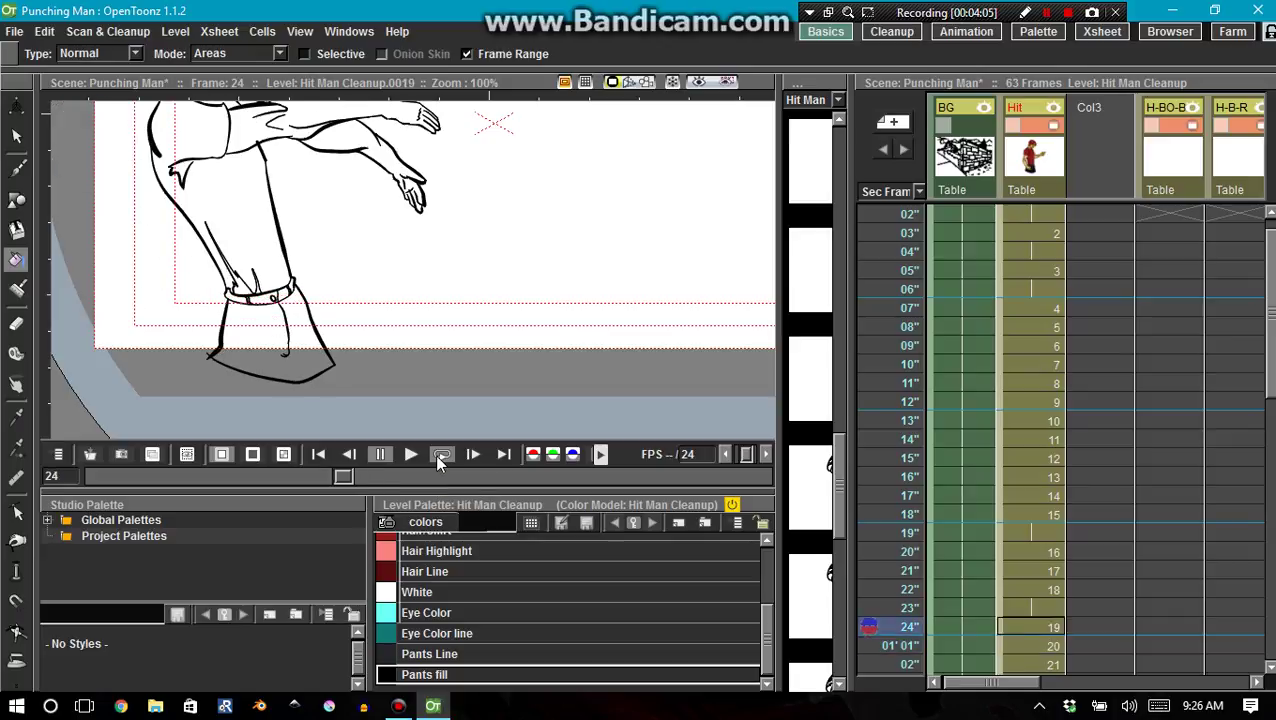
mouse_move(1012, 519)
mouse_down()
mouse_move(925, 511)
mouse_move(900, 215)
mouse_up()
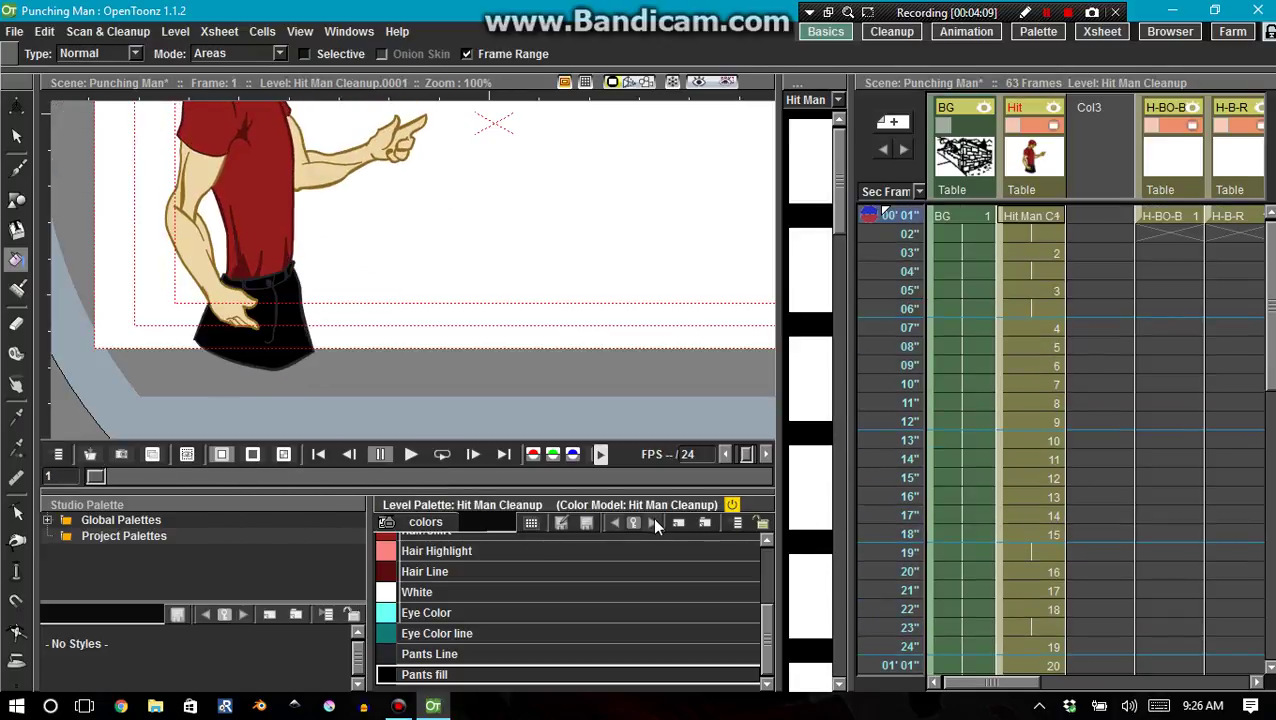
click(1034, 234)
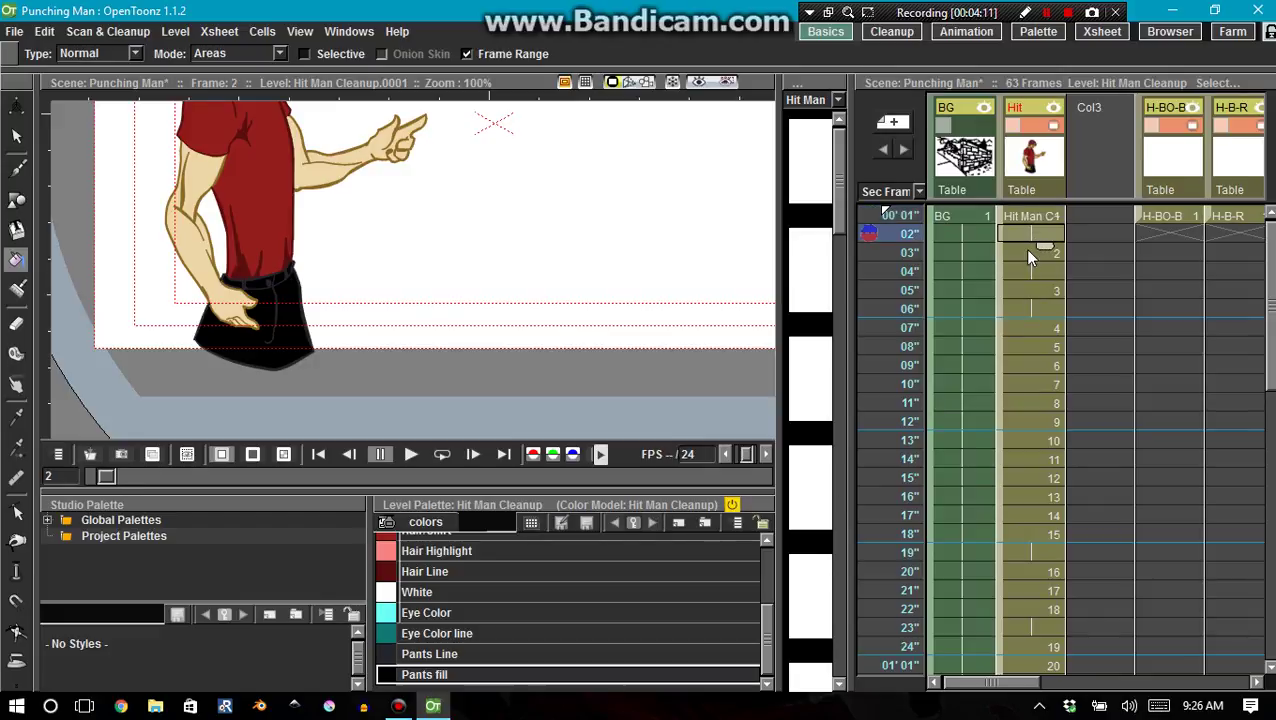
click(1028, 253)
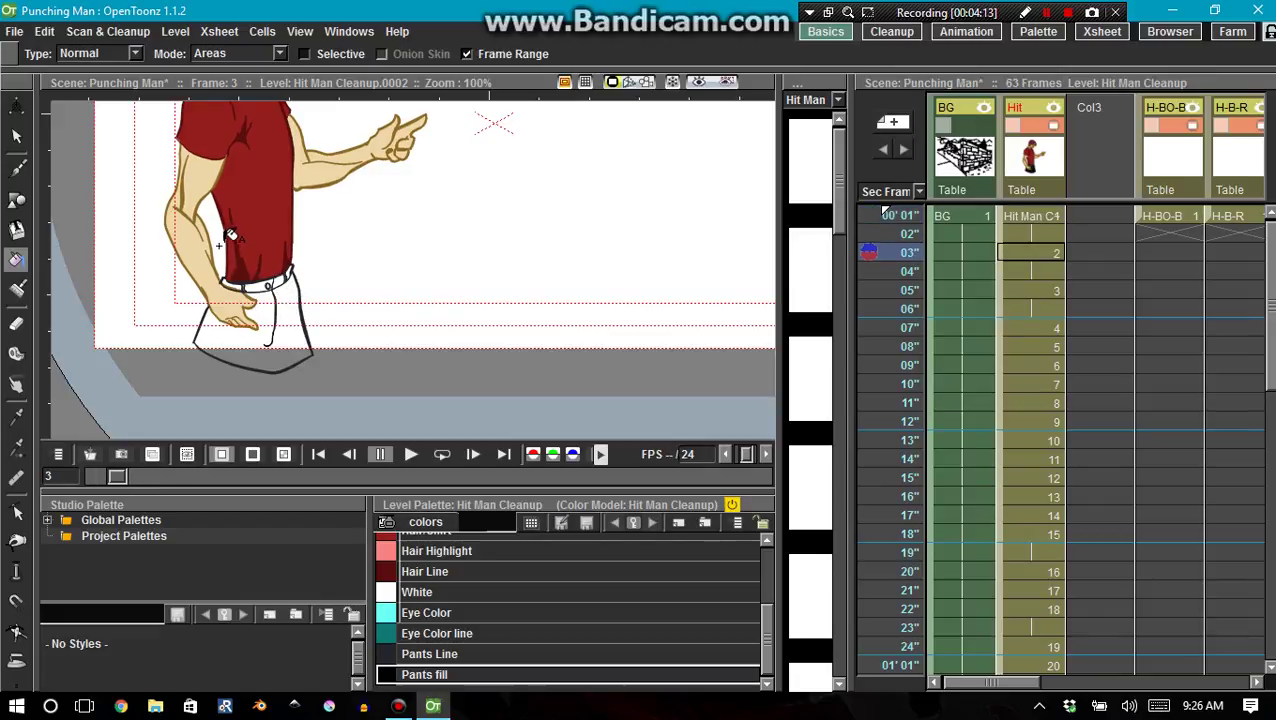
Zoom in on the character's arm and head, then advance to frame 10.
scroll(200, 205, up, 1)
scroll(200, 205, up, 5)
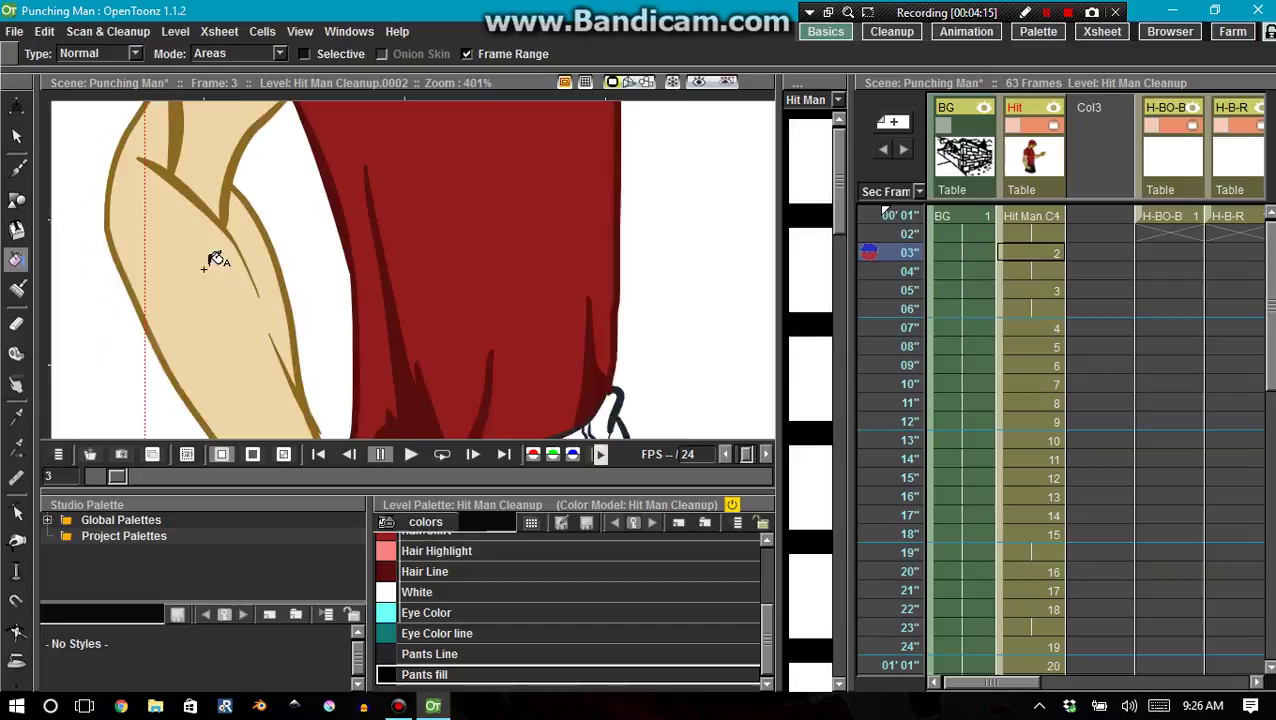
key(space)
mouse_move(217, 275)
mouse_down()
mouse_move(222, 384)
mouse_move(319, 239)
mouse_move(303, 381)
mouse_up()
drag(316, 290, 288, 403)
key(f)
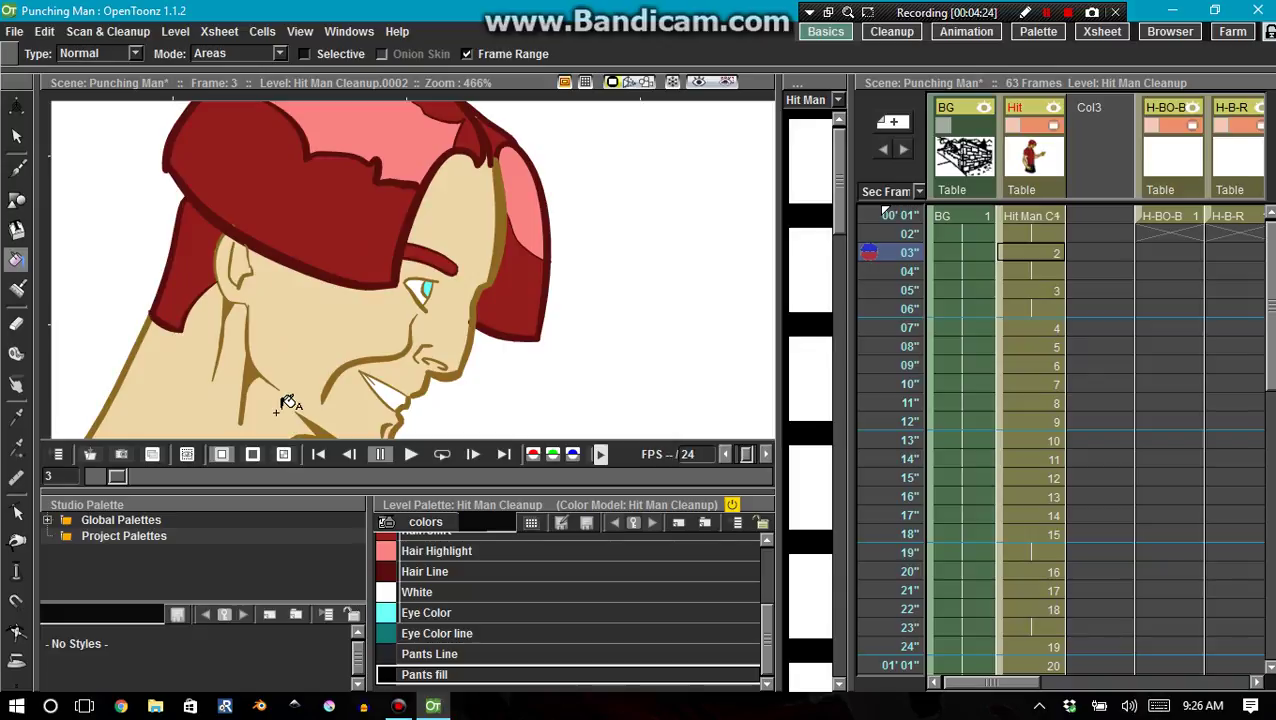
key(period)
key(period)
key(period)
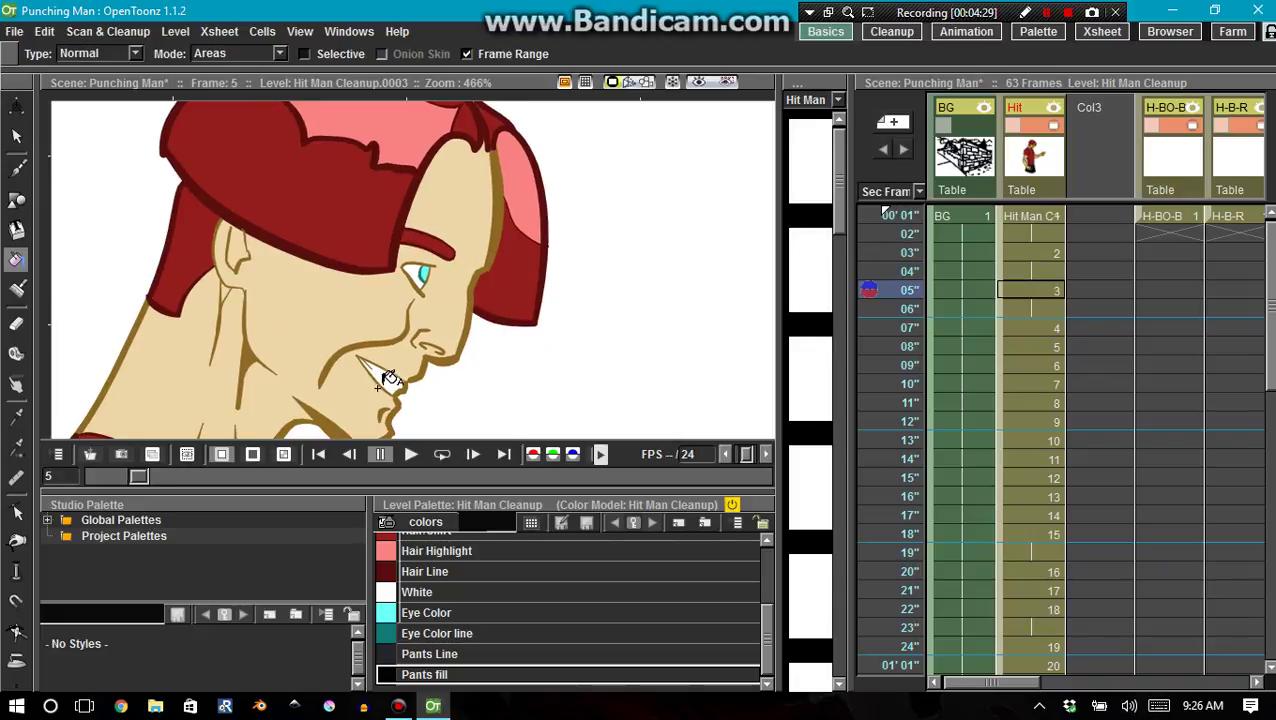
key(period)
key(period)
key(period)
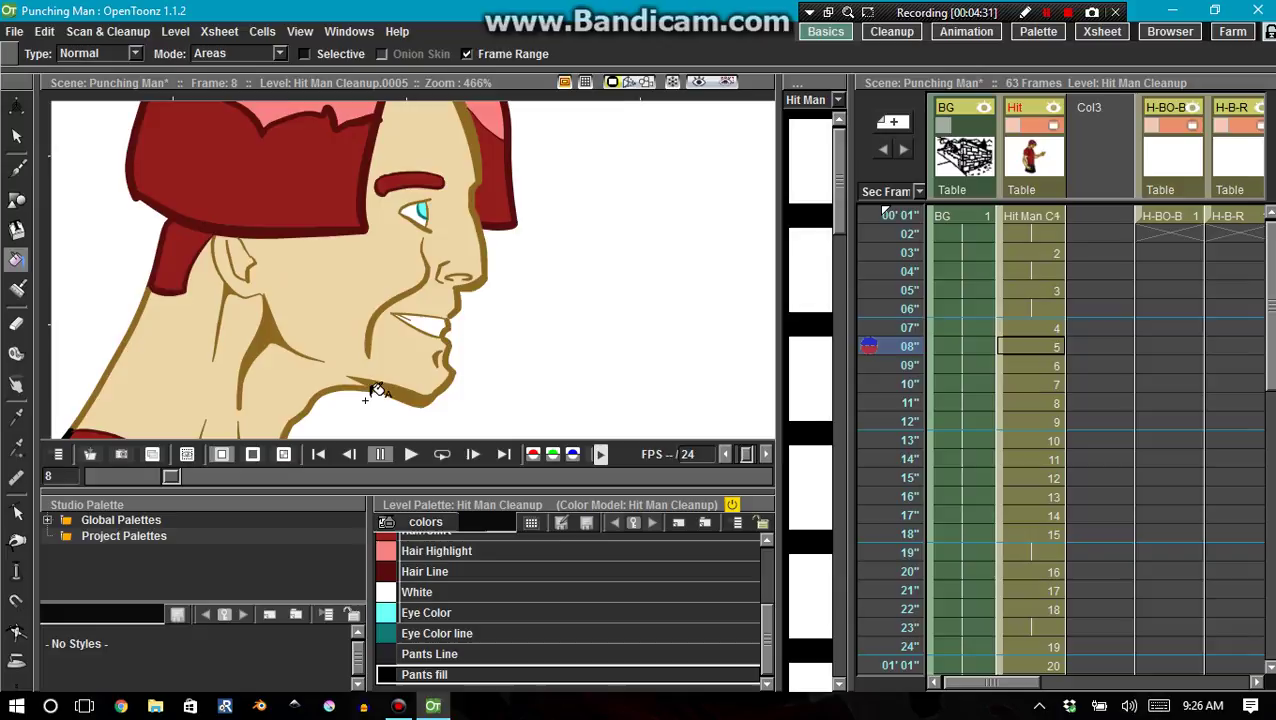
key(period)
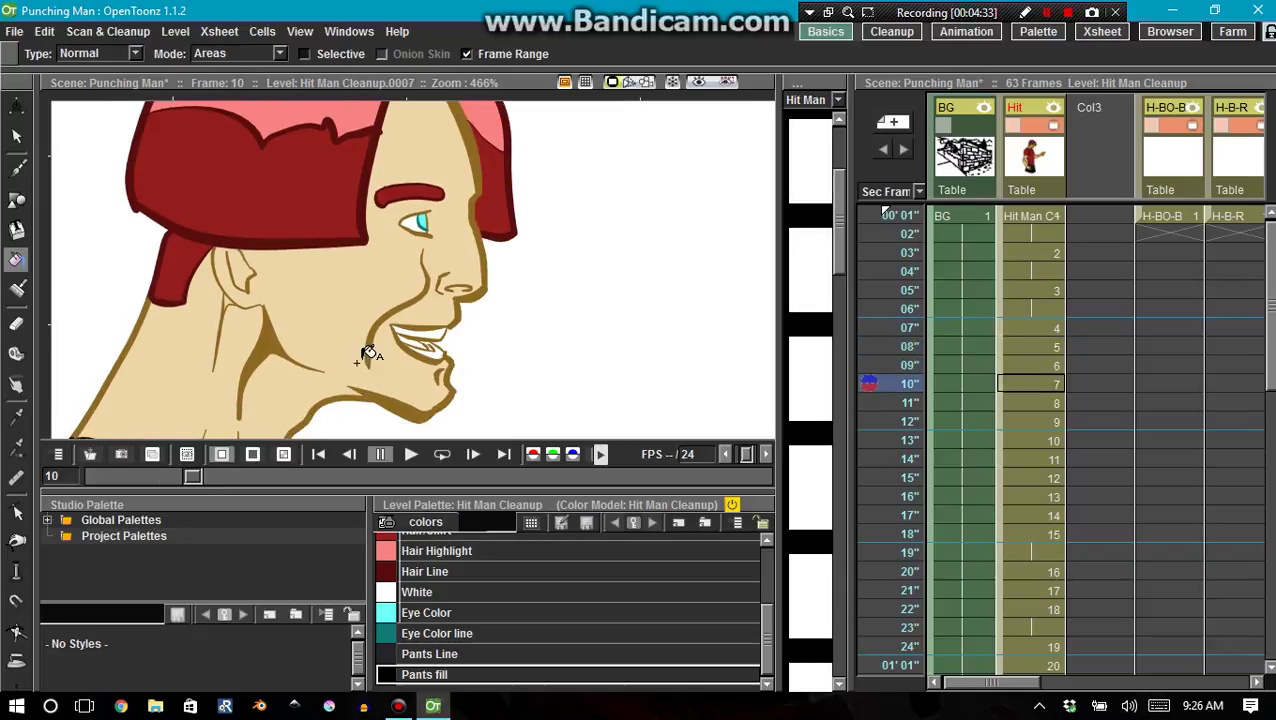
drag(299, 407, 313, 180)
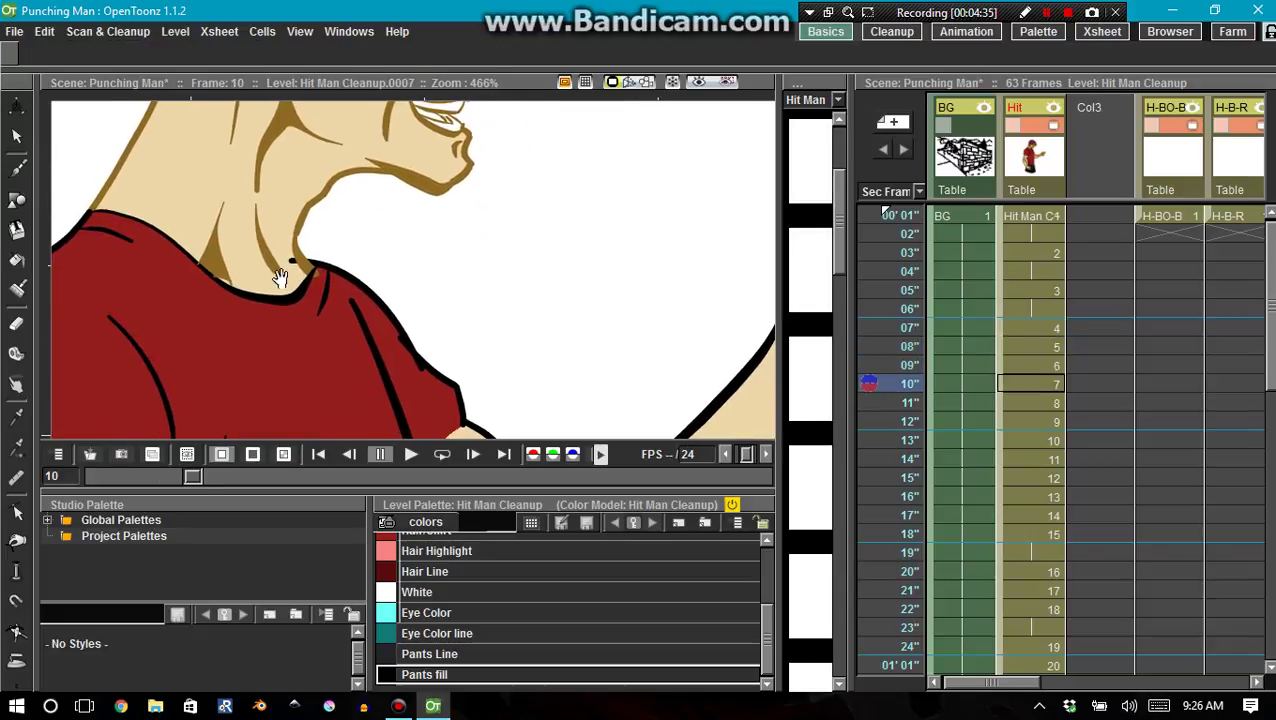
With the Control Point Editor, drag the shoulder stroke's neck end slightly right.
key(f)
key(c)
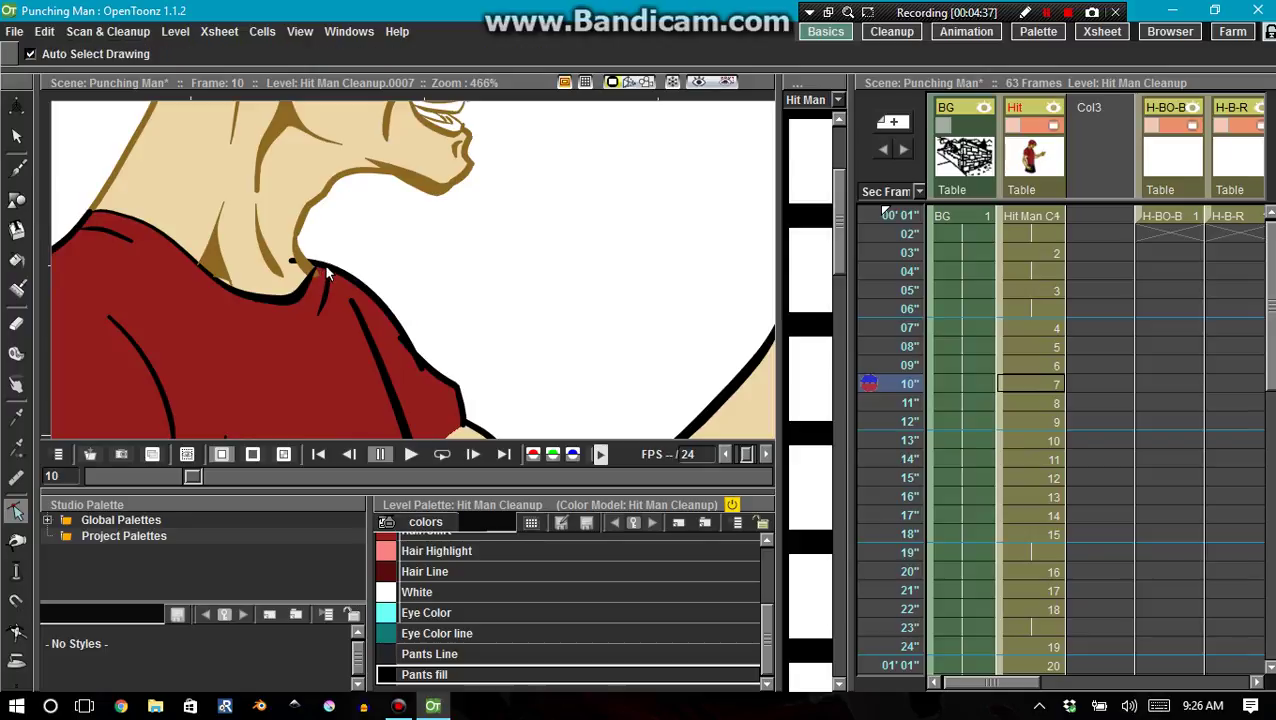
click(293, 264)
drag(293, 262, 301, 264)
click(313, 367)
scroll(188, 408, down, 4)
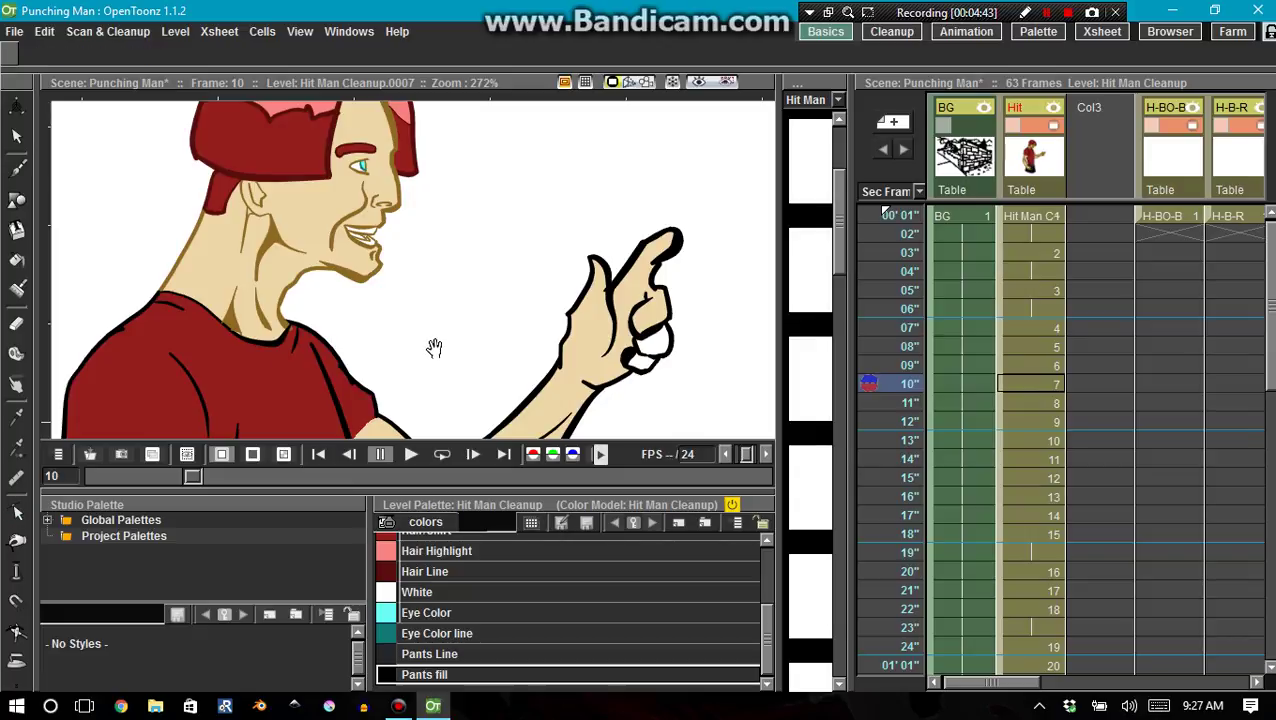
drag(433, 347, 345, 236)
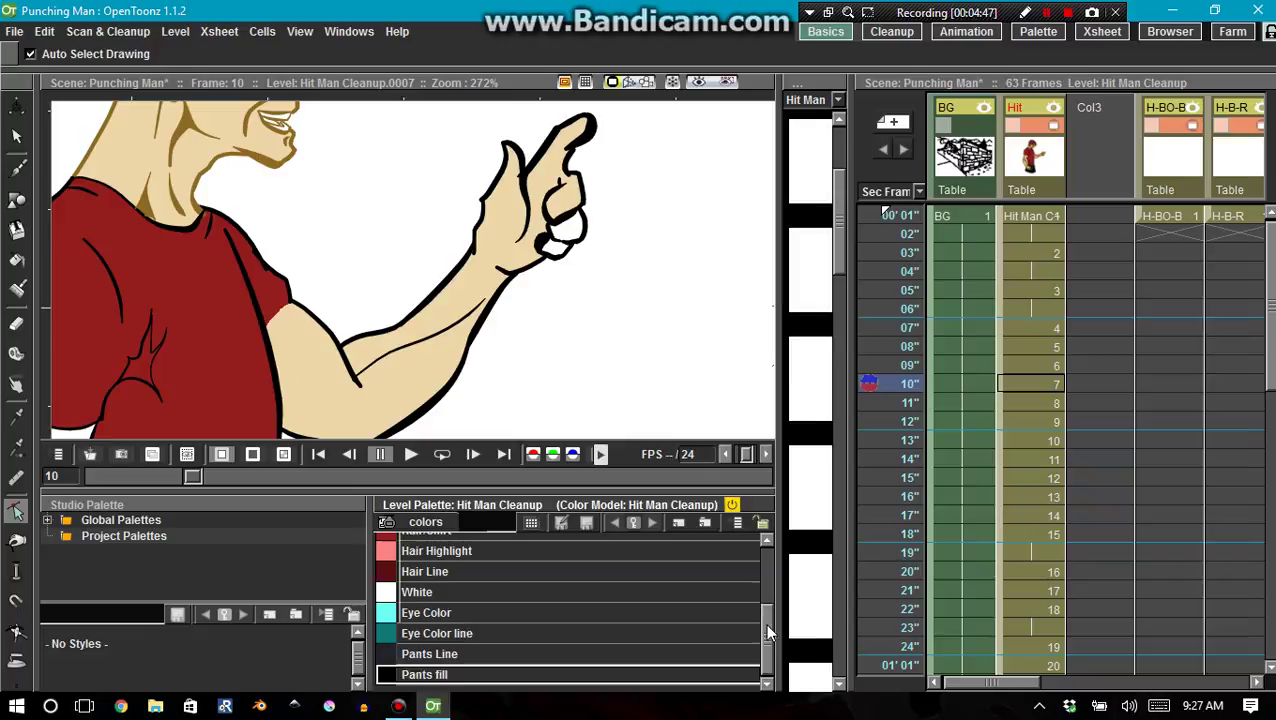
scroll(760, 574, up, 3)
Fill the white gap inside the fist on frame 10 with the Skin colour.
click(443, 622)
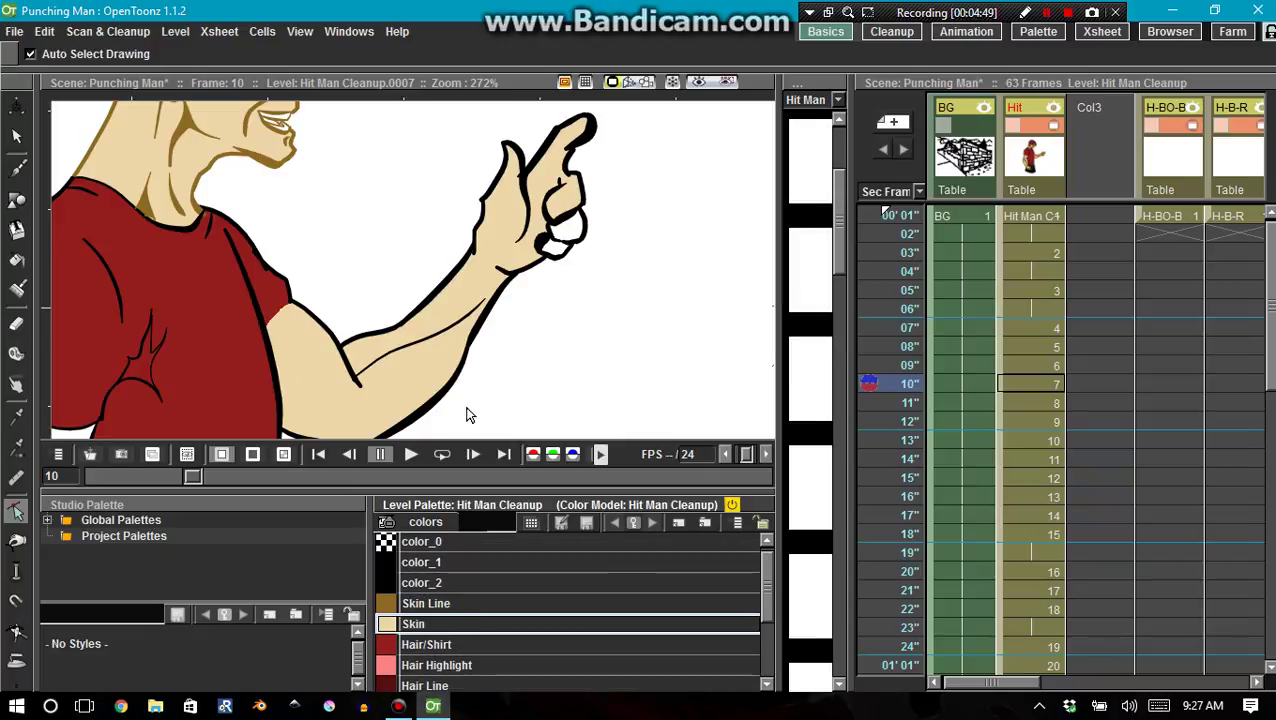
key(f)
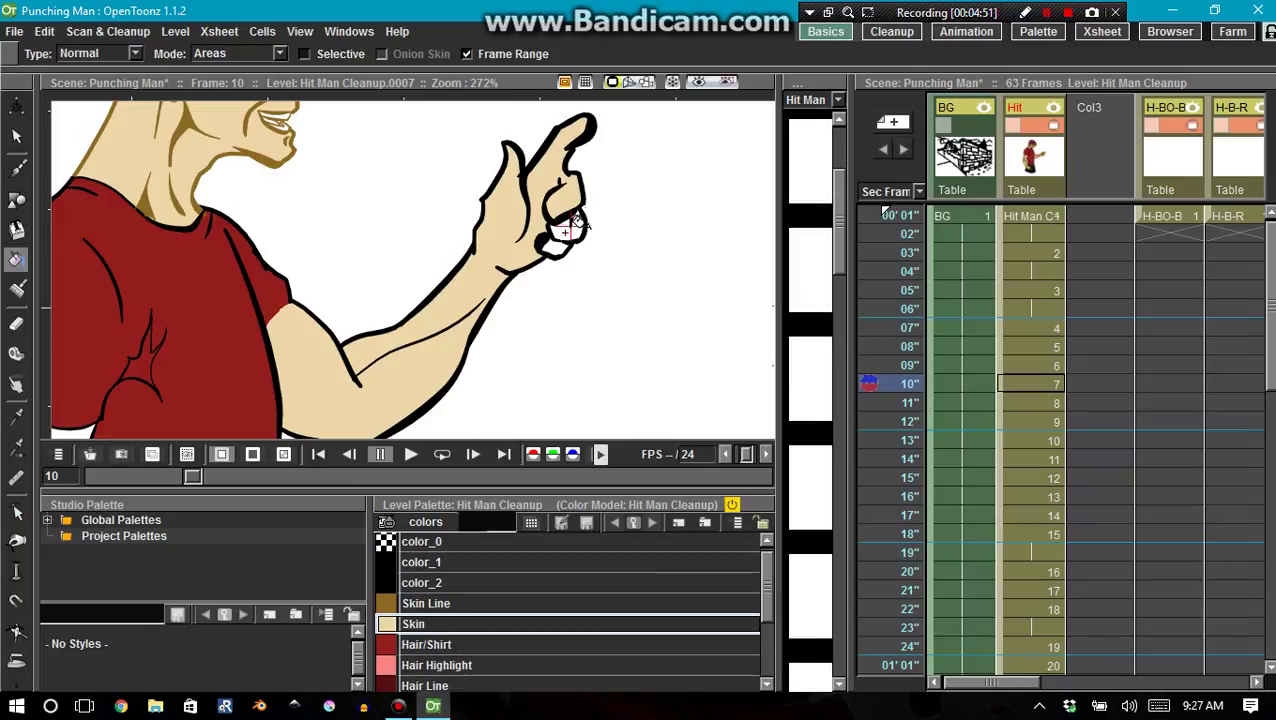
click(466, 53)
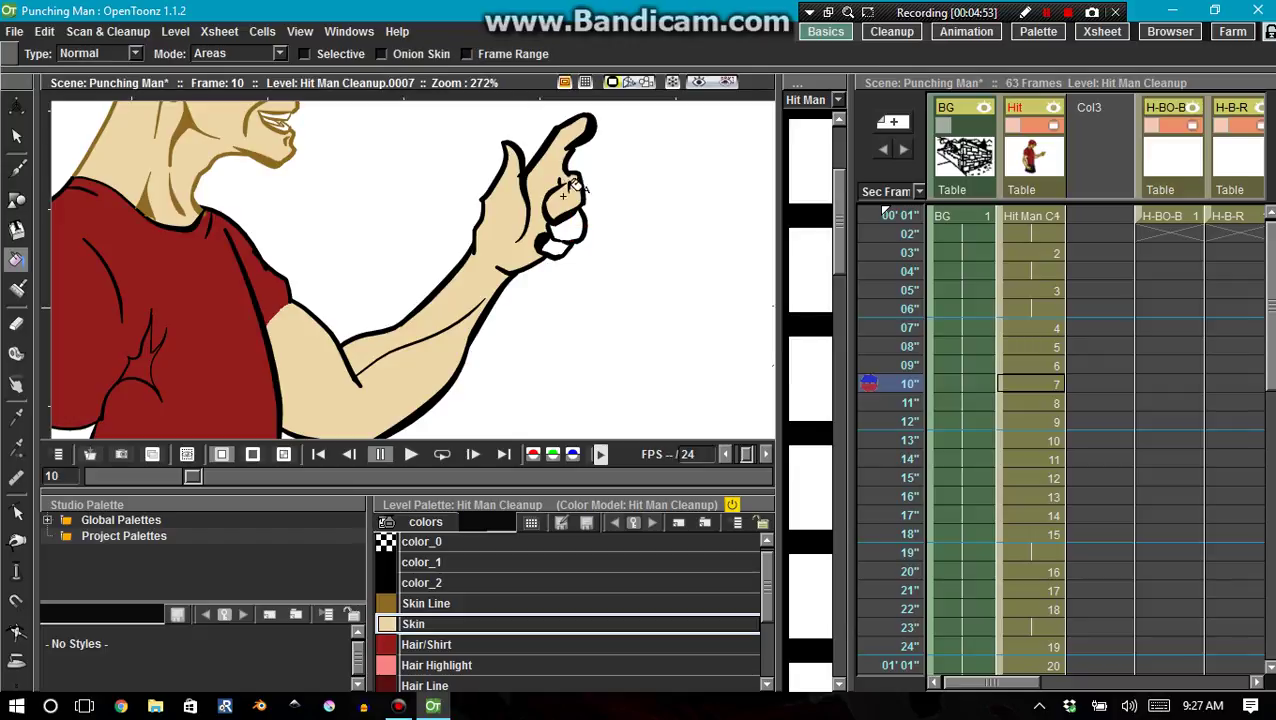
click(572, 220)
Move to frame 11 and switch to the freehand Selection tool.
key(.)
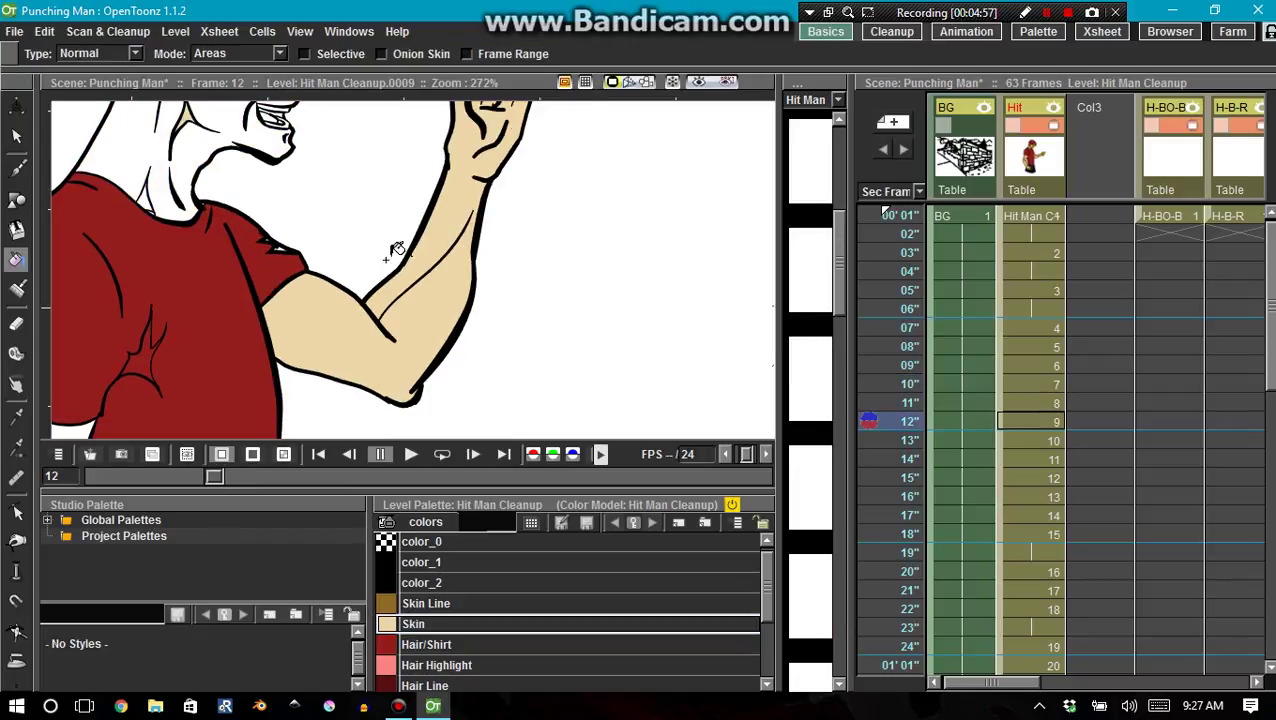
key(.)
key(comma)
key(comma)
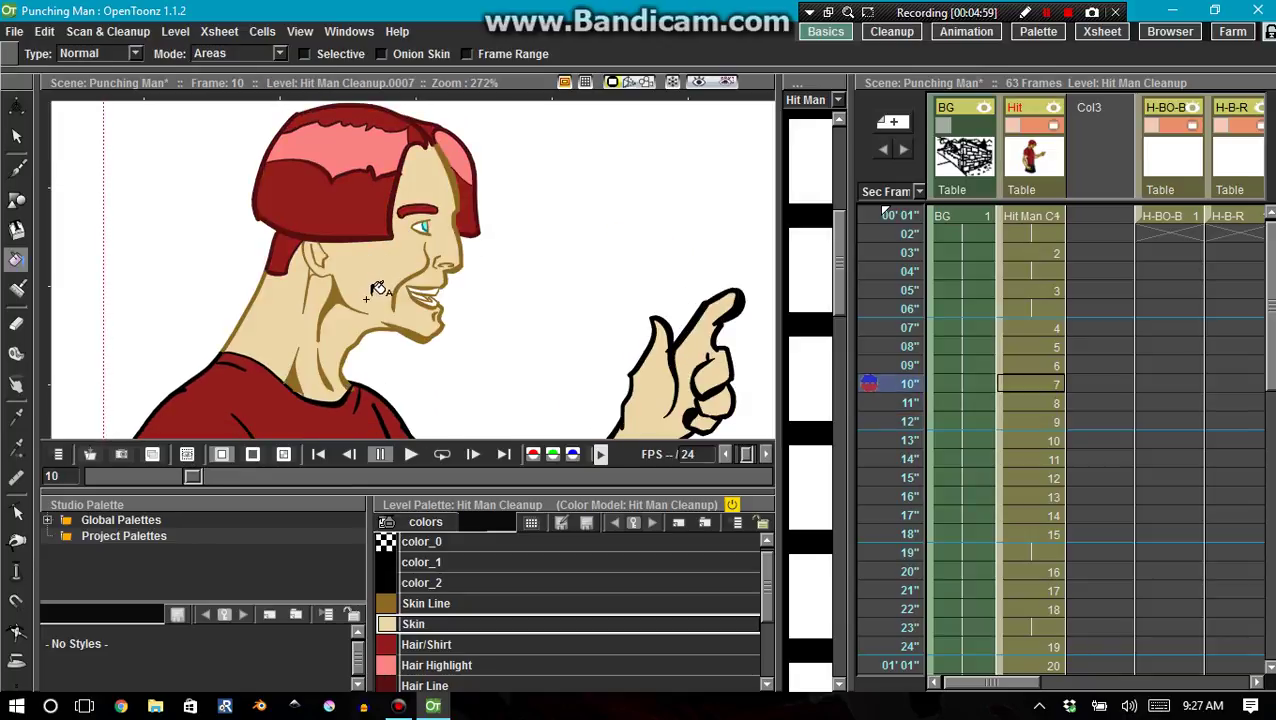
key(.)
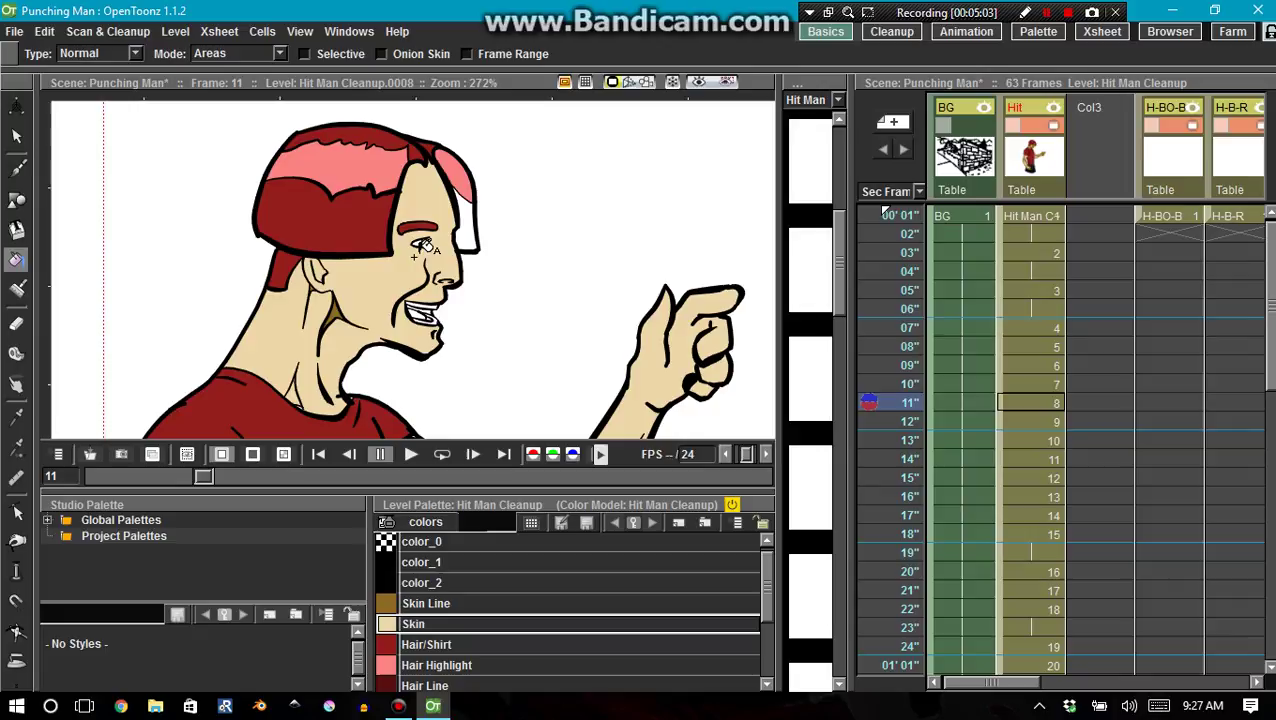
key(s)
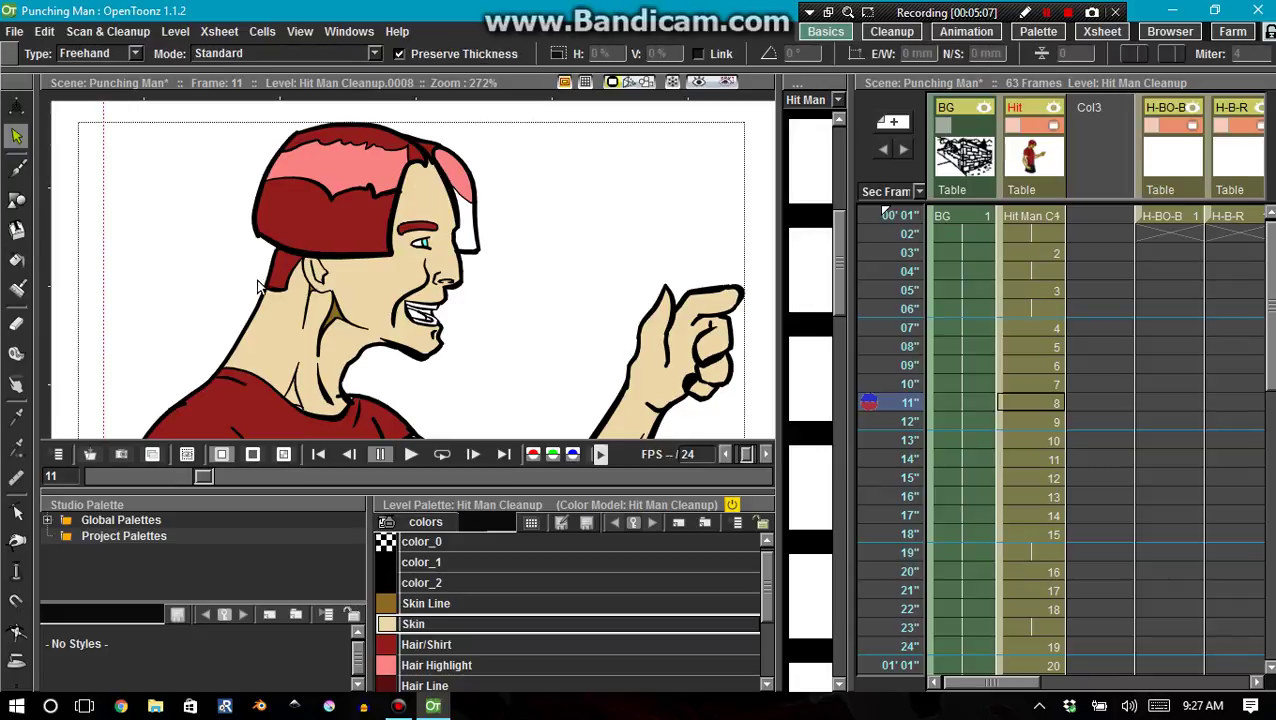
Lasso the hair strokes on frame 11, recolour them with Hair Line, then select the neck outline.
mouse_move(259, 285)
mouse_down()
mouse_move(284, 302)
mouse_move(315, 266)
mouse_move(384, 262)
mouse_move(421, 188)
mouse_move(459, 272)
mouse_move(519, 181)
mouse_move(400, 107)
mouse_move(290, 124)
mouse_move(243, 198)
mouse_move(258, 284)
mouse_up()
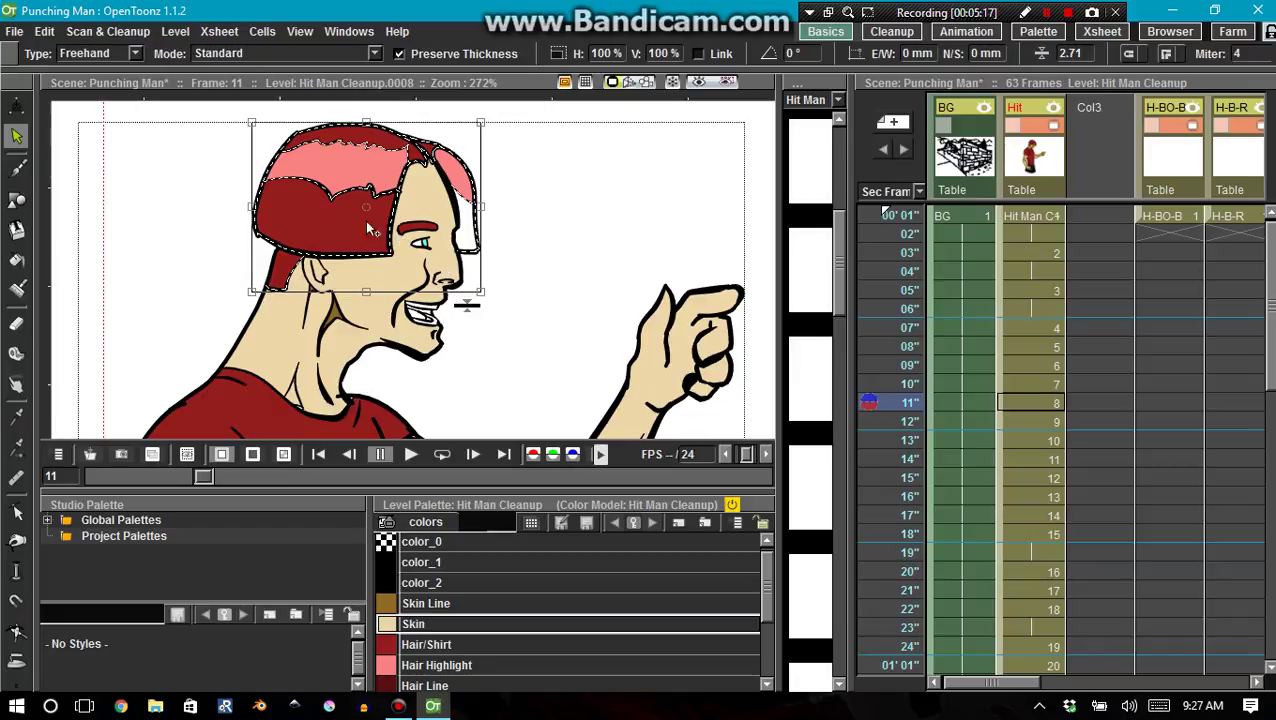
click(422, 684)
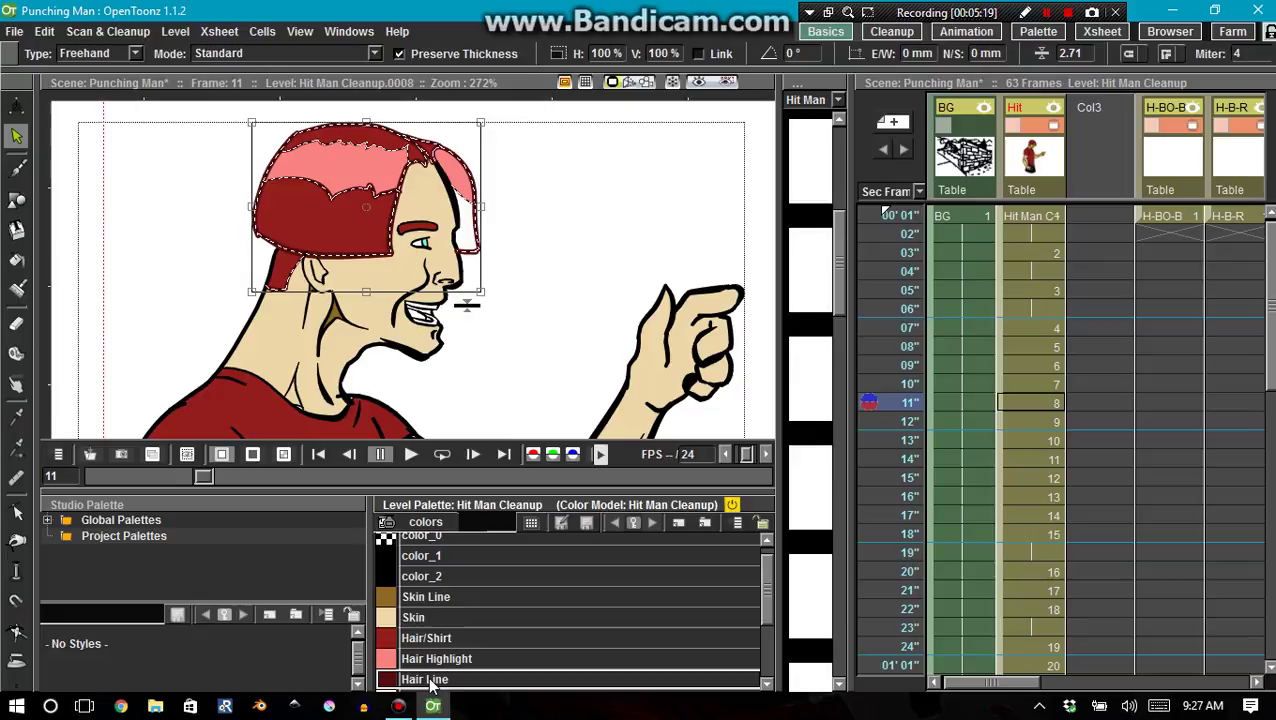
click(556, 268)
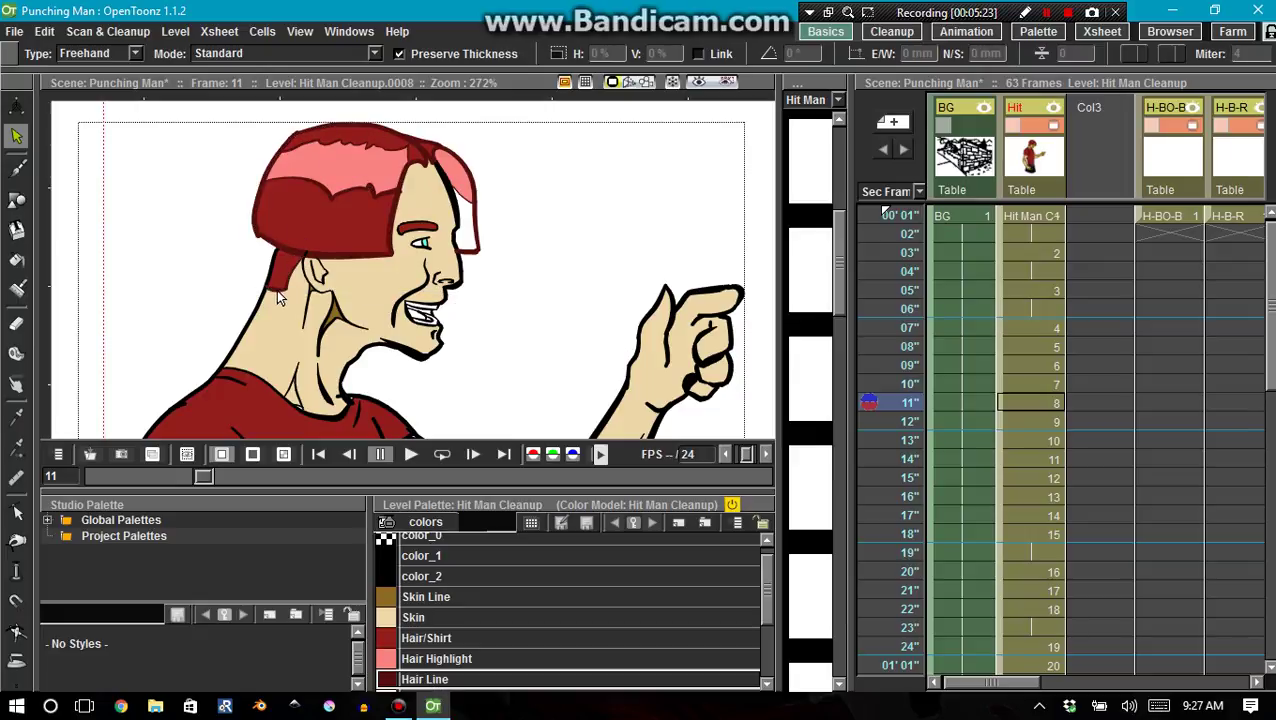
click(248, 324)
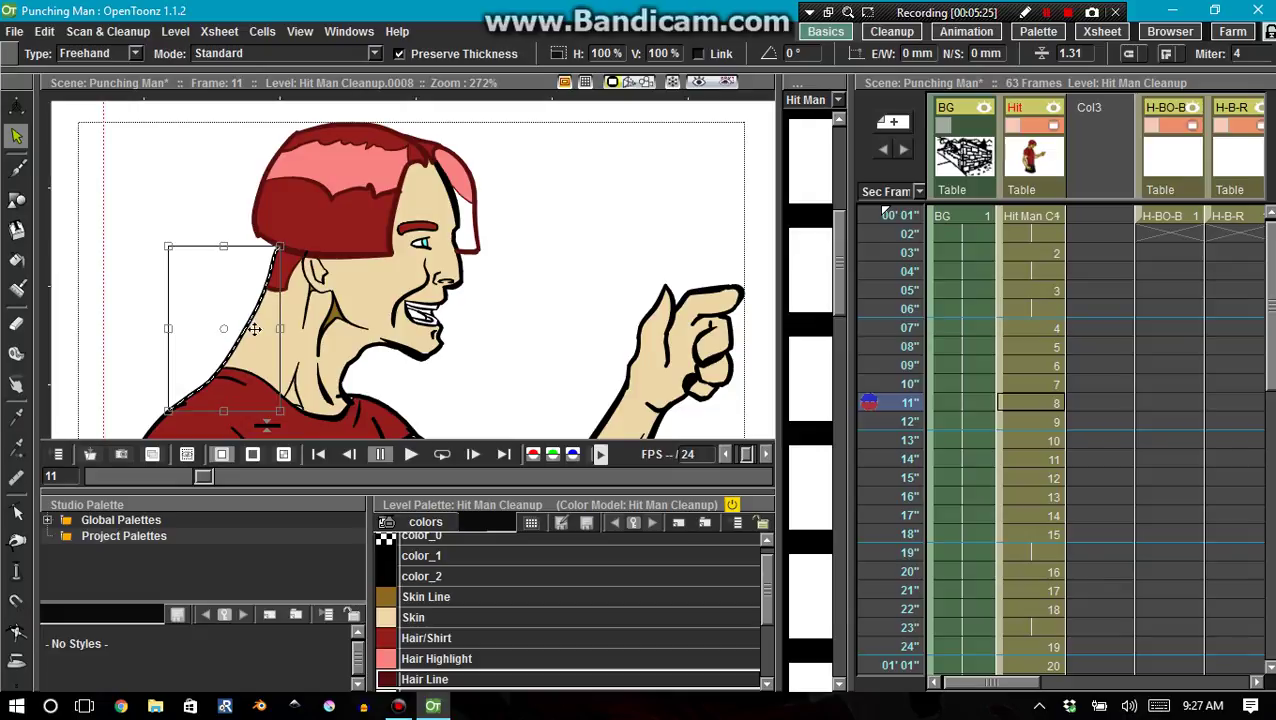
scroll(203, 380, up, 6)
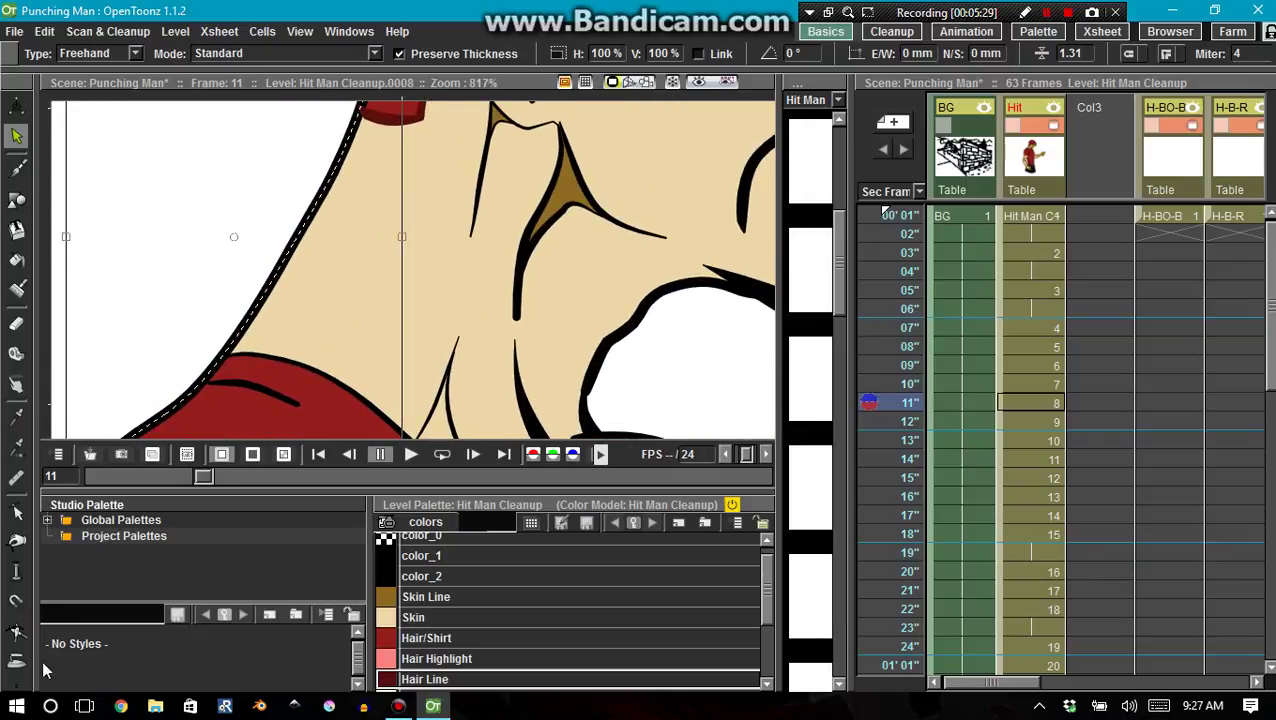
Cut the neck outline at the top where it meets the hair with the Cutter Tool.
click(16, 683)
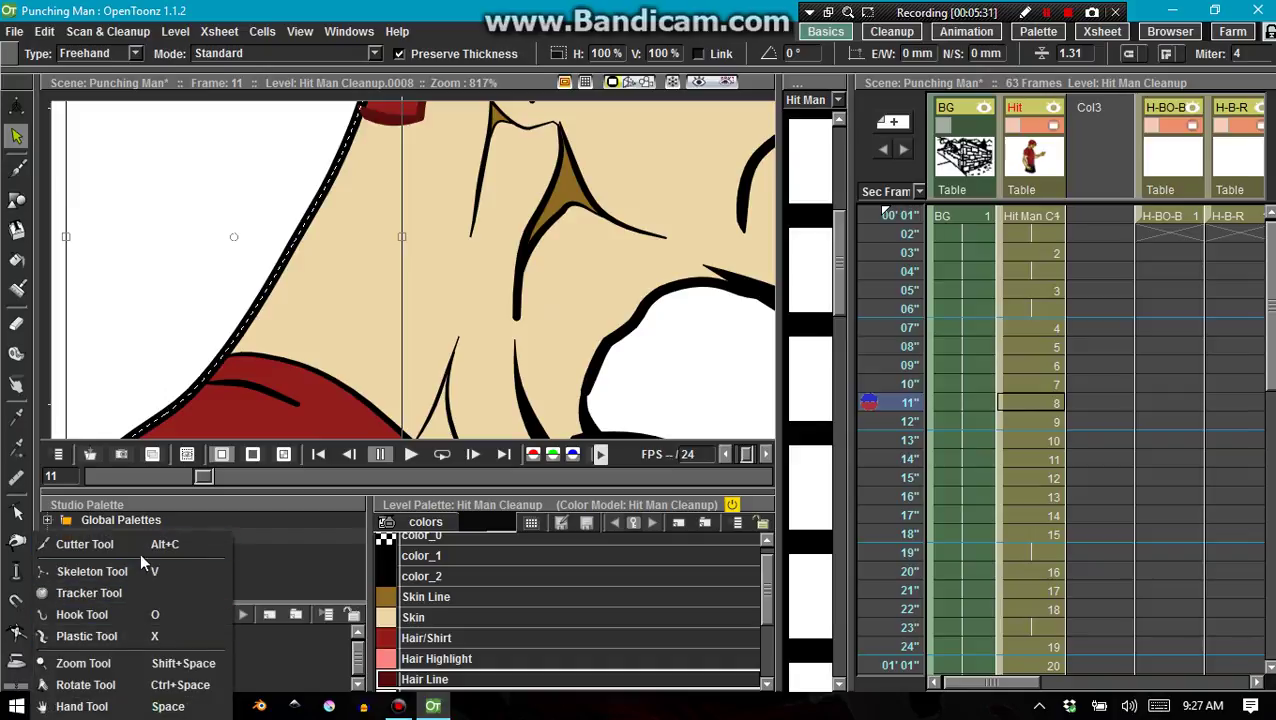
click(166, 545)
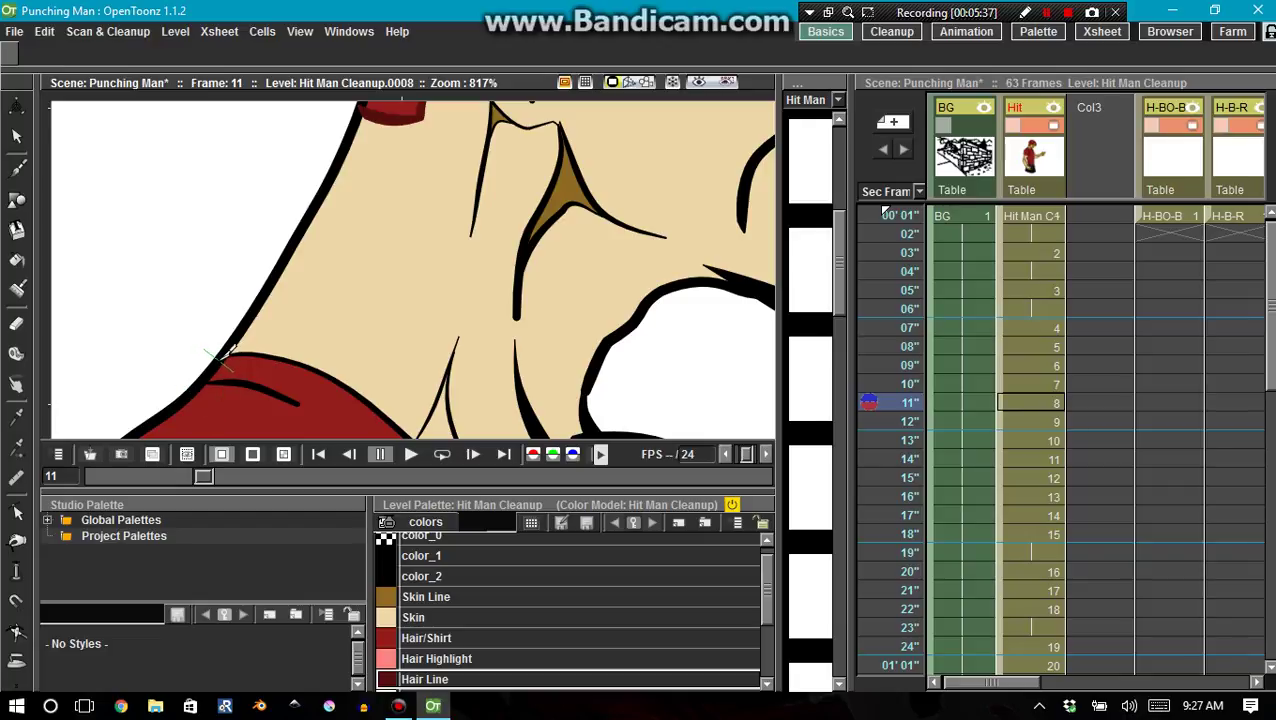
click(356, 104)
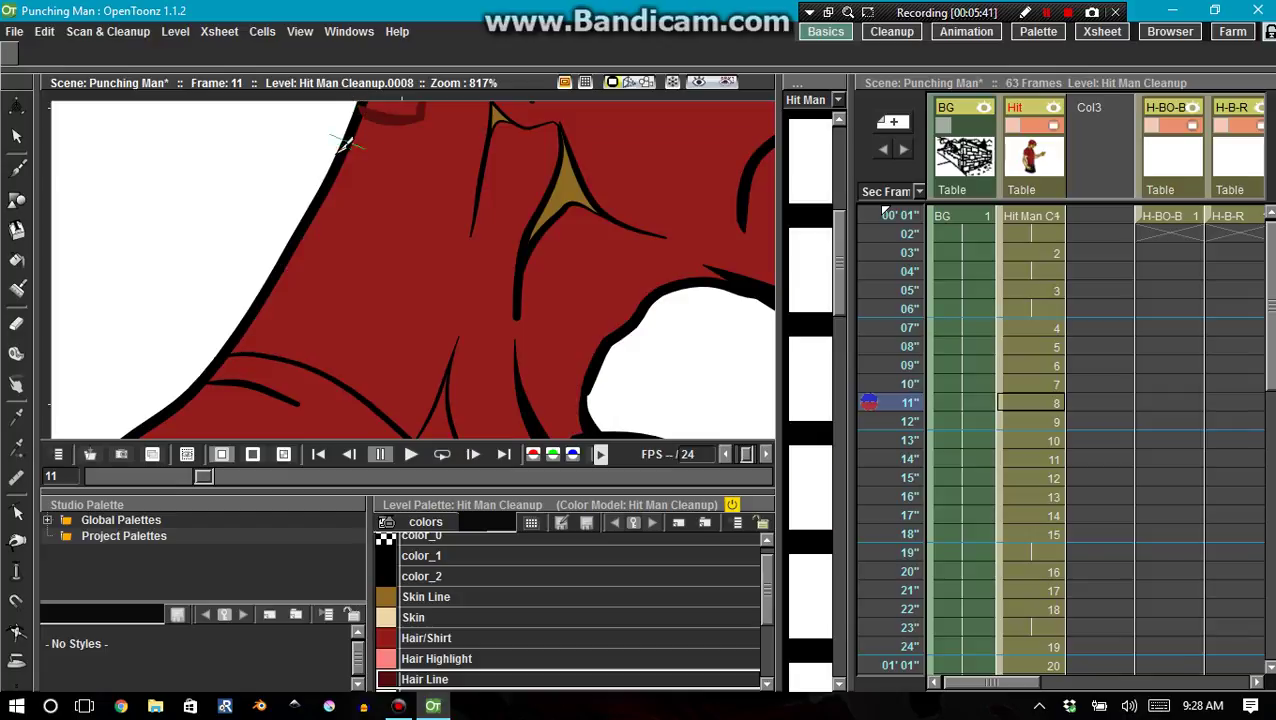
Refill the neck area that turned red with the Skin colour.
key(f)
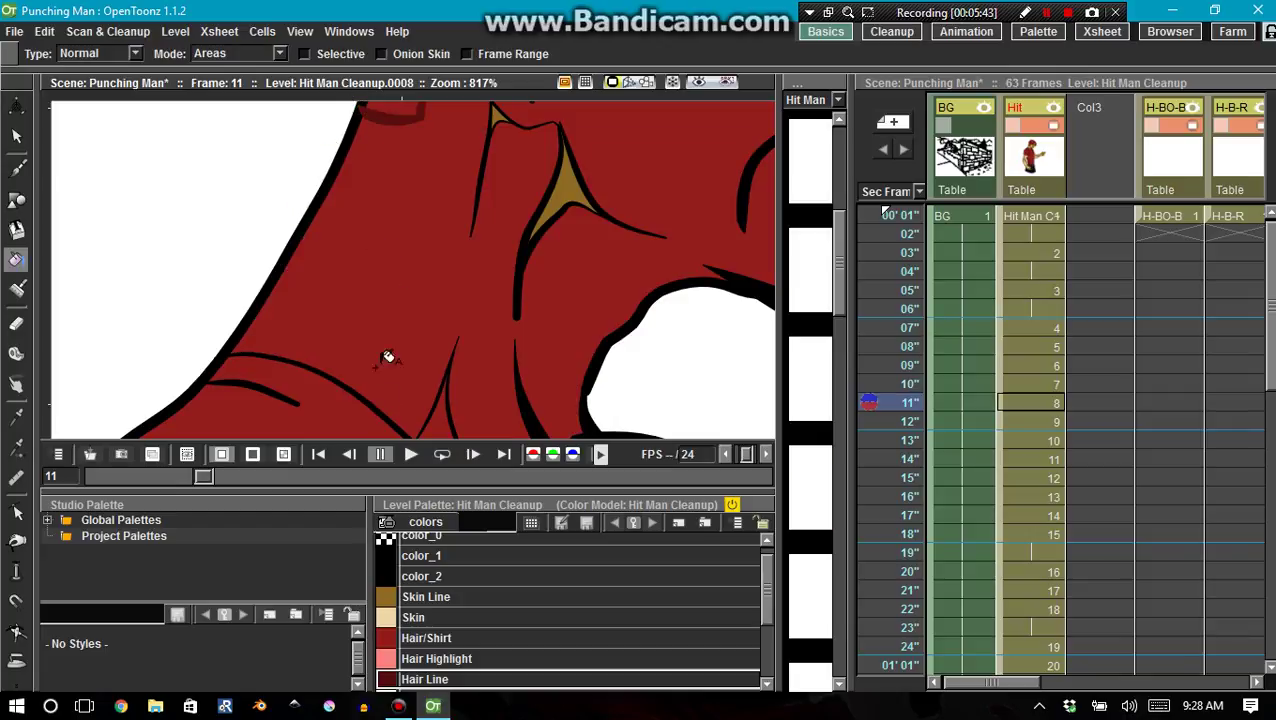
click(395, 617)
click(387, 332)
Select the outline along the hair's back edge and apply the Hair Line colour to it.
scroll(400, 300, up, 5)
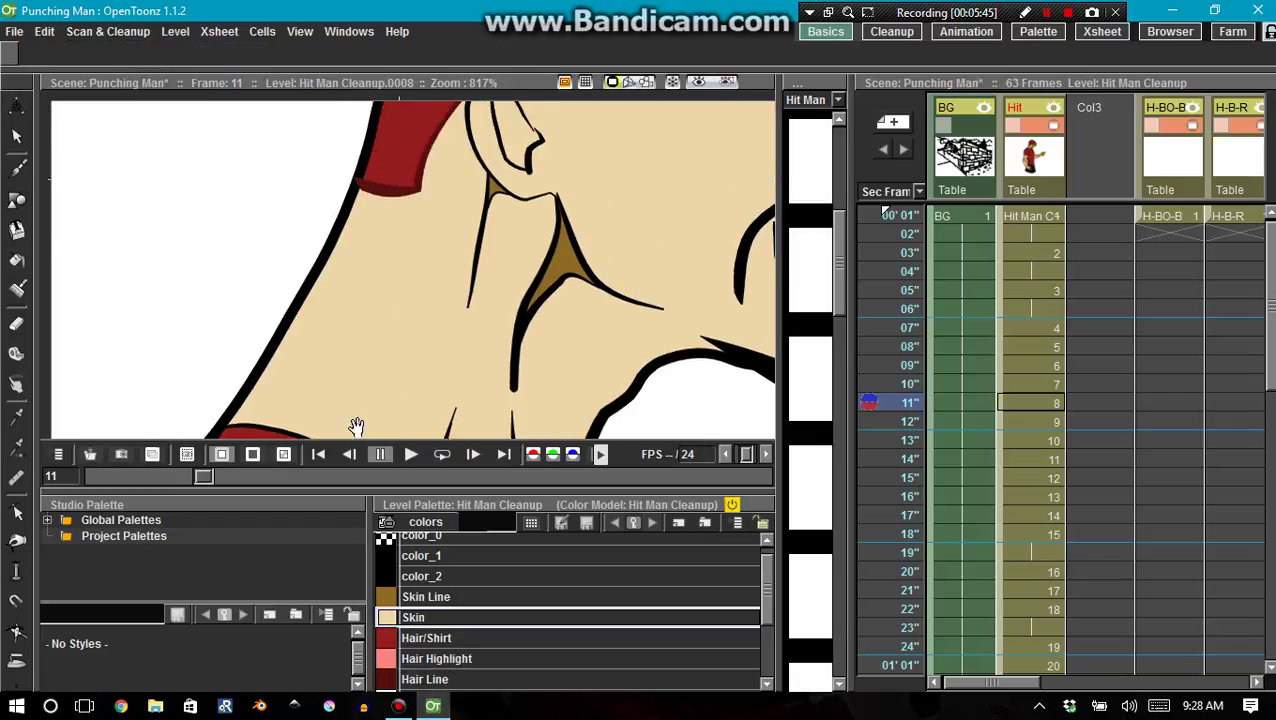
key(s)
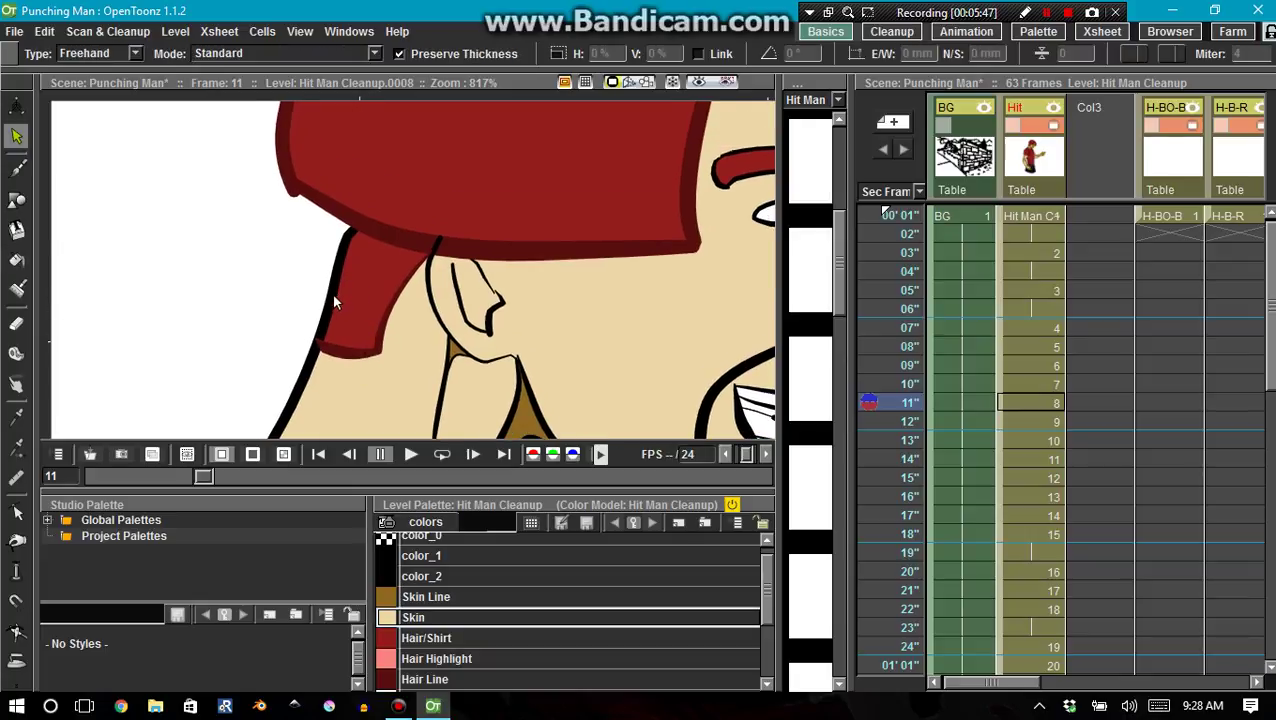
drag(336, 293, 318, 345)
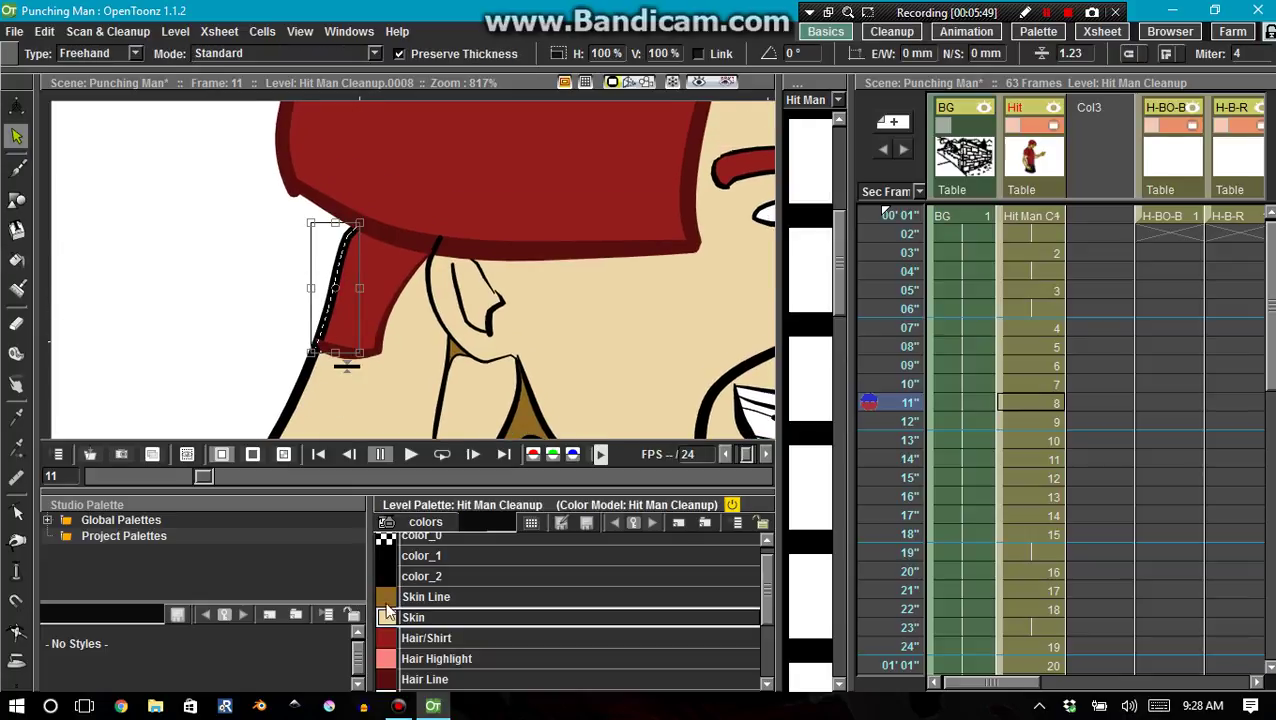
click(400, 679)
click(402, 364)
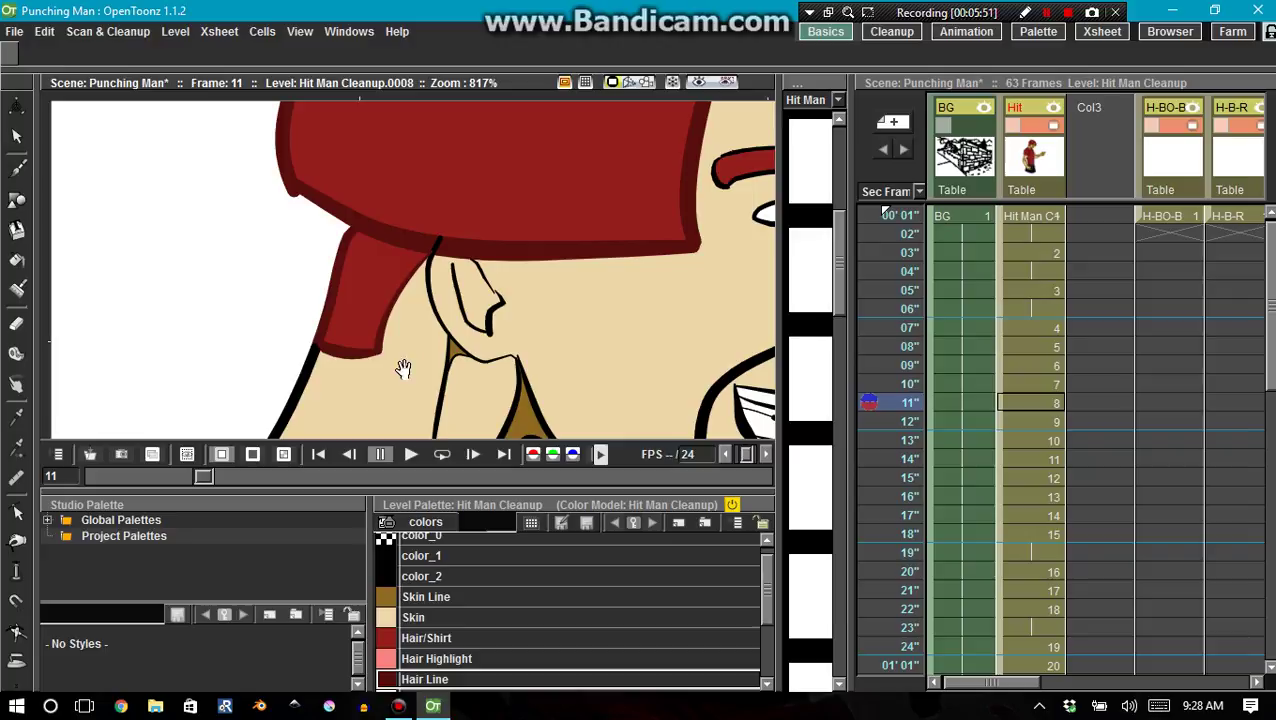
scroll(402, 363, down, 8)
Zoom out to show the whole head and lasso the face and neck outline strokes.
mouse_move(461, 278)
mouse_down()
mouse_move(488, 258)
mouse_move(470, 334)
mouse_up()
scroll(482, 370, down, 6)
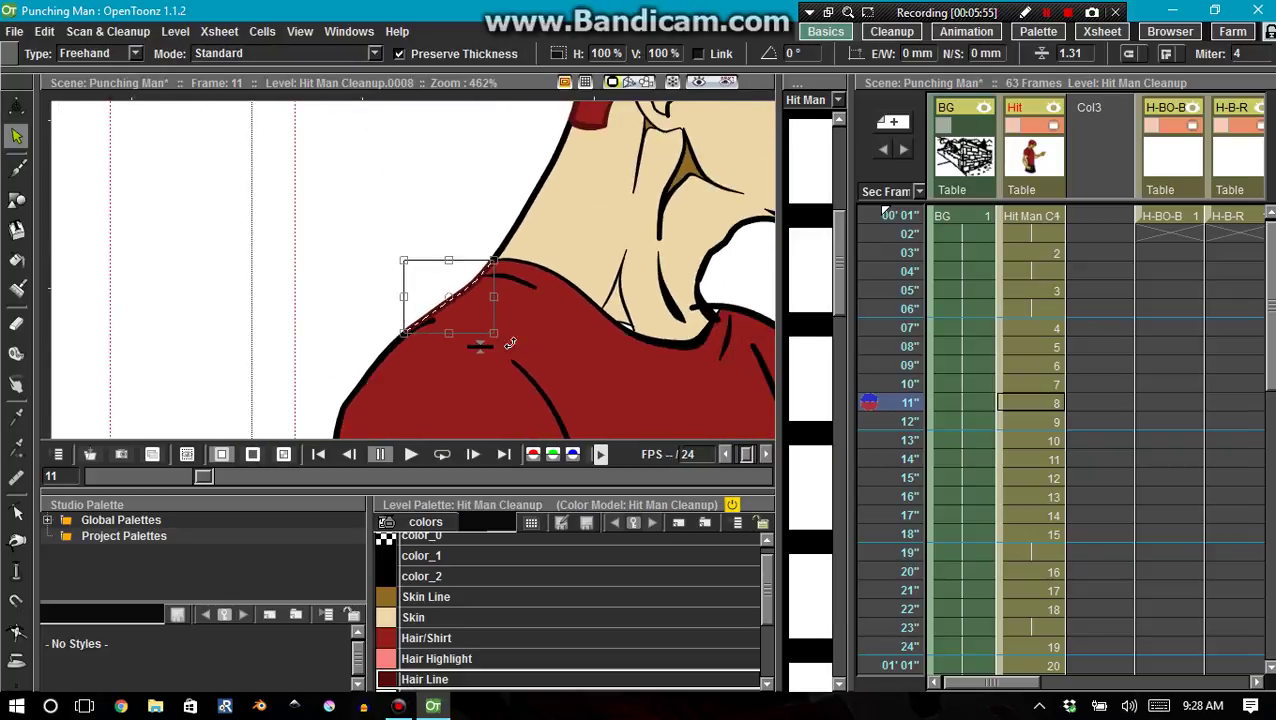
drag(626, 355, 479, 437)
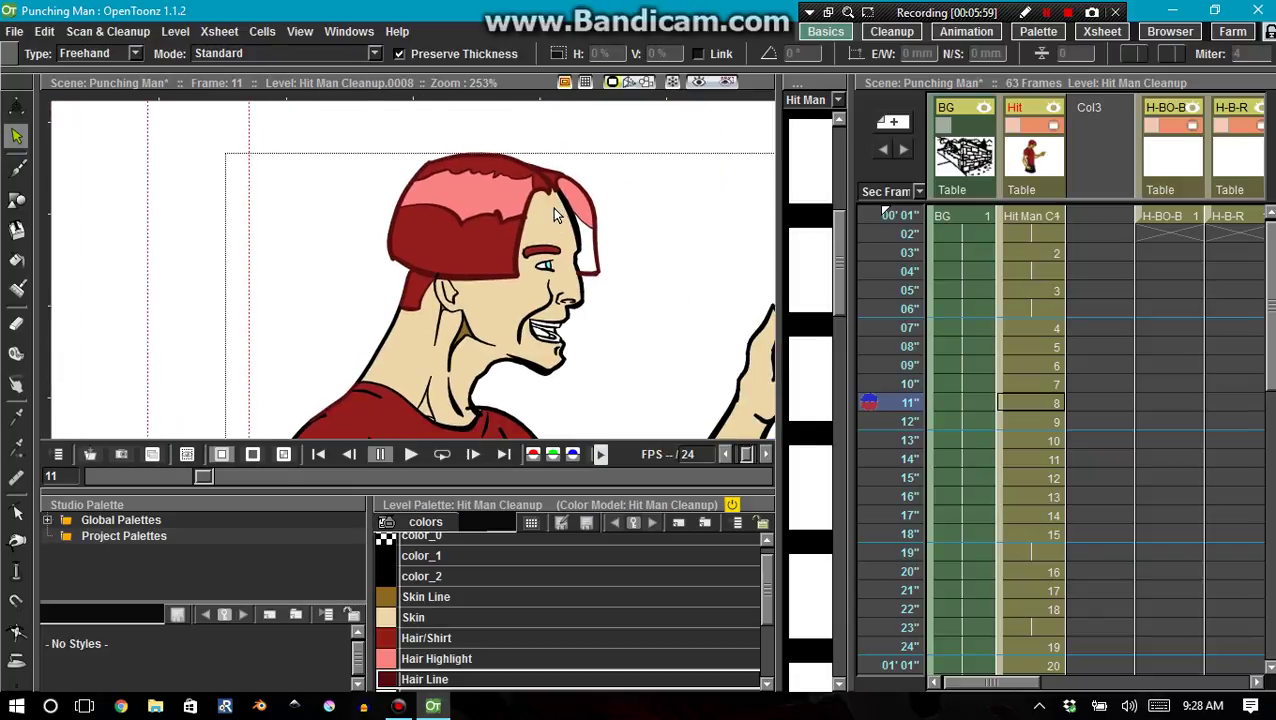
mouse_move(576, 218)
mouse_down()
mouse_move(591, 323)
mouse_move(577, 393)
mouse_up()
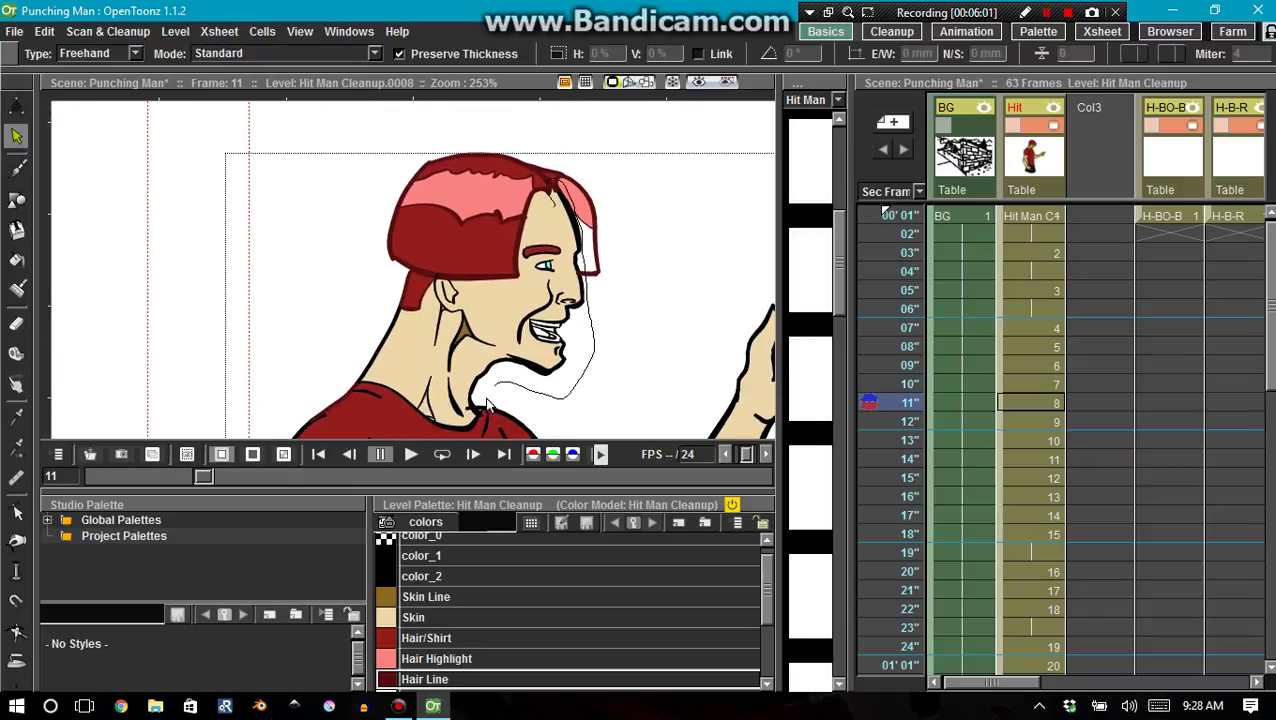
drag(352, 364, 400, 315)
drag(424, 320, 440, 272)
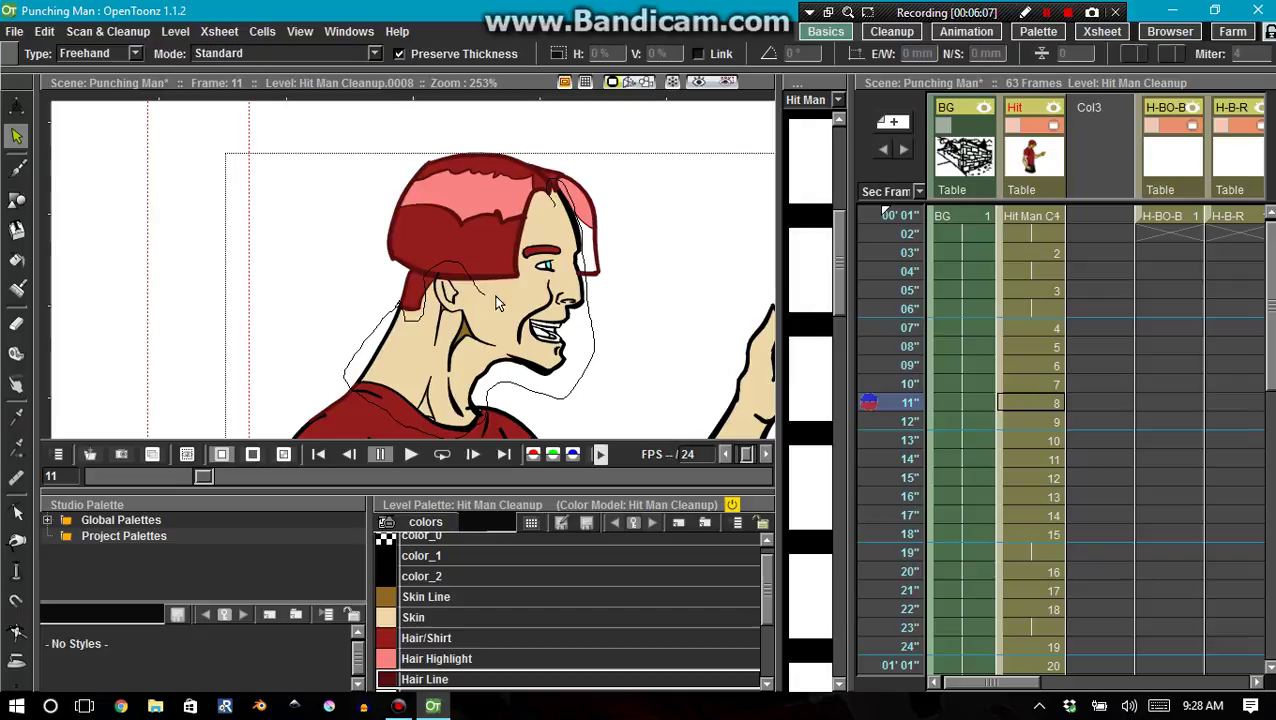
mouse_move(527, 271)
mouse_down()
mouse_move(541, 265)
mouse_move(549, 205)
mouse_up()
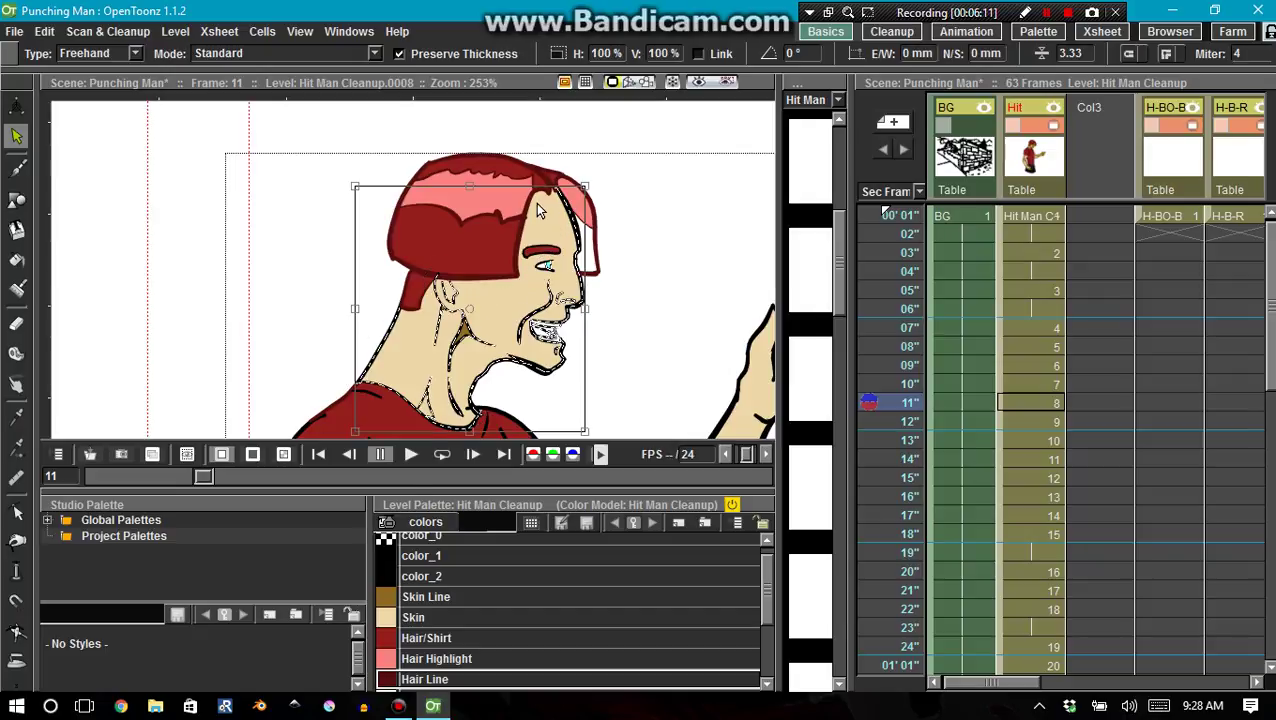
Give the selected head strokes the brown Skin Line colour.
click(388, 600)
click(505, 387)
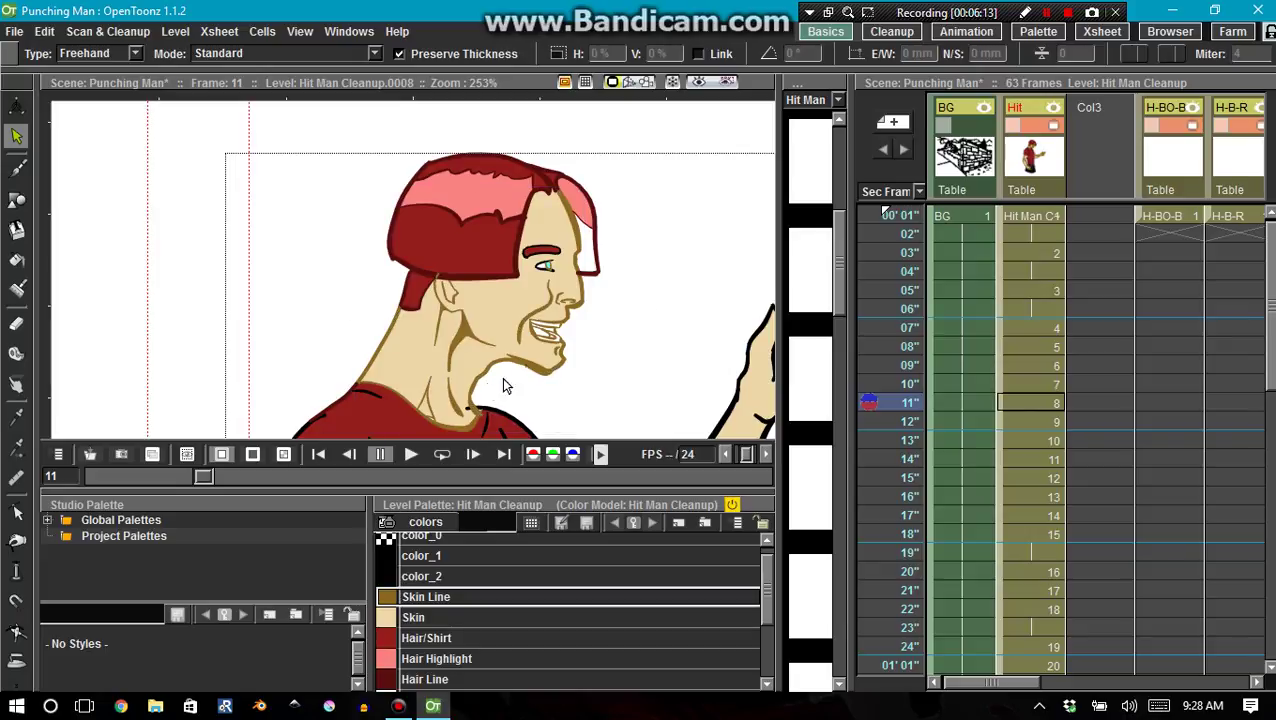
scroll(475, 398, up, 5)
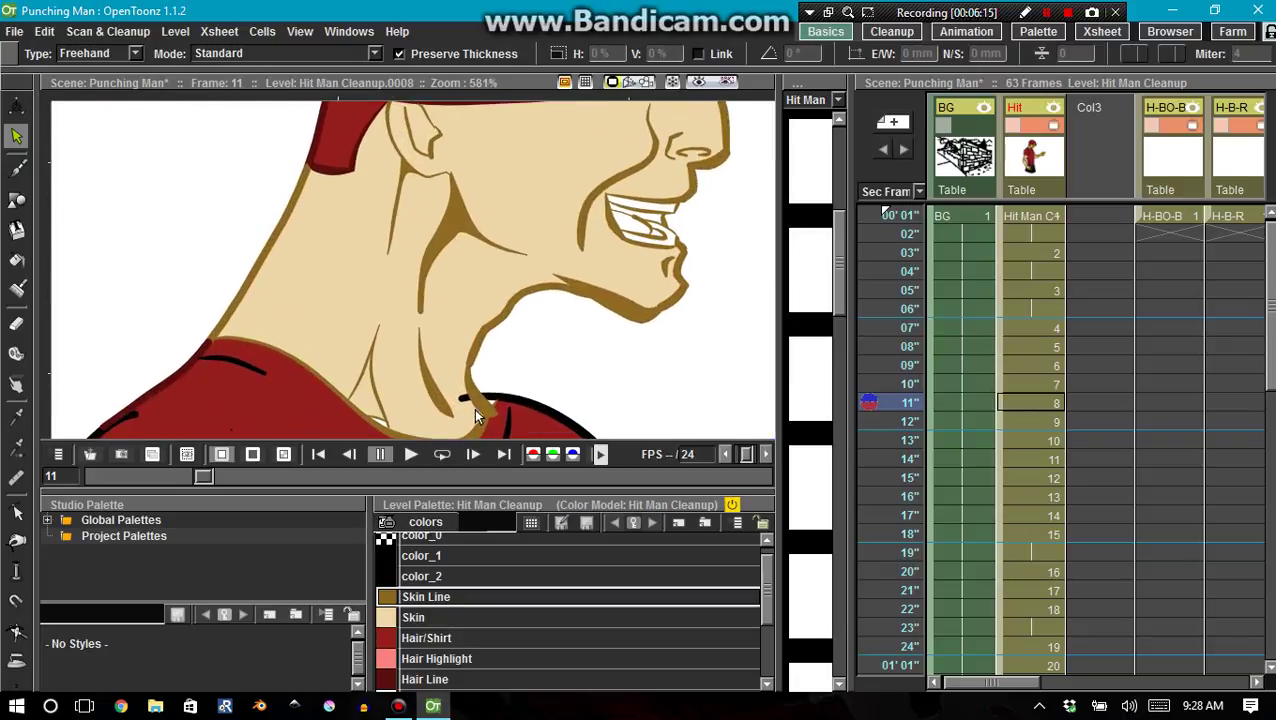
Drag the black collar stroke's end point down to meet the neck, restoring the red shirt fill.
key(c)
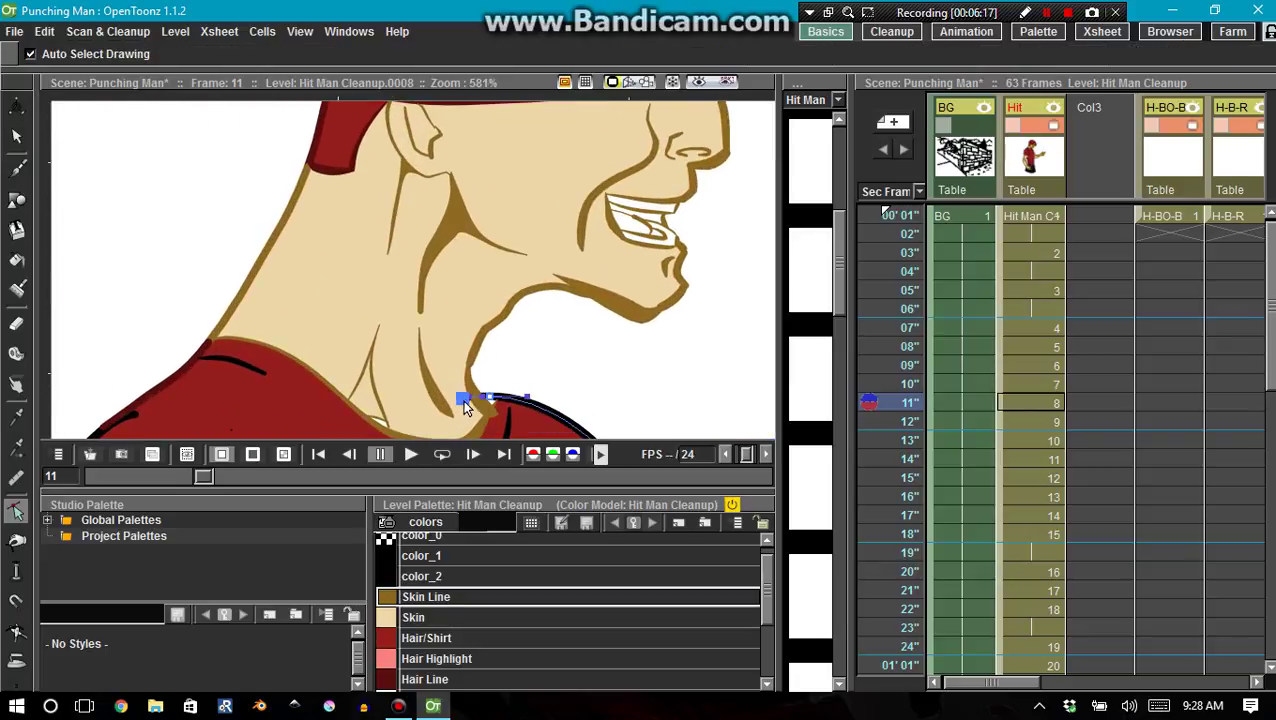
scroll(490, 408, up, 2)
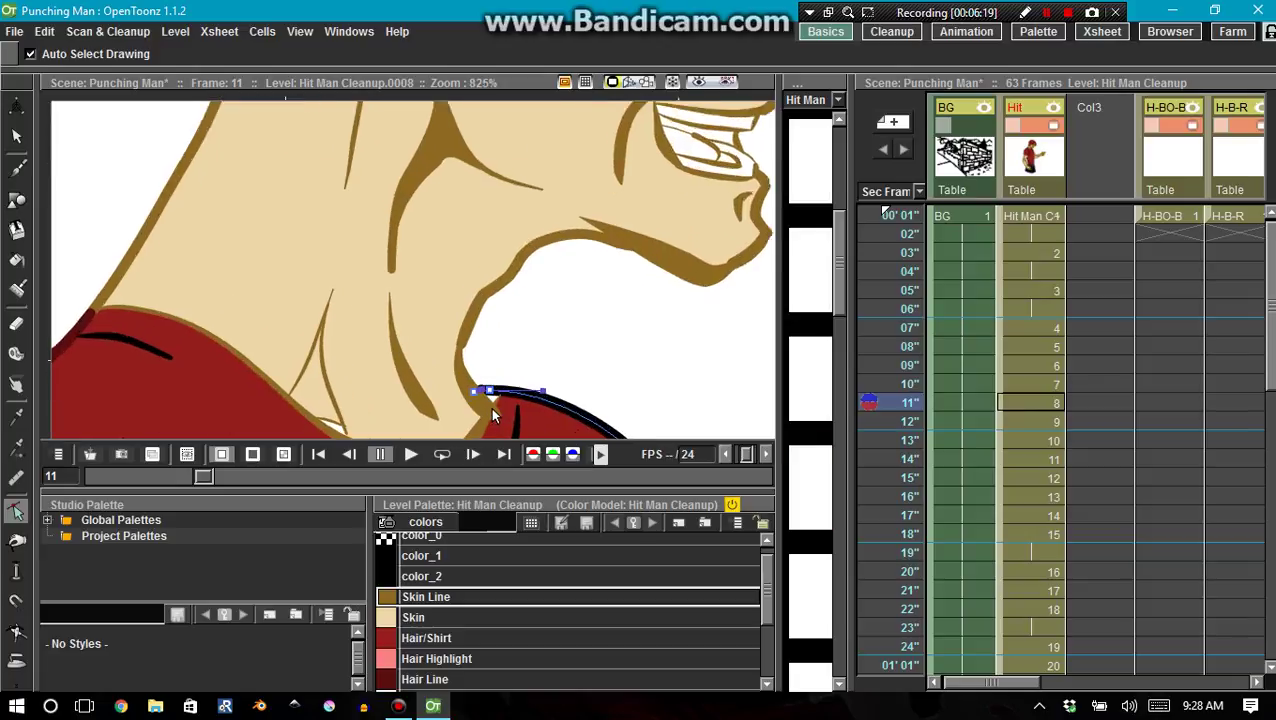
scroll(490, 408, up, 2)
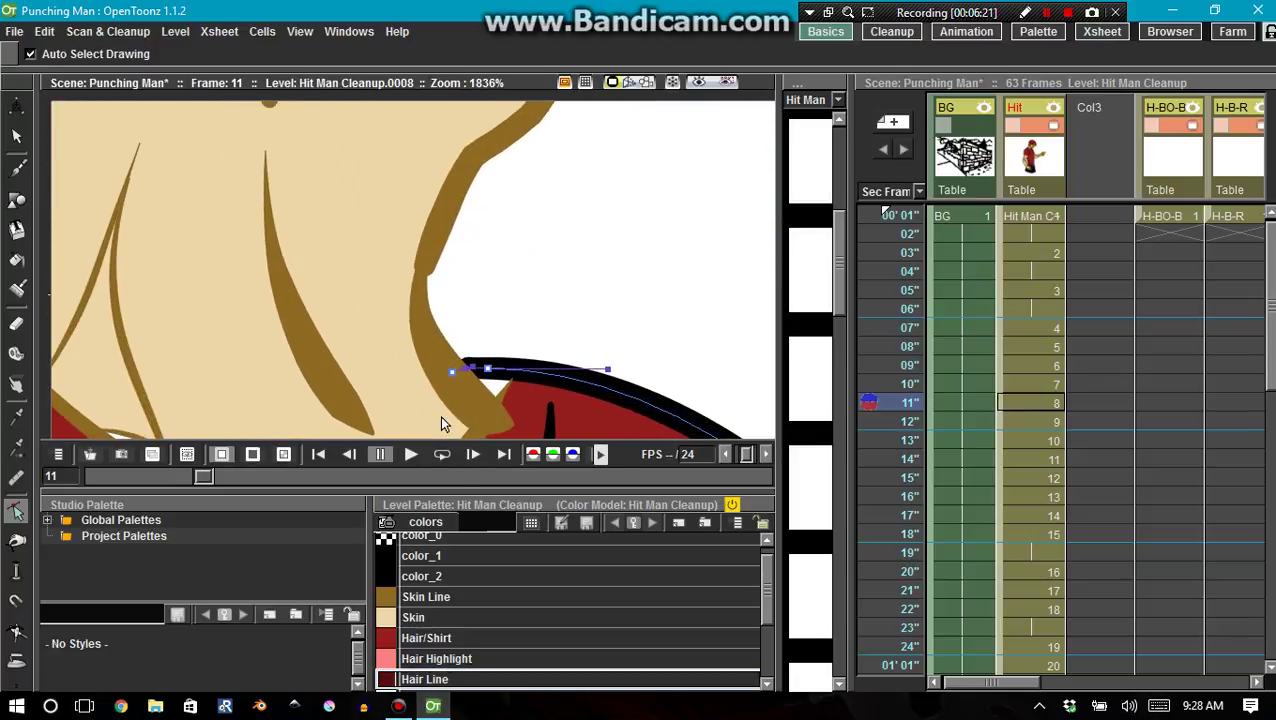
key(f)
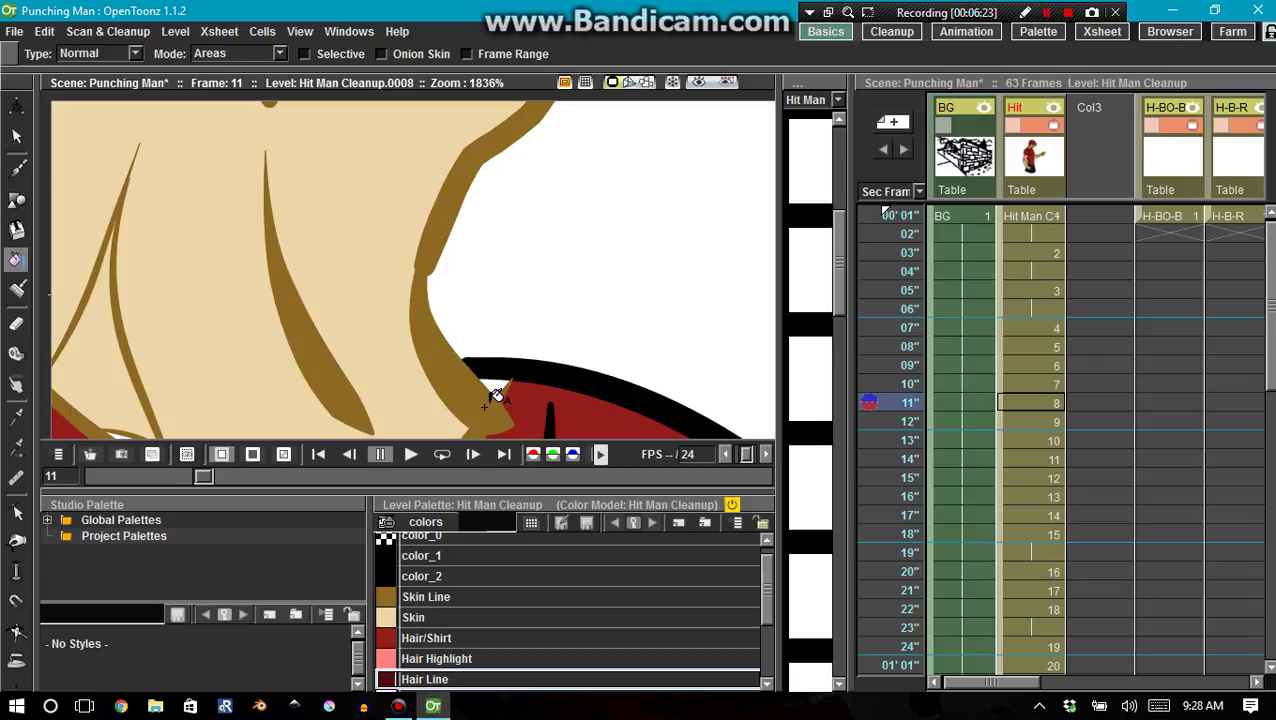
key(space)
key(c)
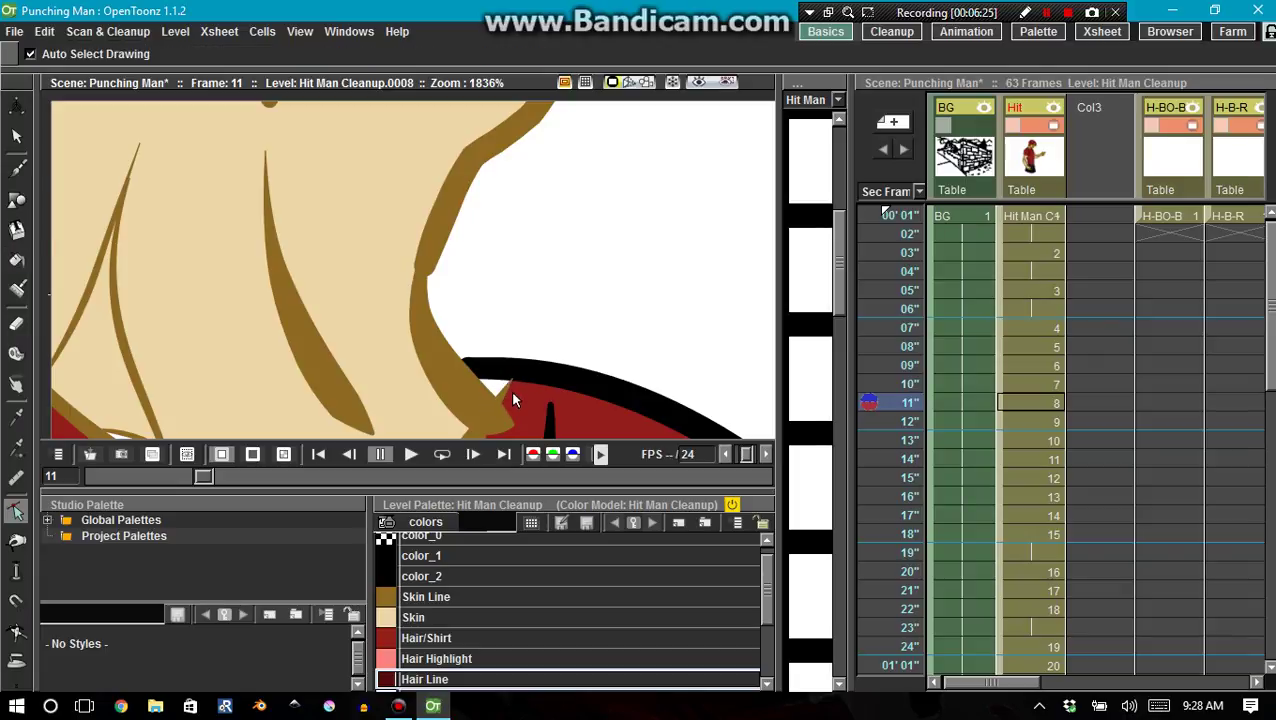
click(507, 385)
drag(507, 385, 505, 393)
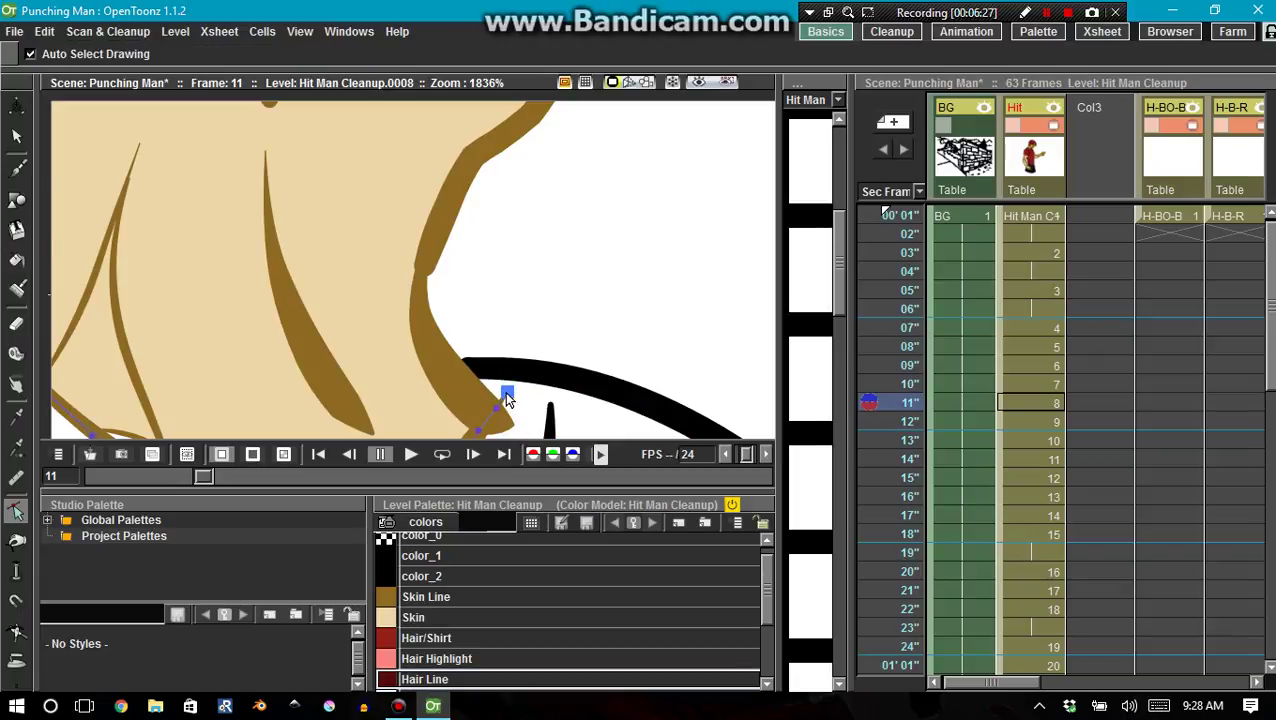
scroll(490, 394, down, 5)
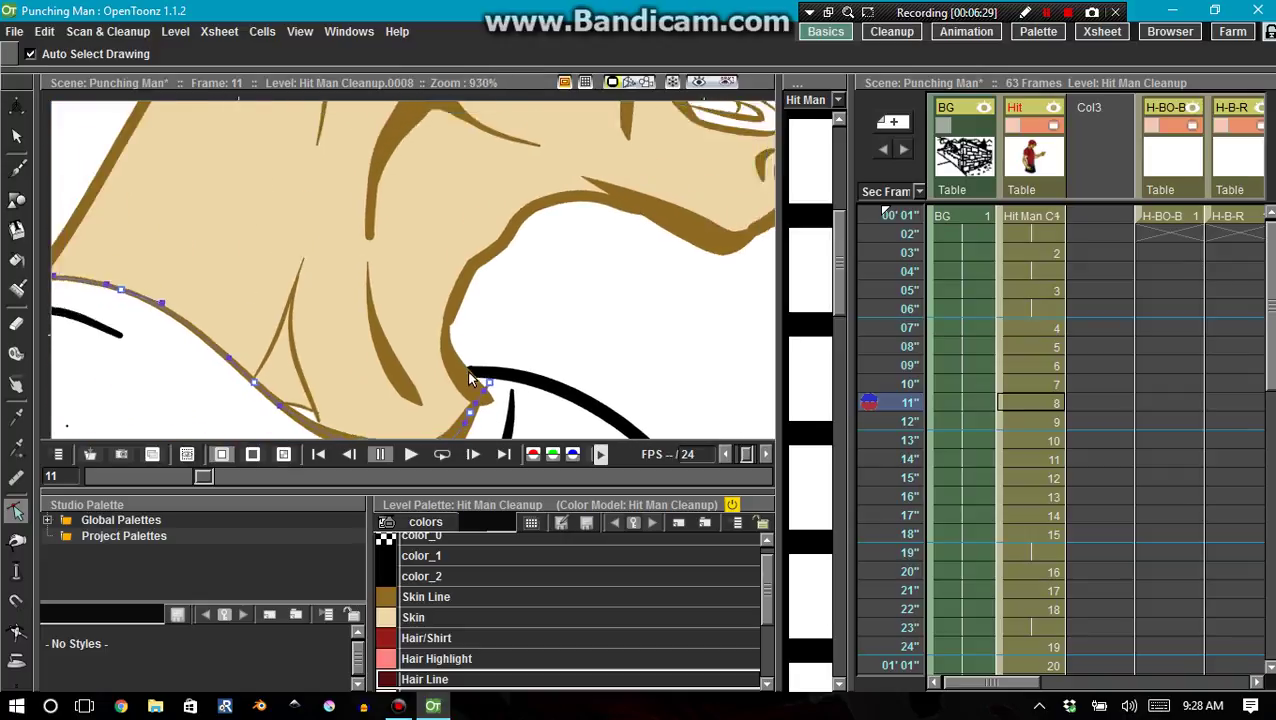
key(ctrl+z)
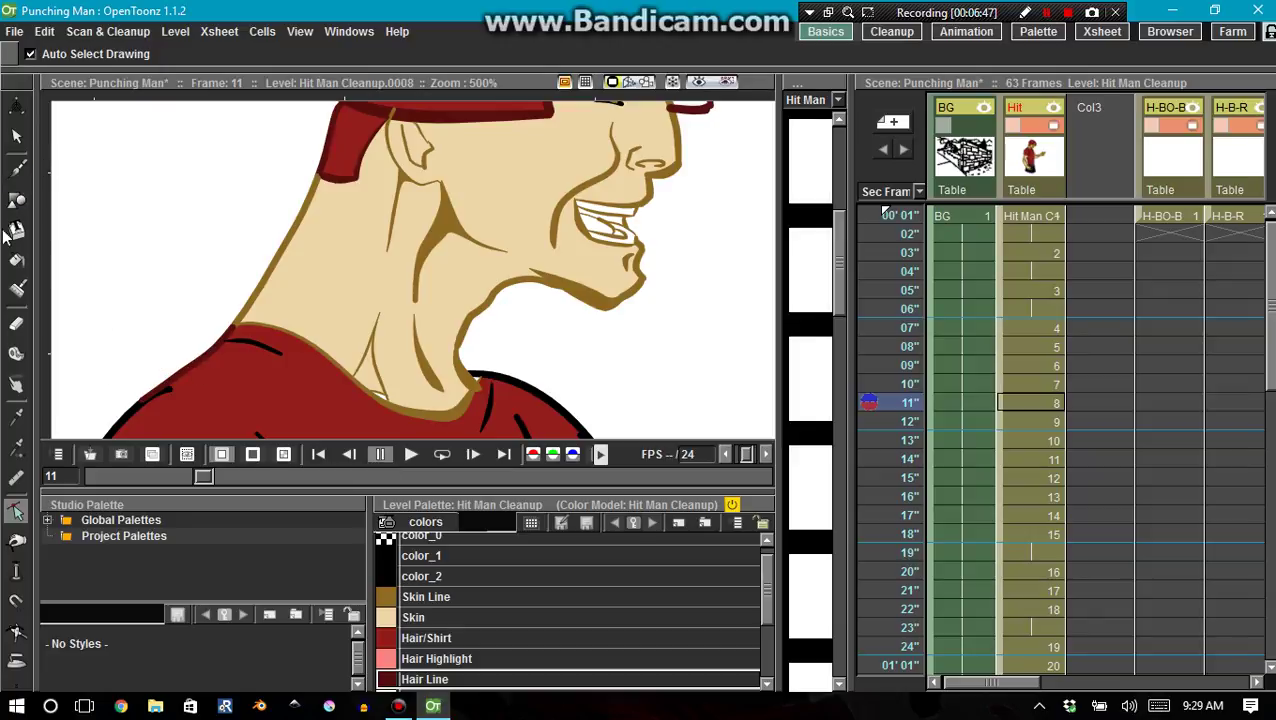
Set the Fill tool to Freehand type and lasso-fill the area around the neck crease.
click(16, 259)
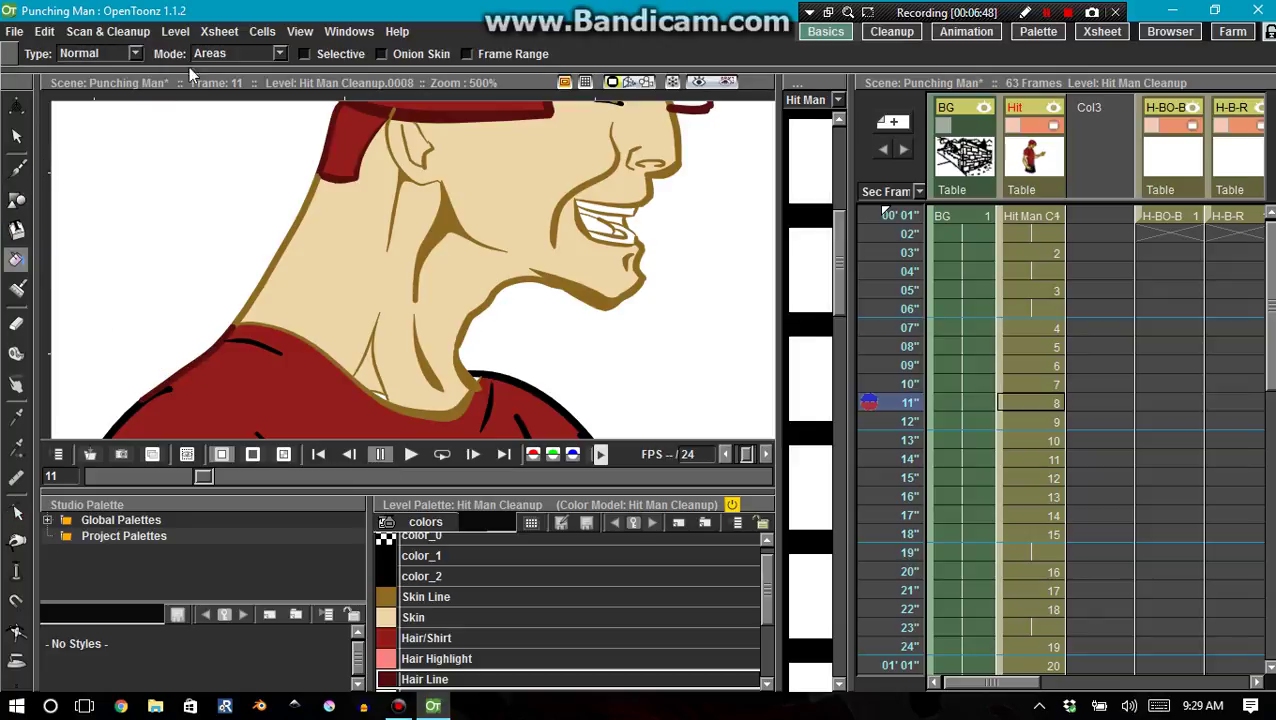
click(134, 54)
click(128, 97)
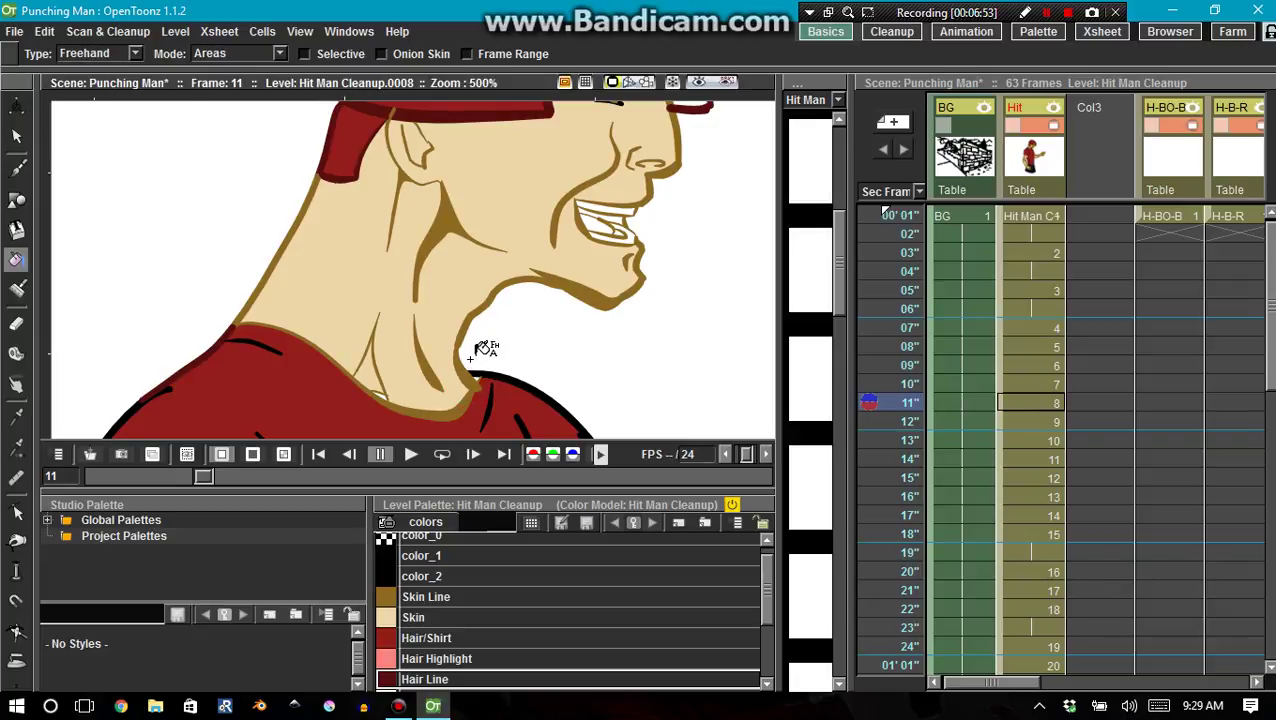
mouse_move(505, 358)
mouse_down()
mouse_move(478, 353)
mouse_move(456, 382)
mouse_move(500, 352)
mouse_up()
Send the ear stroke behind the hat brim with Edit > Send Back.
scroll(421, 256, down, 2)
scroll(453, 405, down, 2)
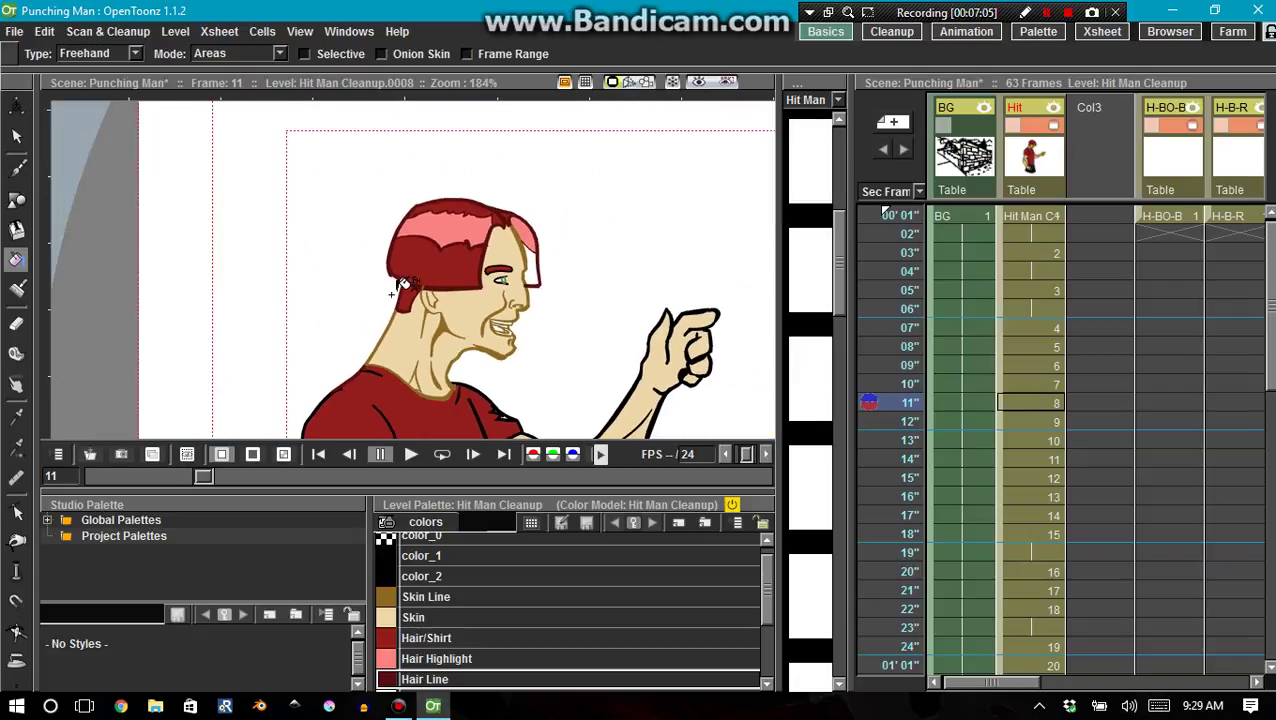
scroll(460, 310, up, 3)
scroll(468, 305, up, 5)
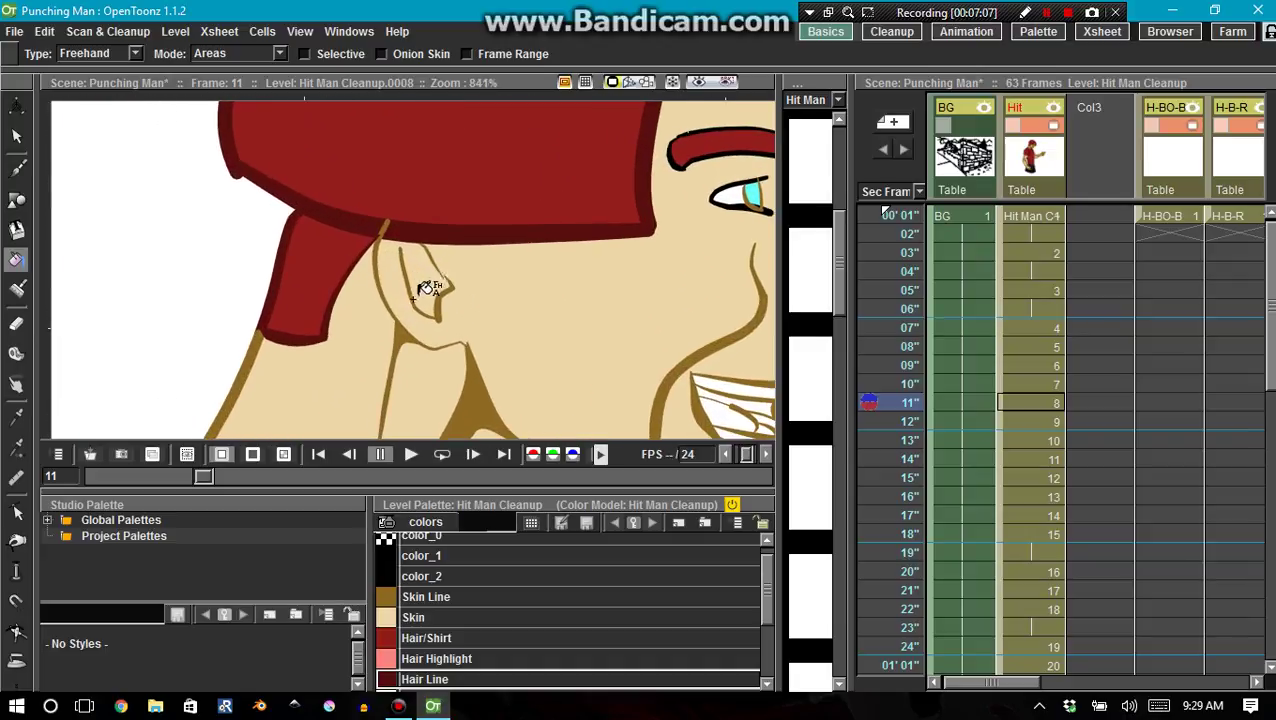
scroll(372, 345, up, 3)
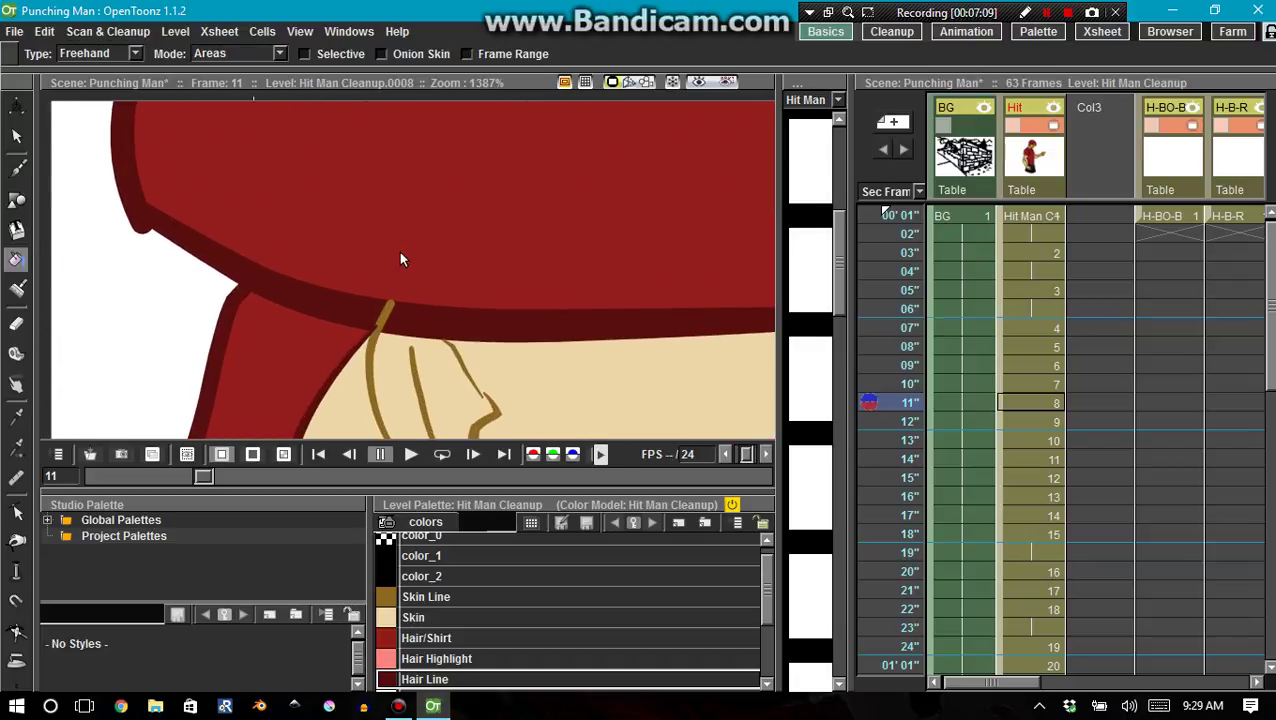
key(c)
key(s)
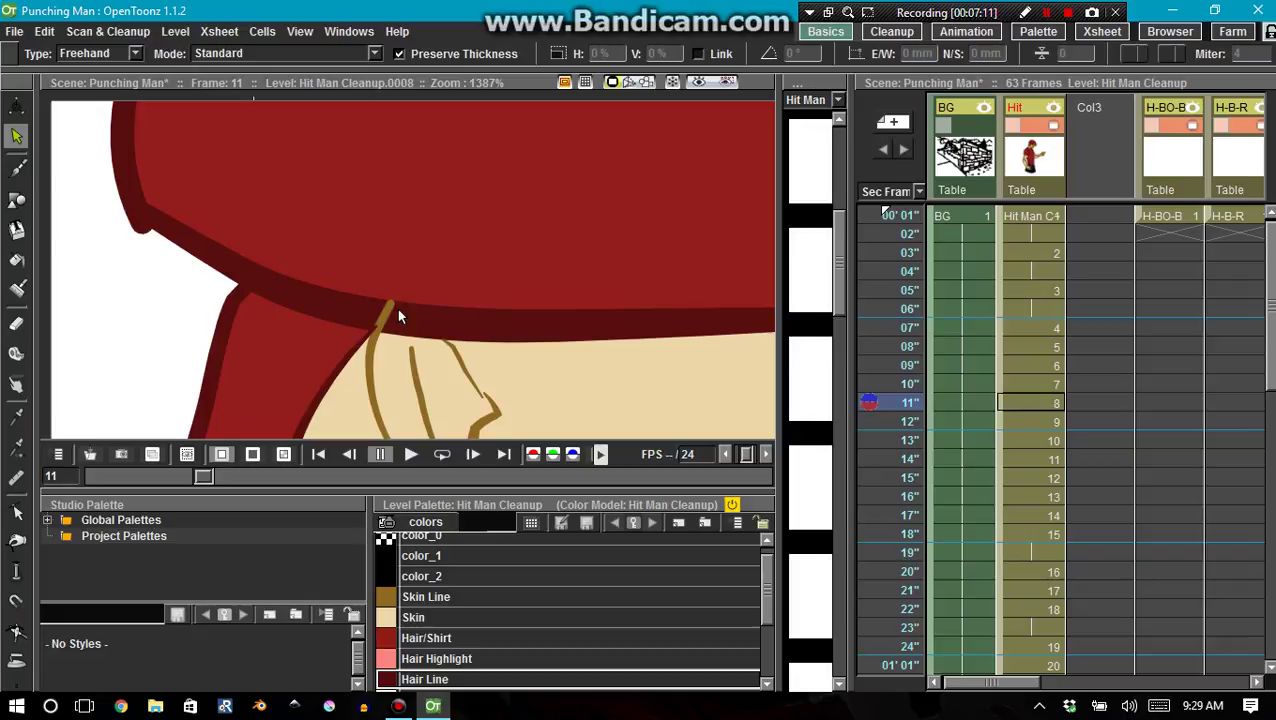
click(380, 338)
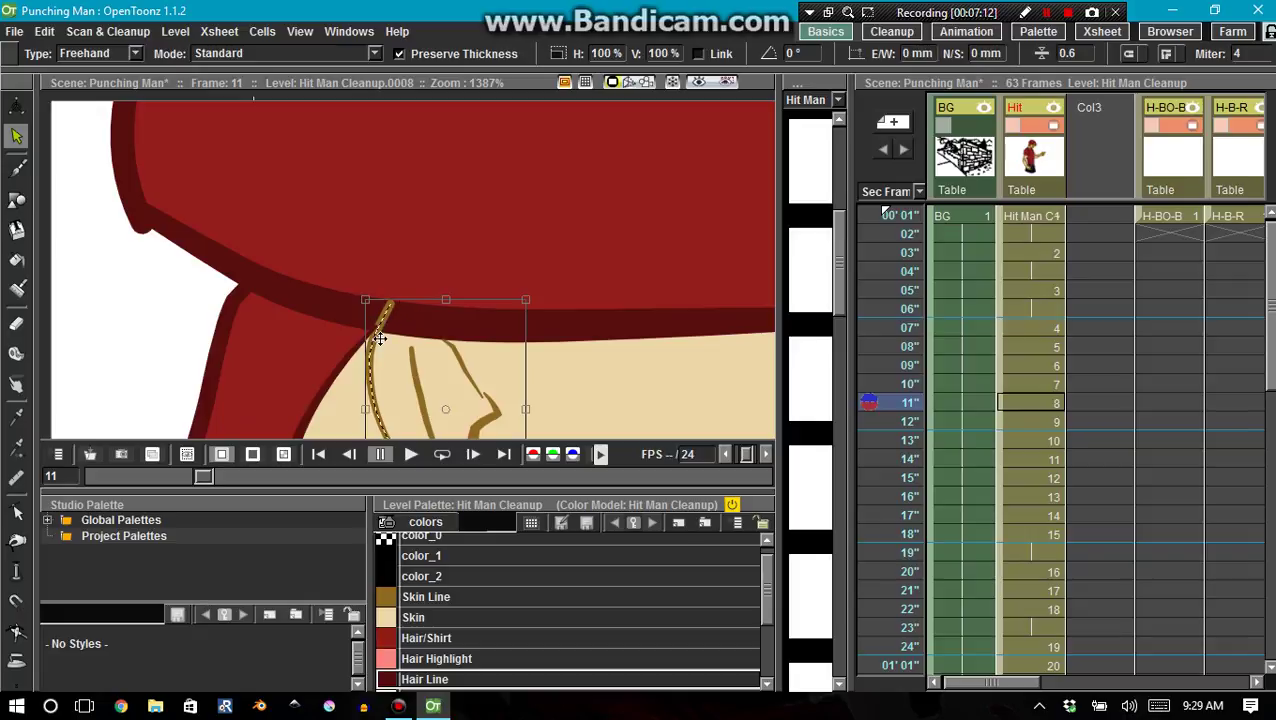
click(44, 31)
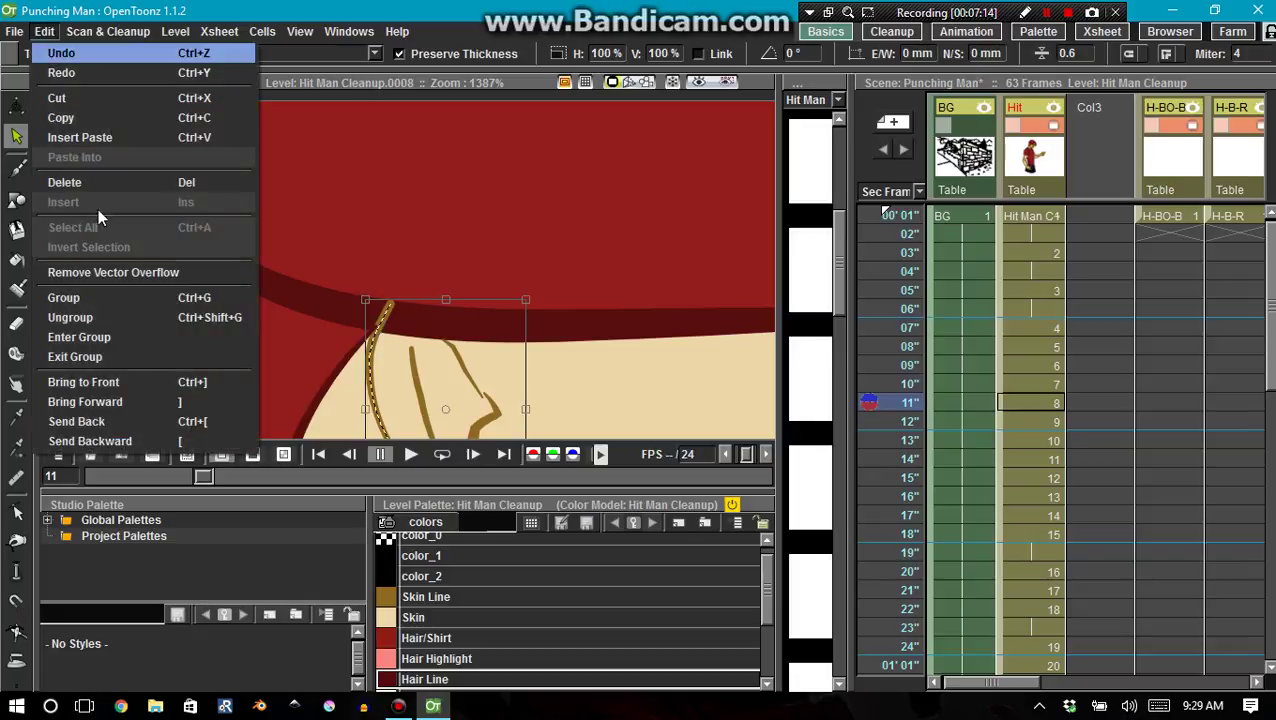
click(128, 418)
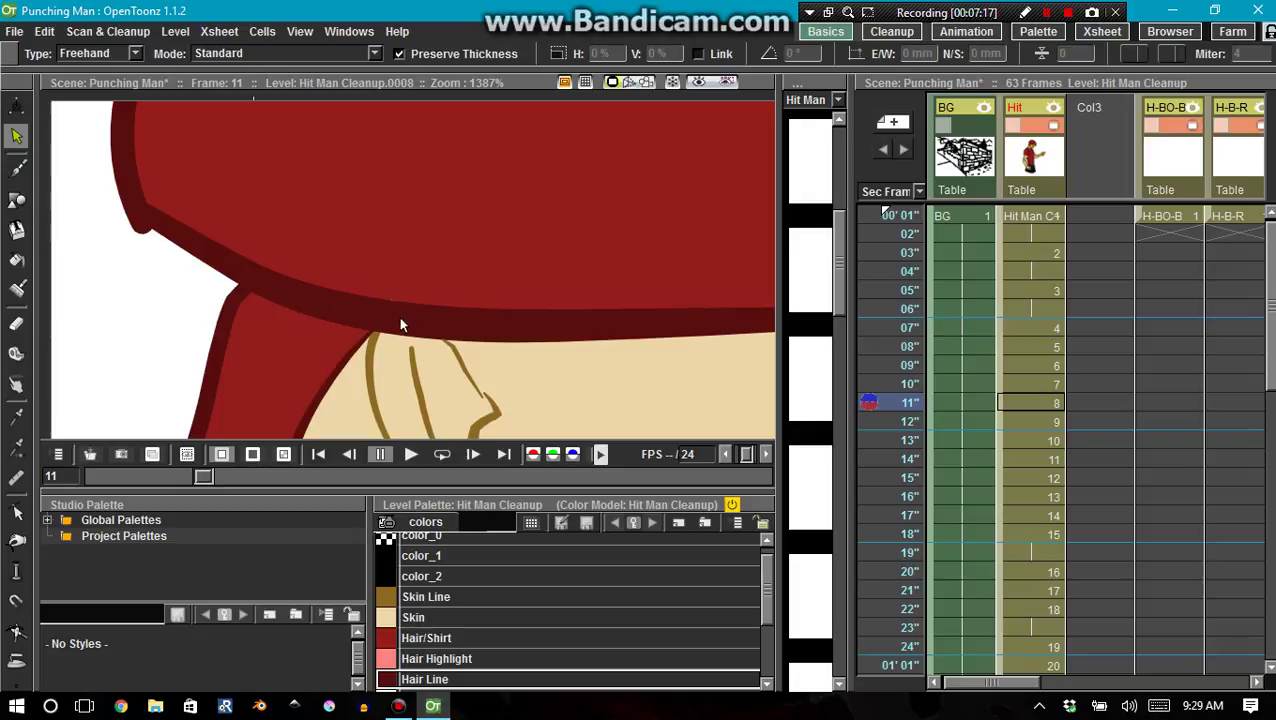
Give the eye's iris stroke the teal Eye Color line style and check the result.
scroll(400, 320, down, 5)
scroll(577, 379, up, 7)
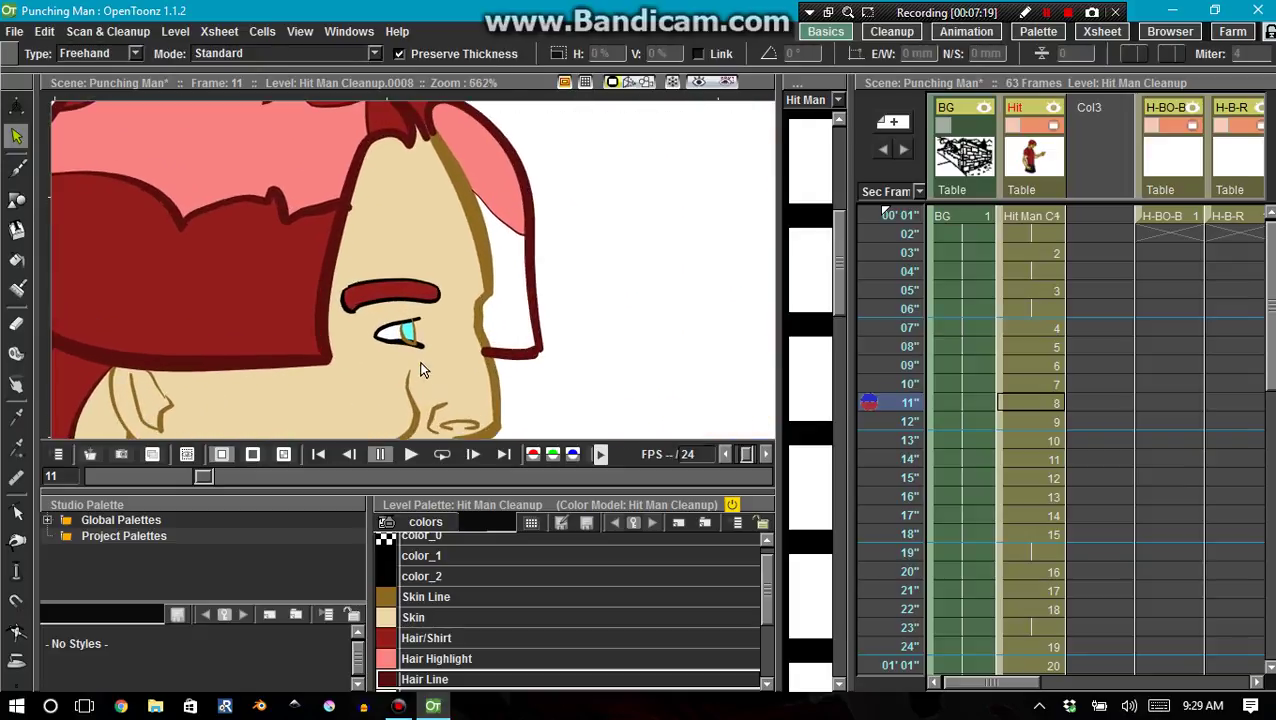
click(404, 553)
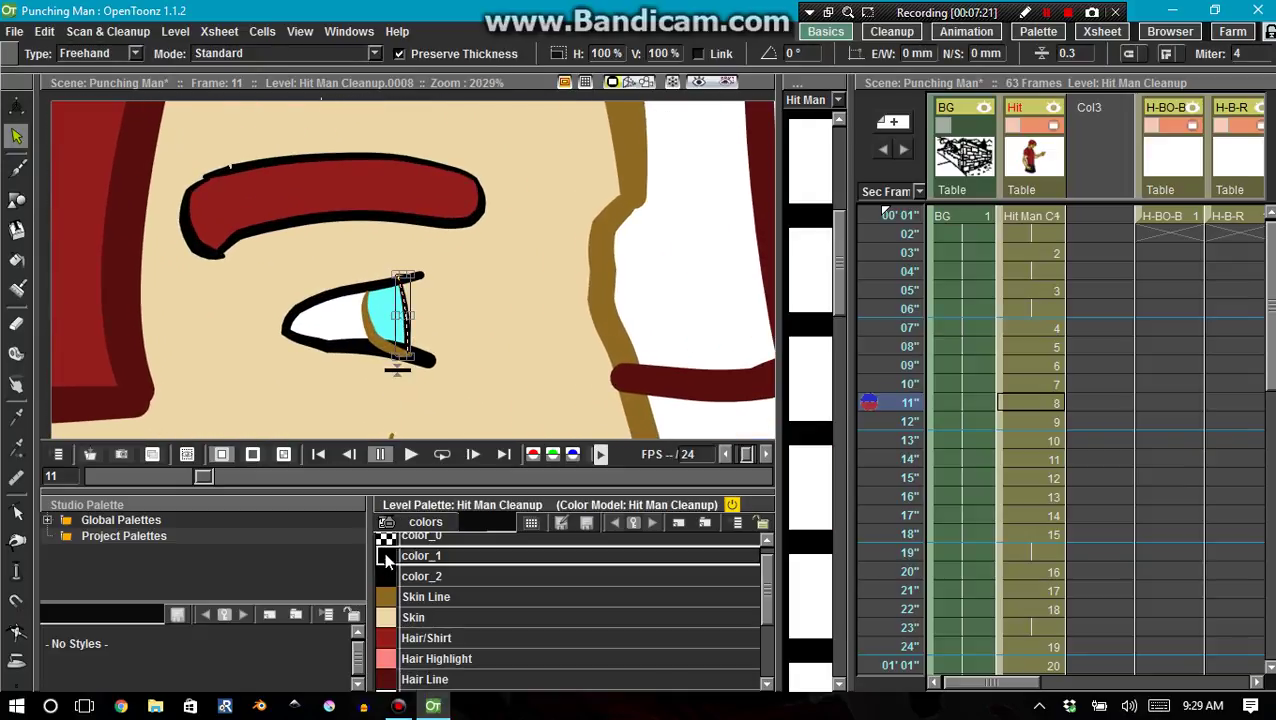
click(367, 330)
scroll(450, 610, down, 5)
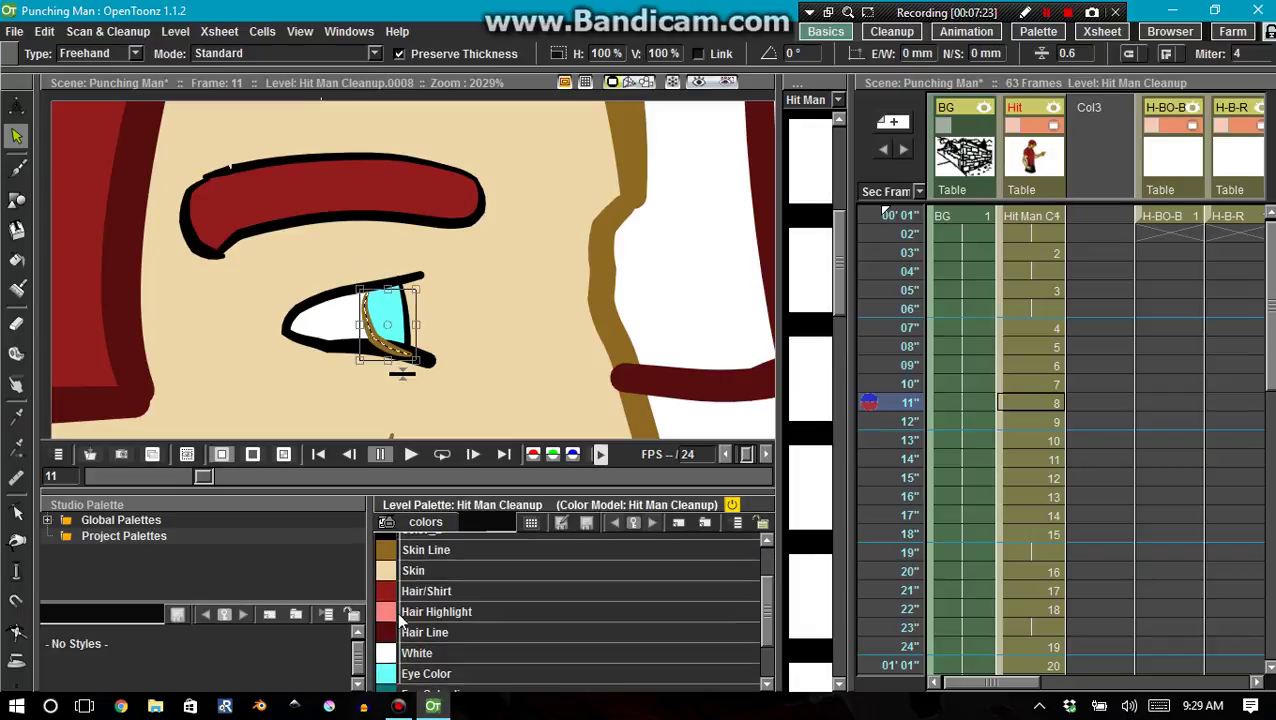
click(388, 633)
click(470, 392)
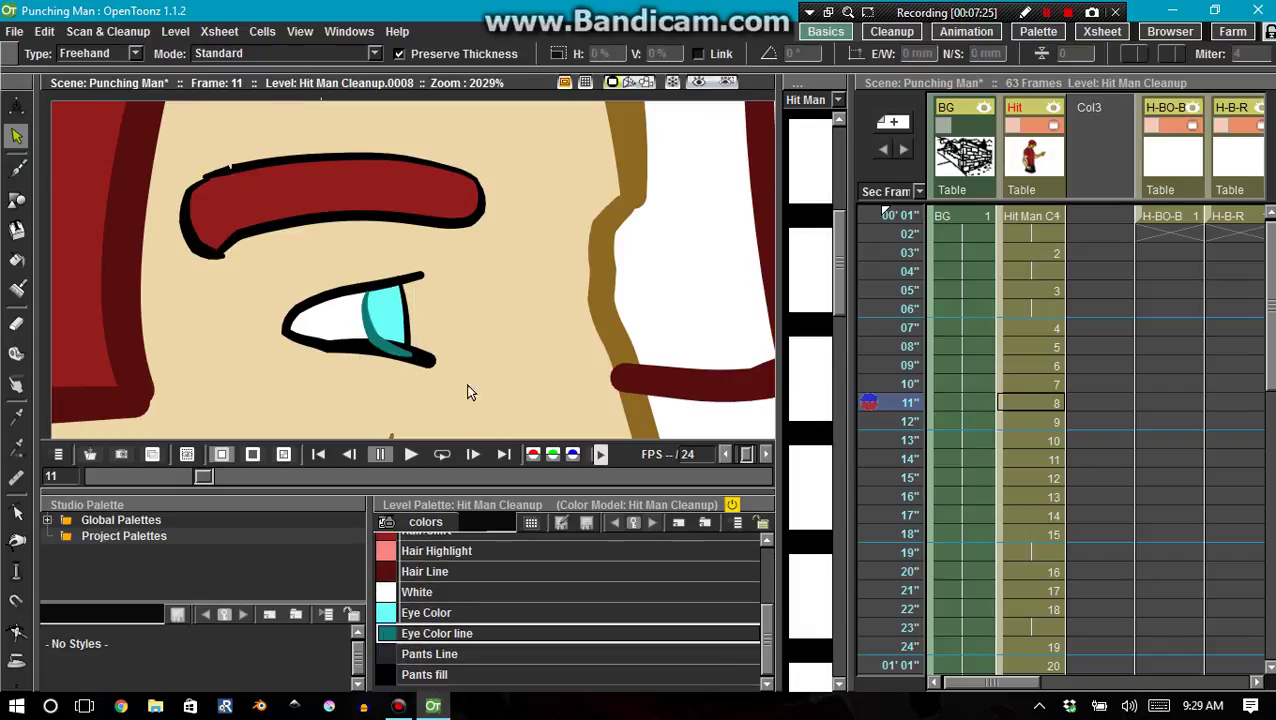
click(397, 356)
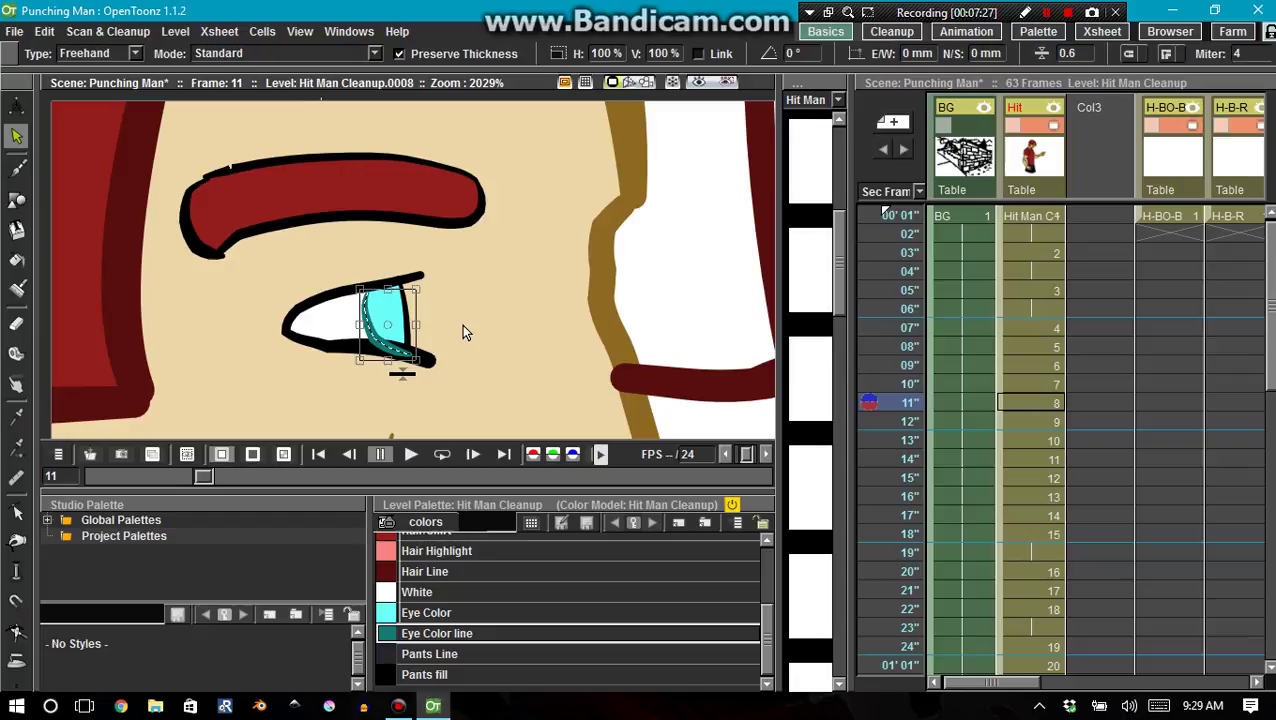
click(510, 356)
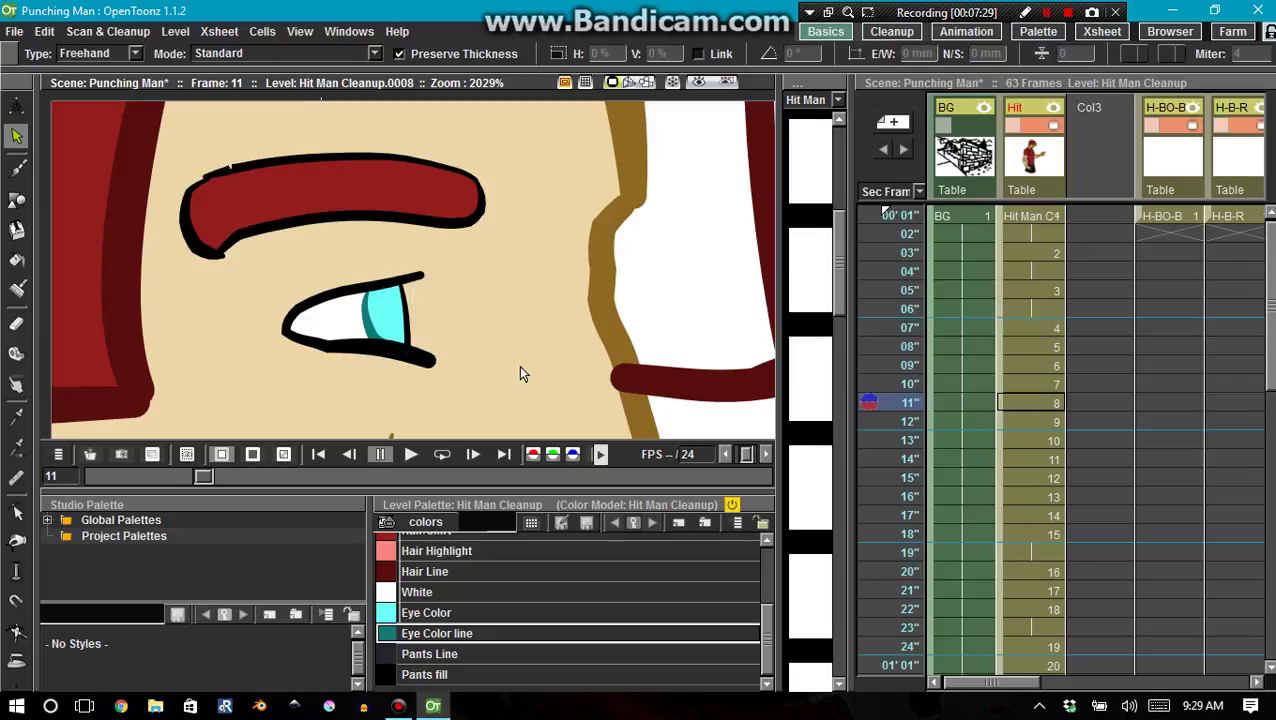
Select the dark red hair stroke by the cheek and pick its left end point.
mouse_move(512, 375)
mouse_down()
mouse_move(322, 327)
mouse_move(336, 285)
mouse_move(365, 305)
mouse_up()
click(380, 302)
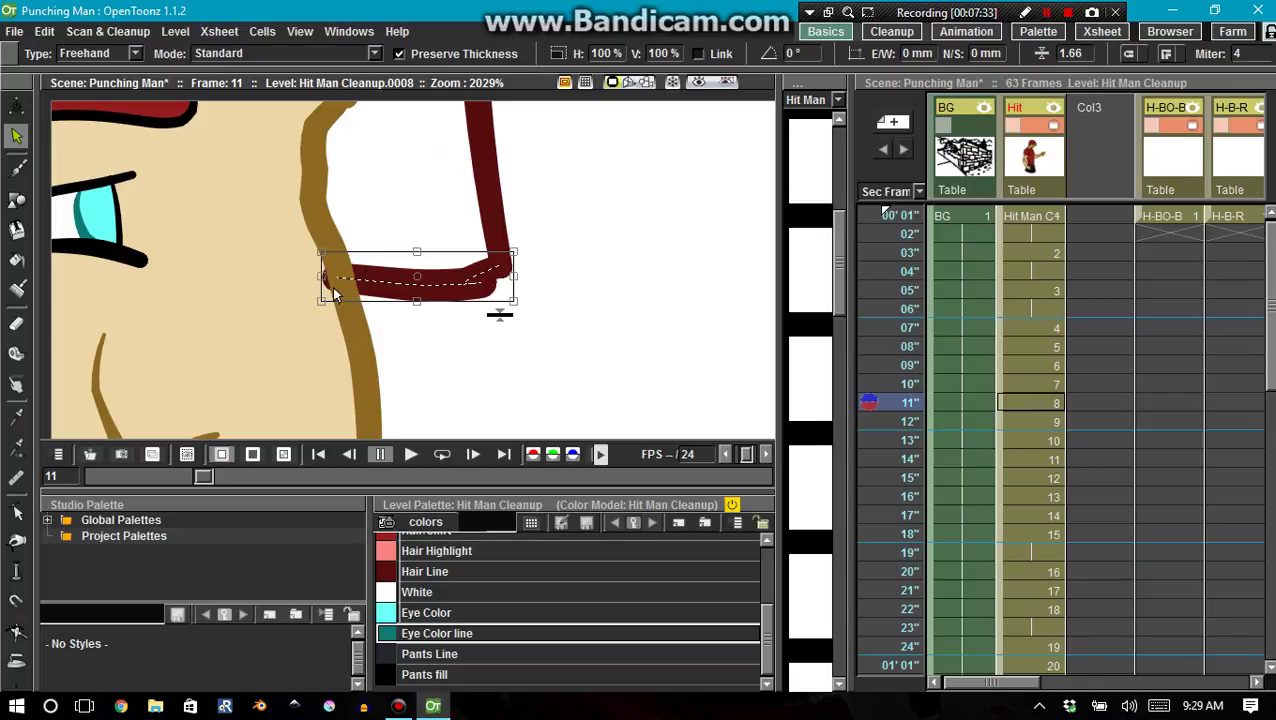
key(c)
click(337, 277)
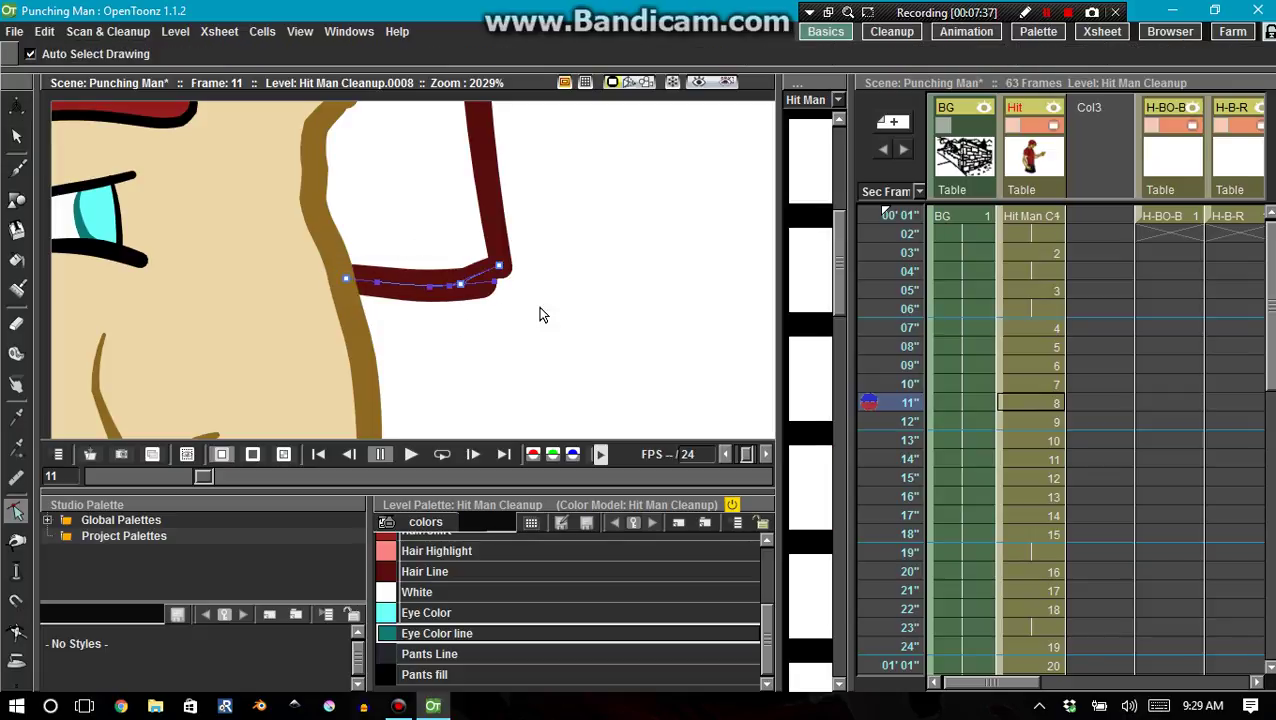
scroll(510, 305, down, 6)
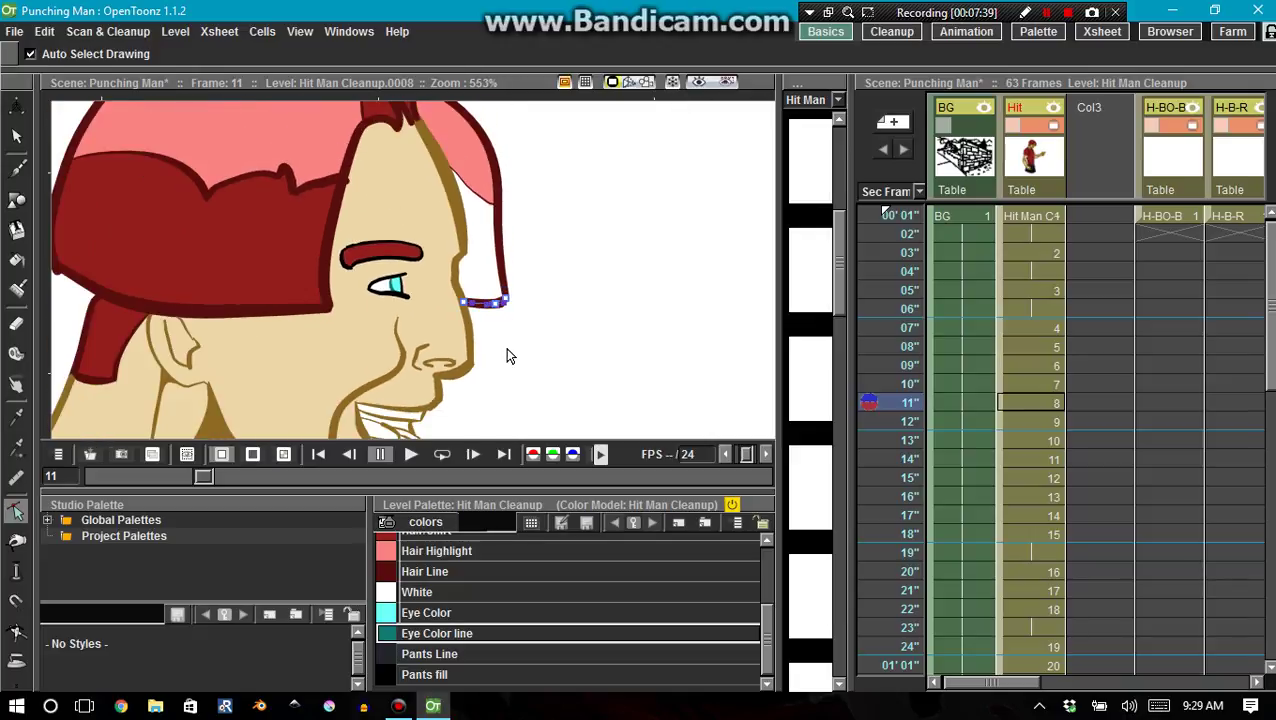
scroll(506, 356, down, 1)
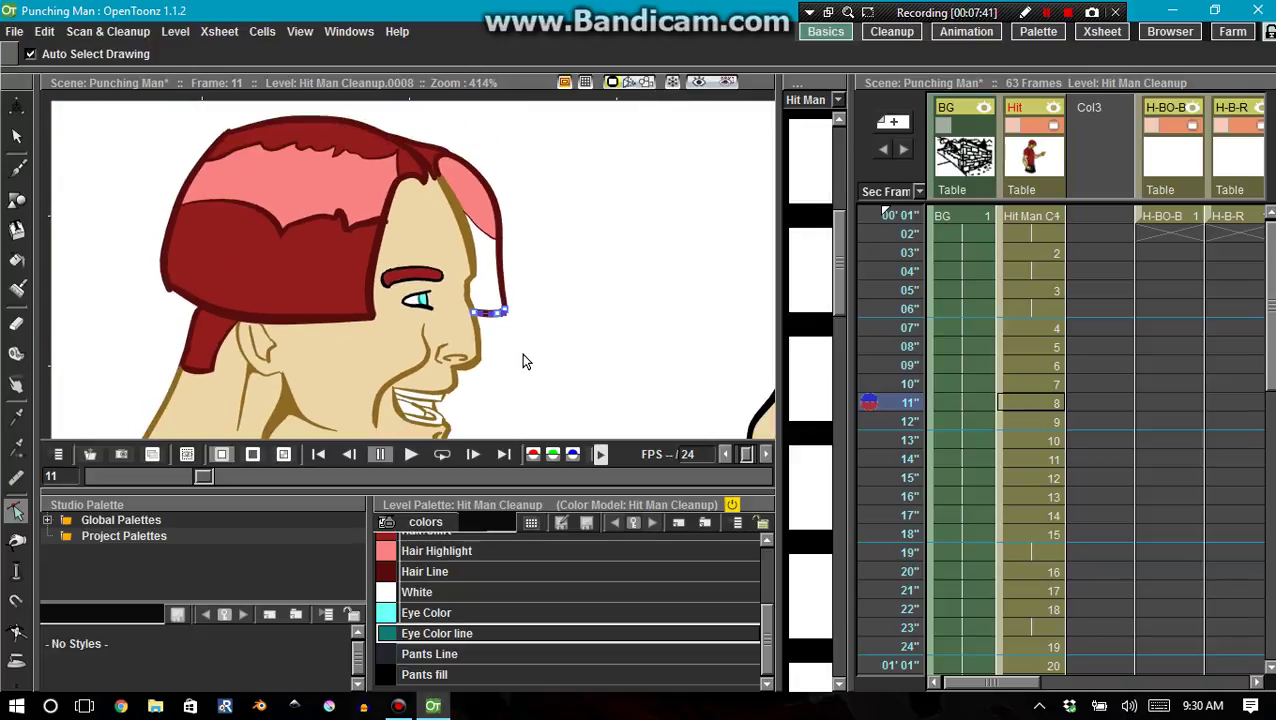
Open the Color Model panel from the Windows menu and move it over the Xsheet area.
scroll(507, 320, up, 6)
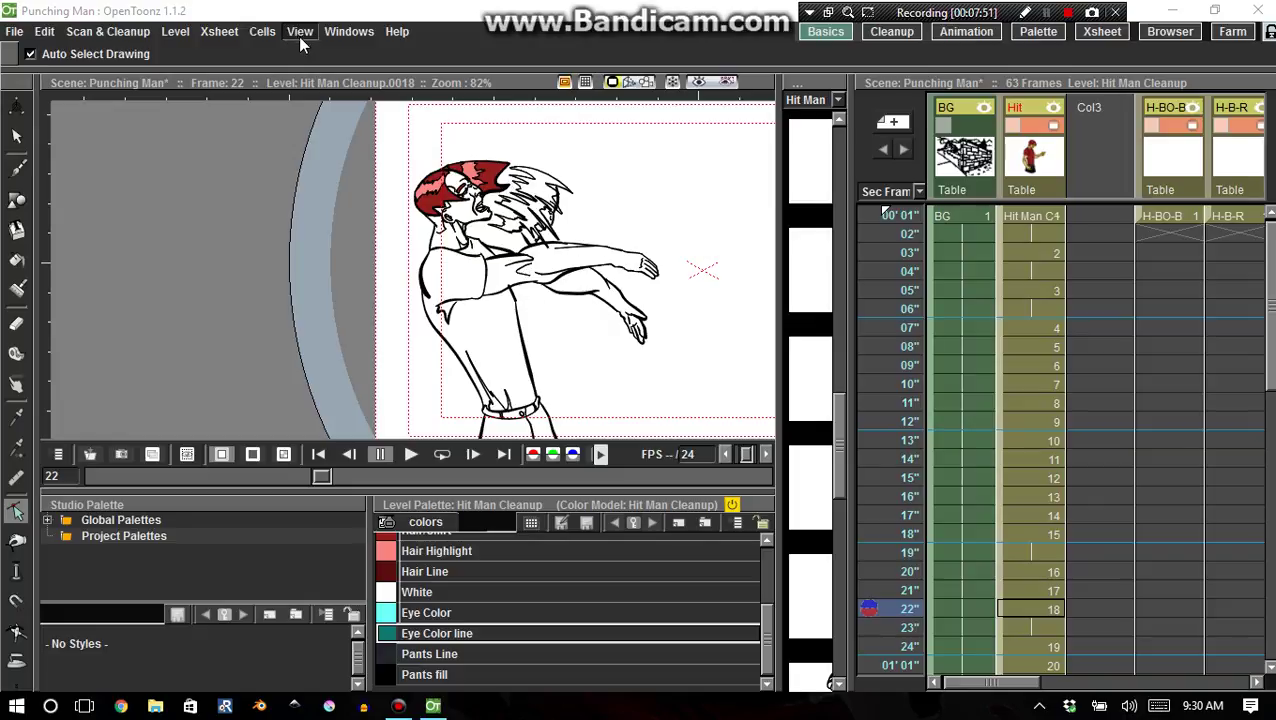
click(336, 31)
click(381, 98)
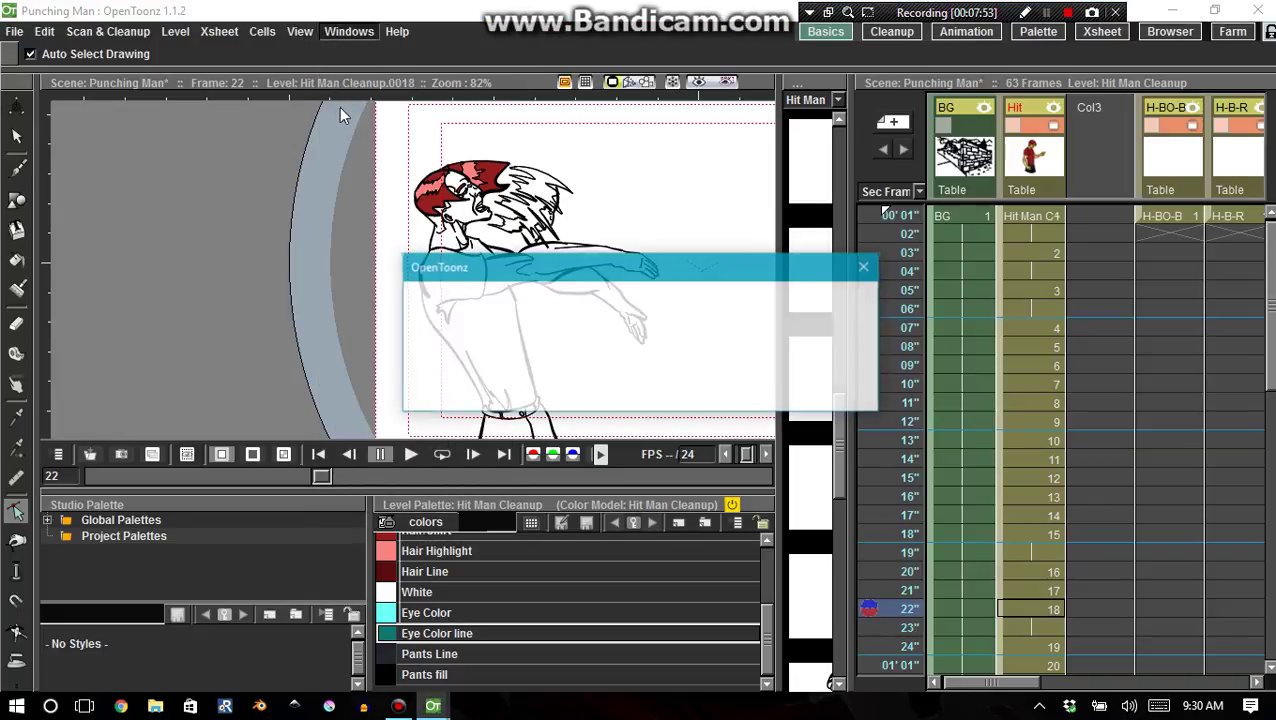
click(344, 32)
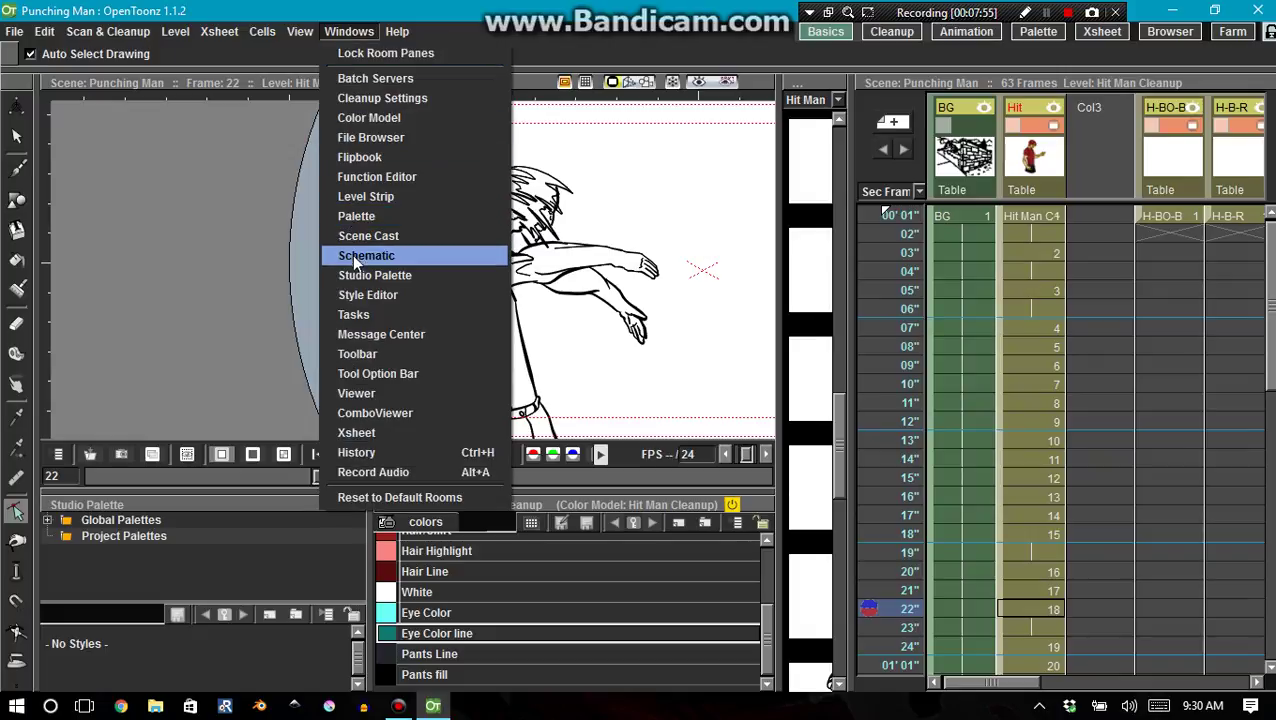
click(352, 118)
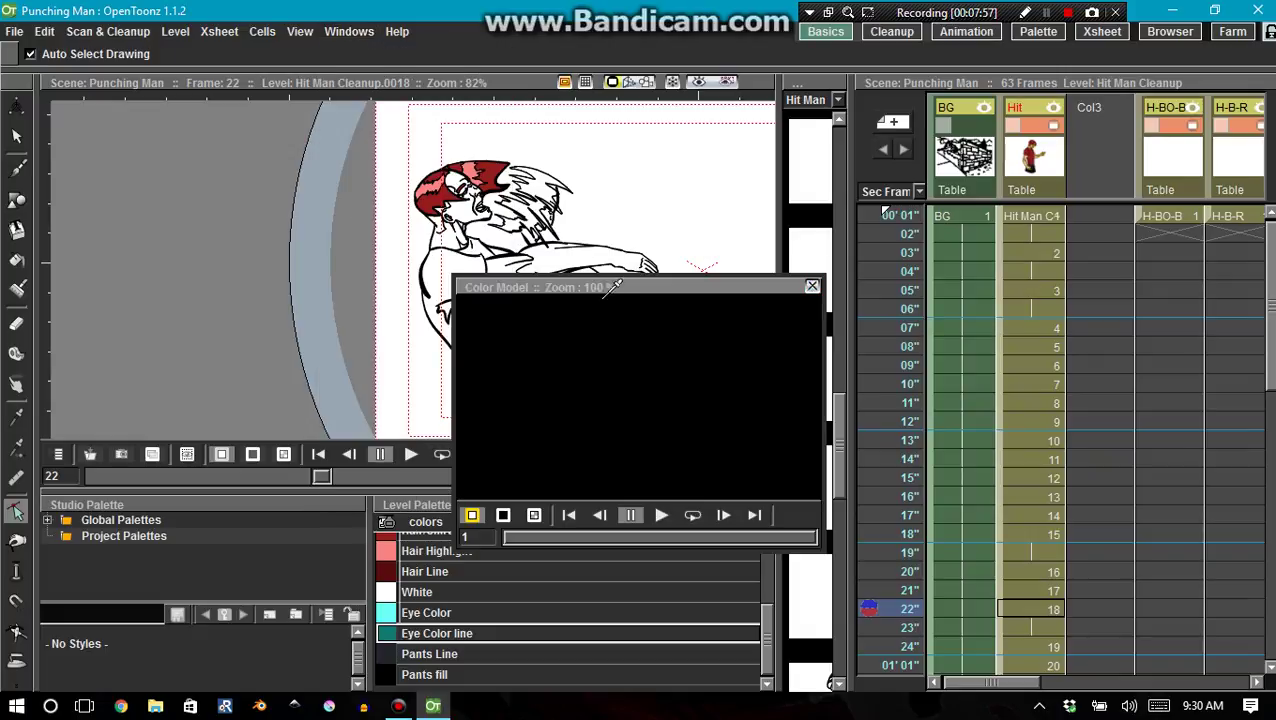
drag(612, 287, 930, 300)
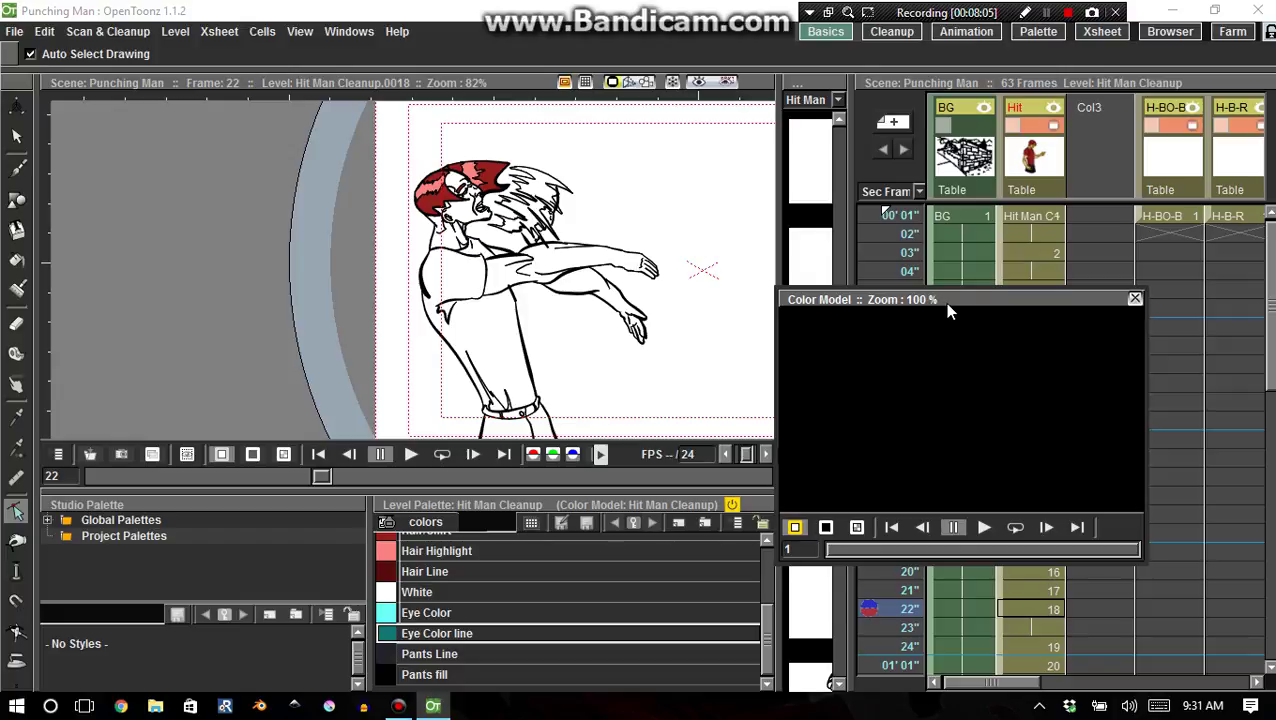
drag(944, 302, 931, 299)
Load frame 1's coloured drawing into the Color Model with Use Current Frame, then go to frame 22.
click(1022, 222)
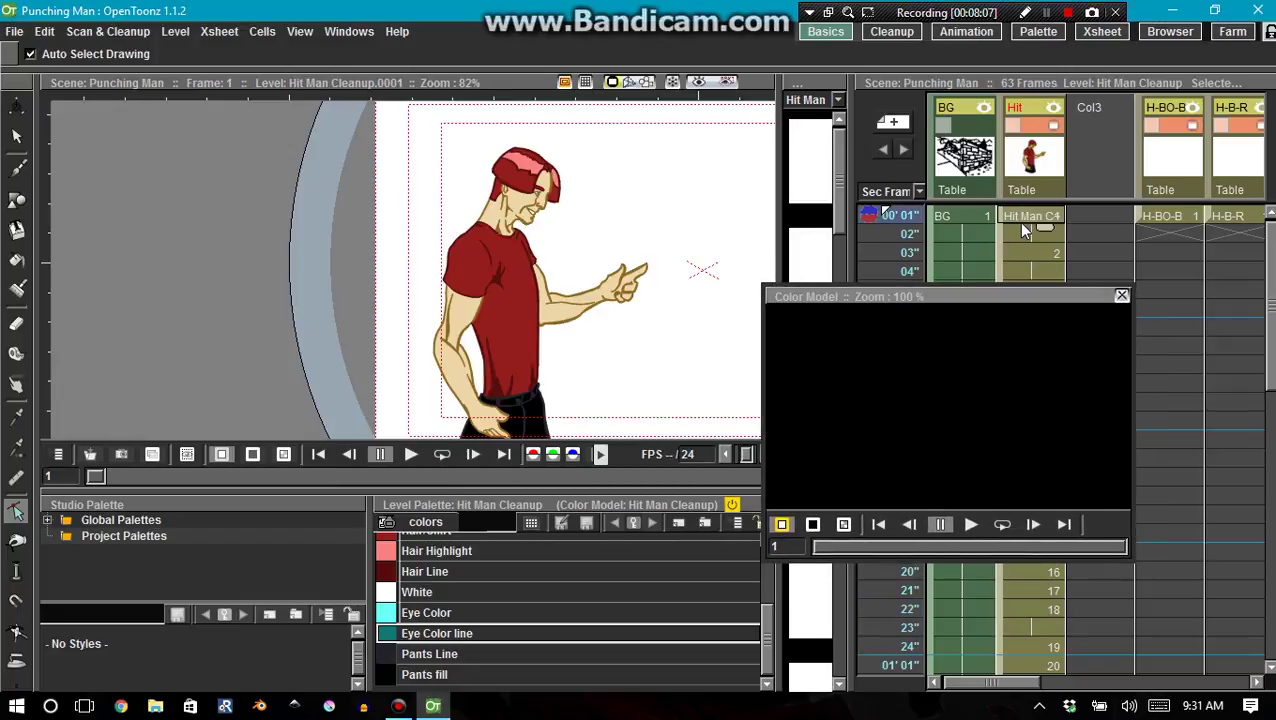
right_click(947, 450)
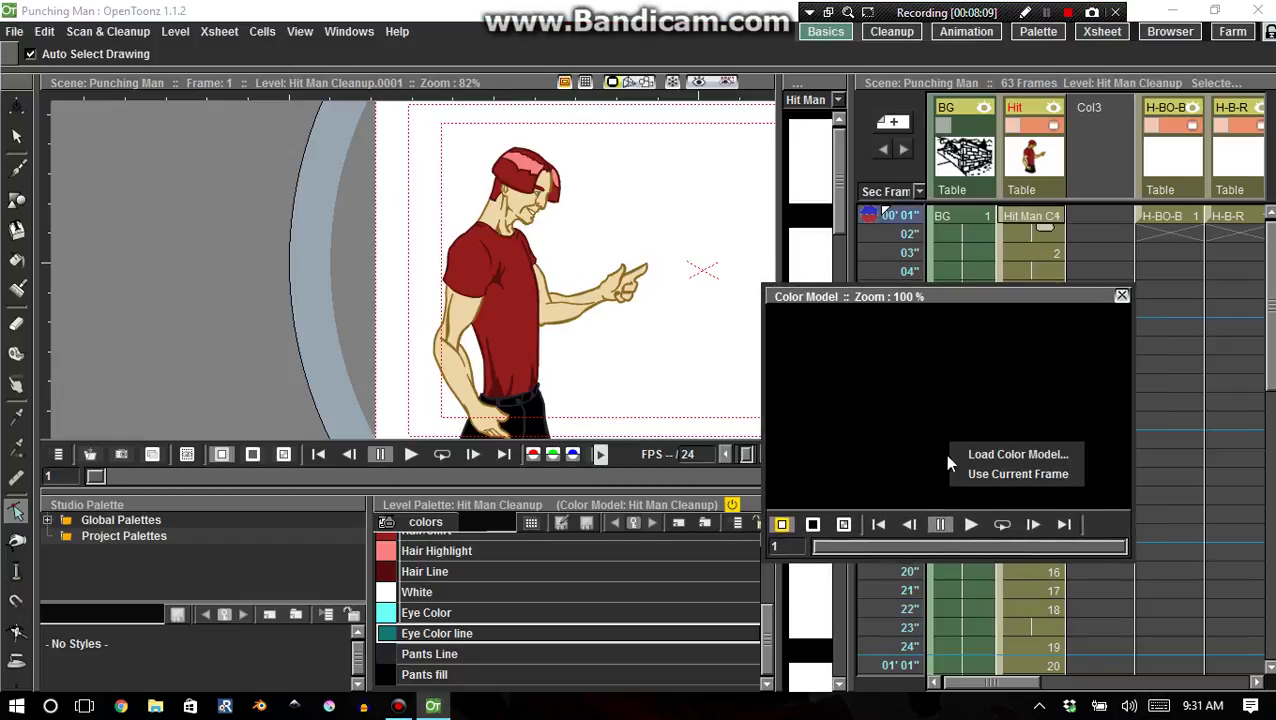
click(972, 474)
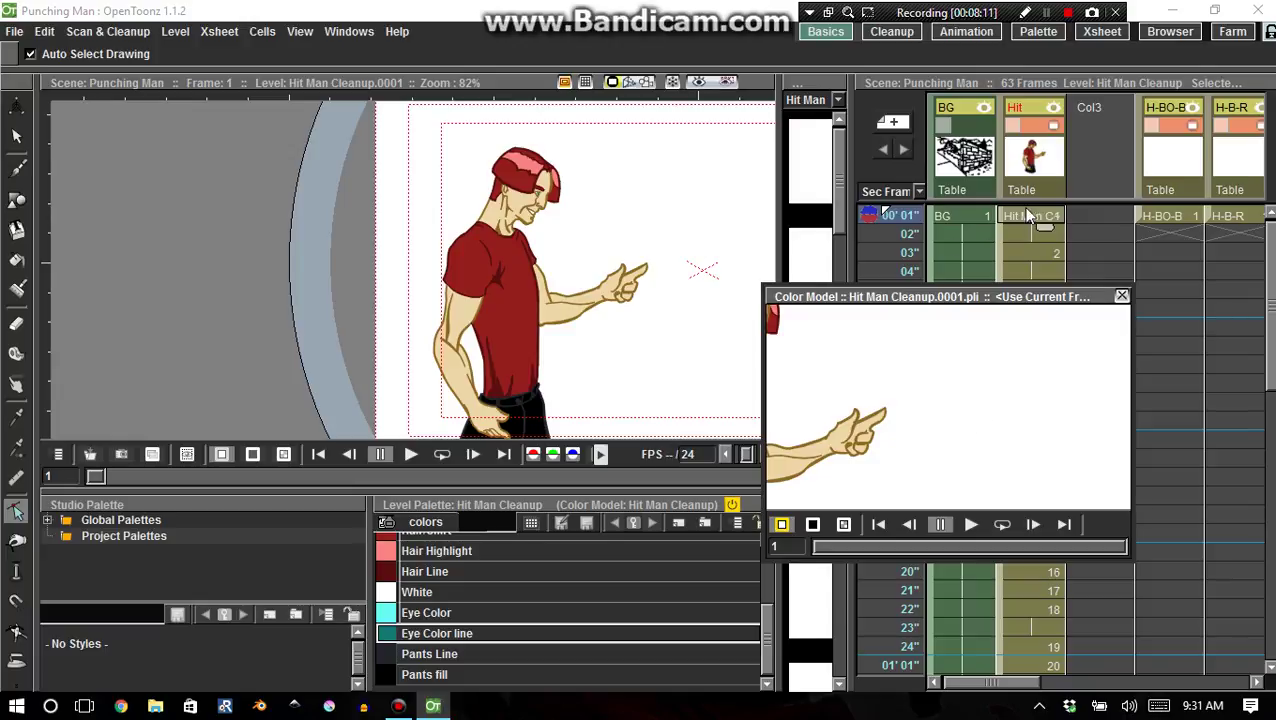
scroll(849, 392, down, 4)
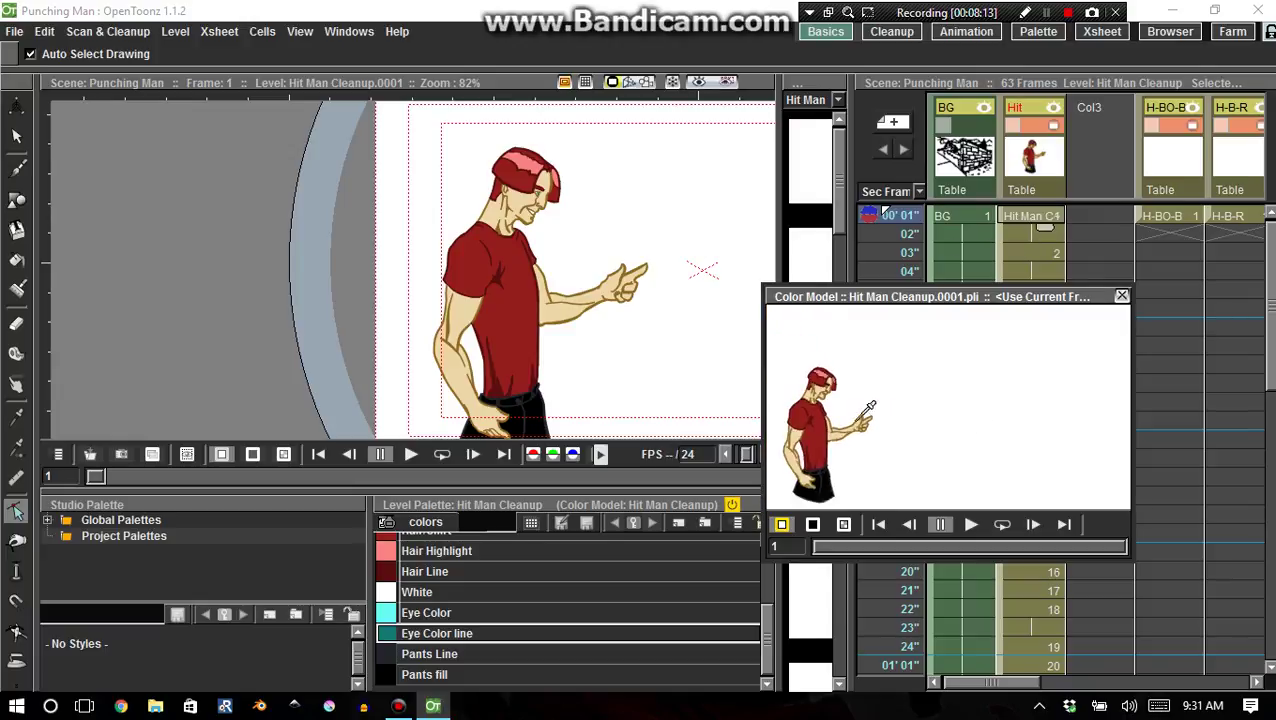
scroll(843, 416, up, 4)
scroll(845, 410, down, 1)
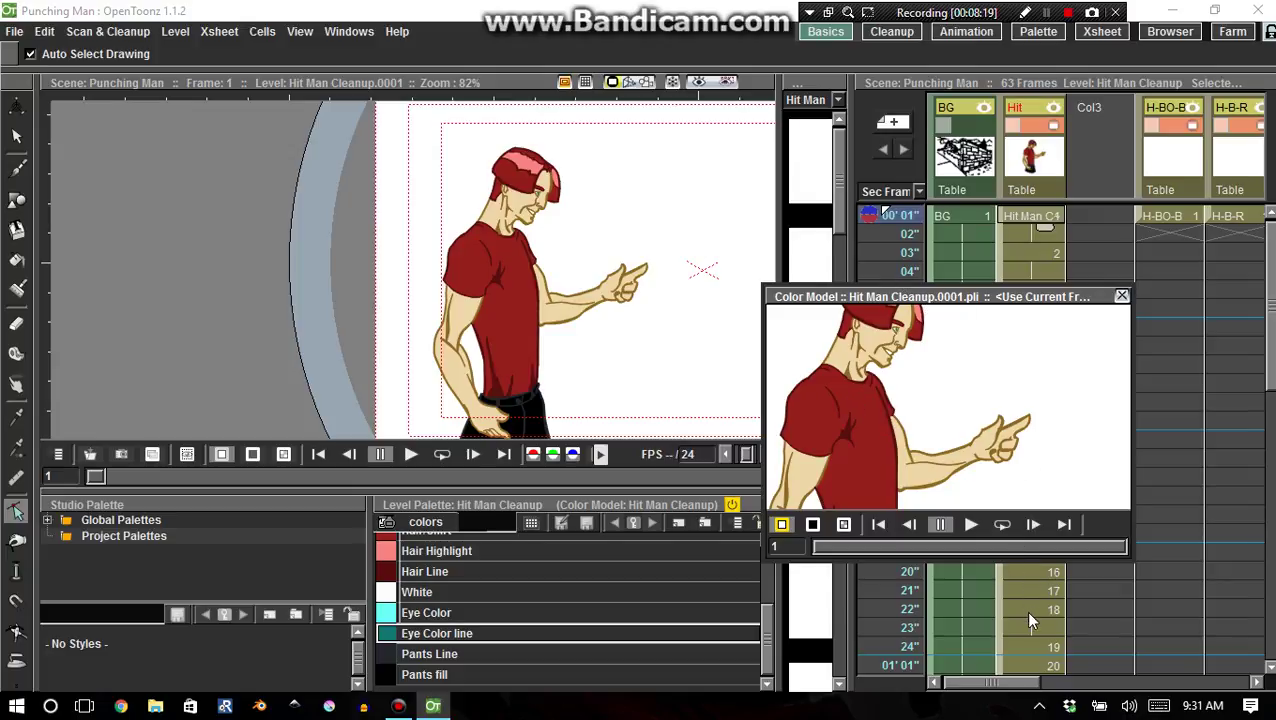
click(1029, 613)
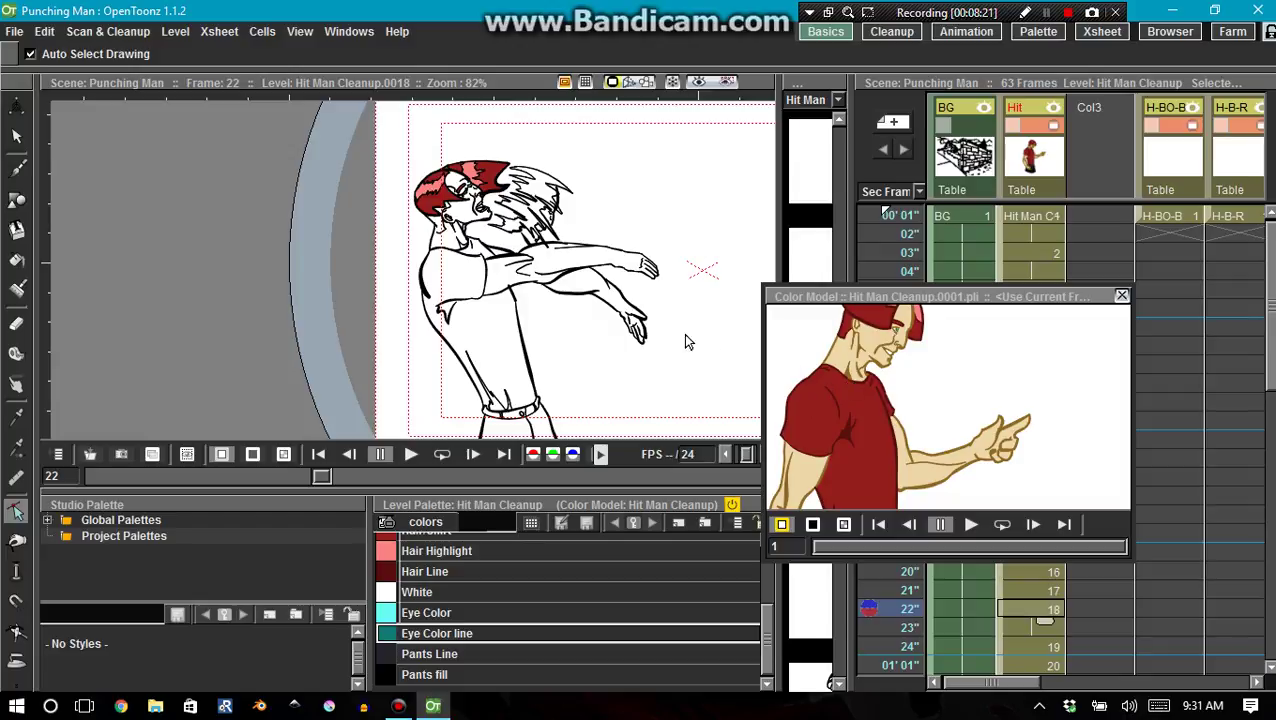
With Normal fill type, pick Skin from the Color Model's arm and fill the face on frame 22.
click(845, 415)
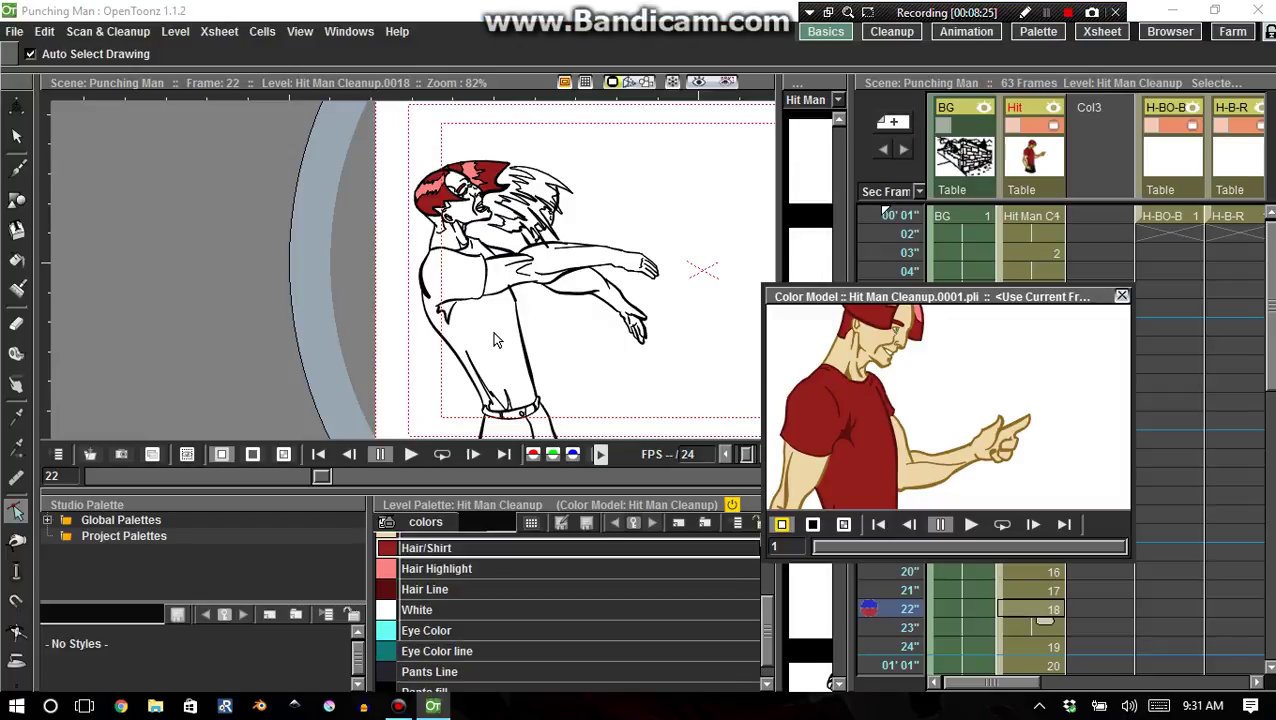
key(f)
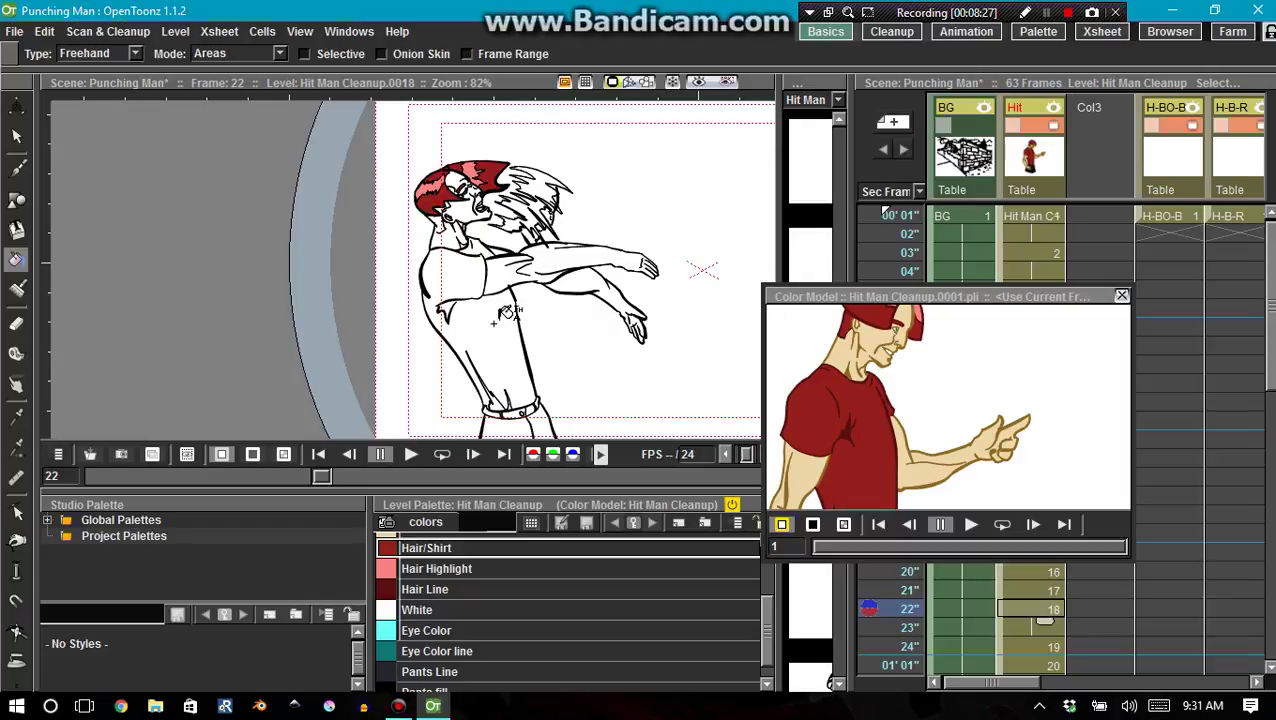
click(906, 447)
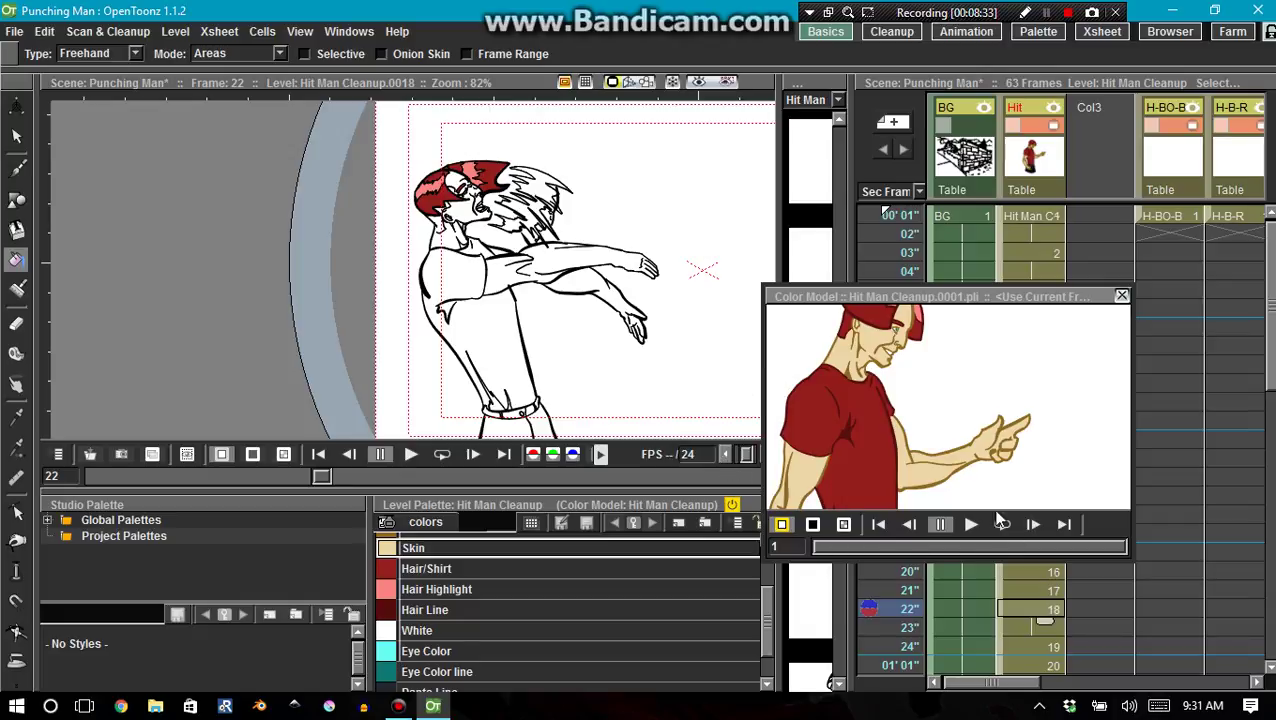
drag(871, 298, 691, 198)
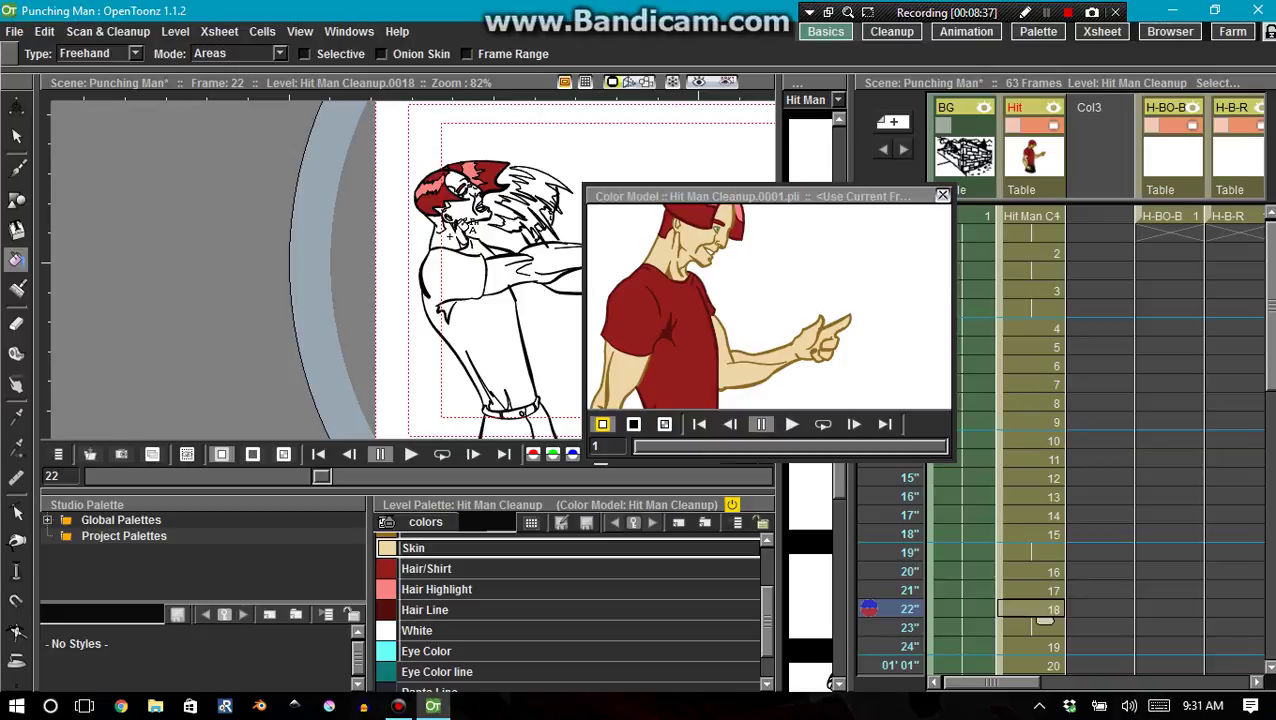
click(136, 53)
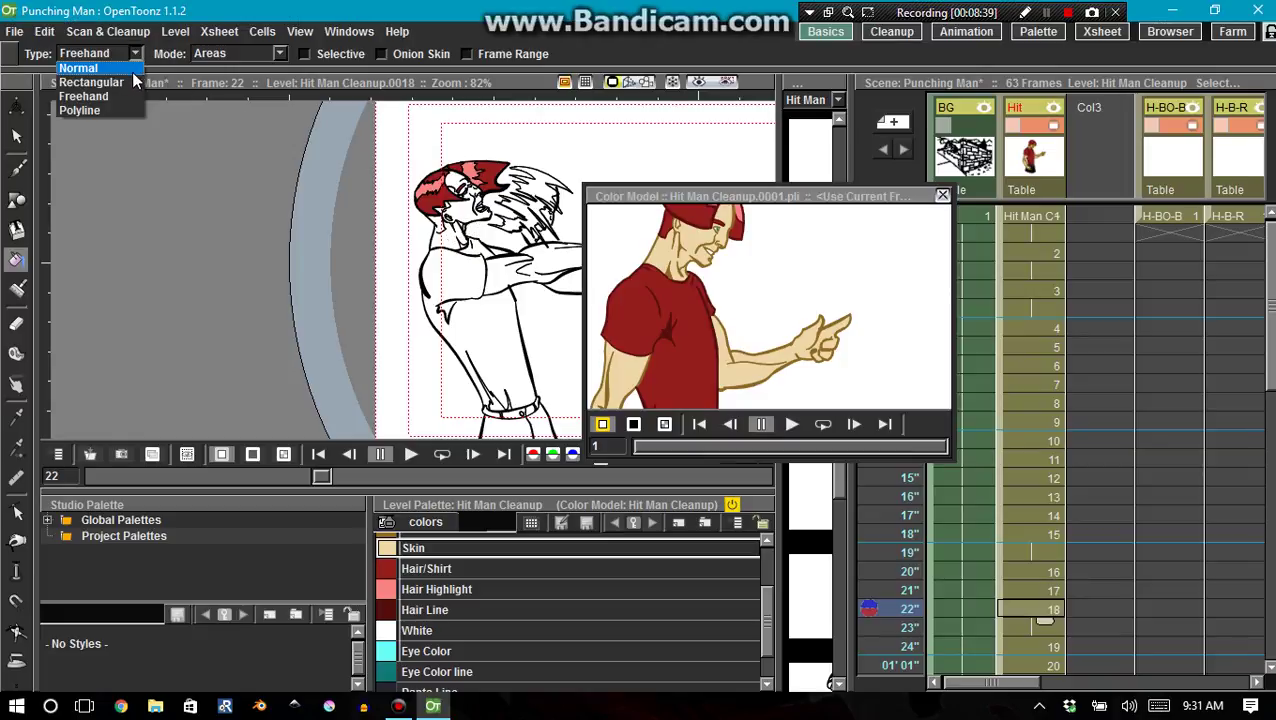
click(128, 69)
click(442, 236)
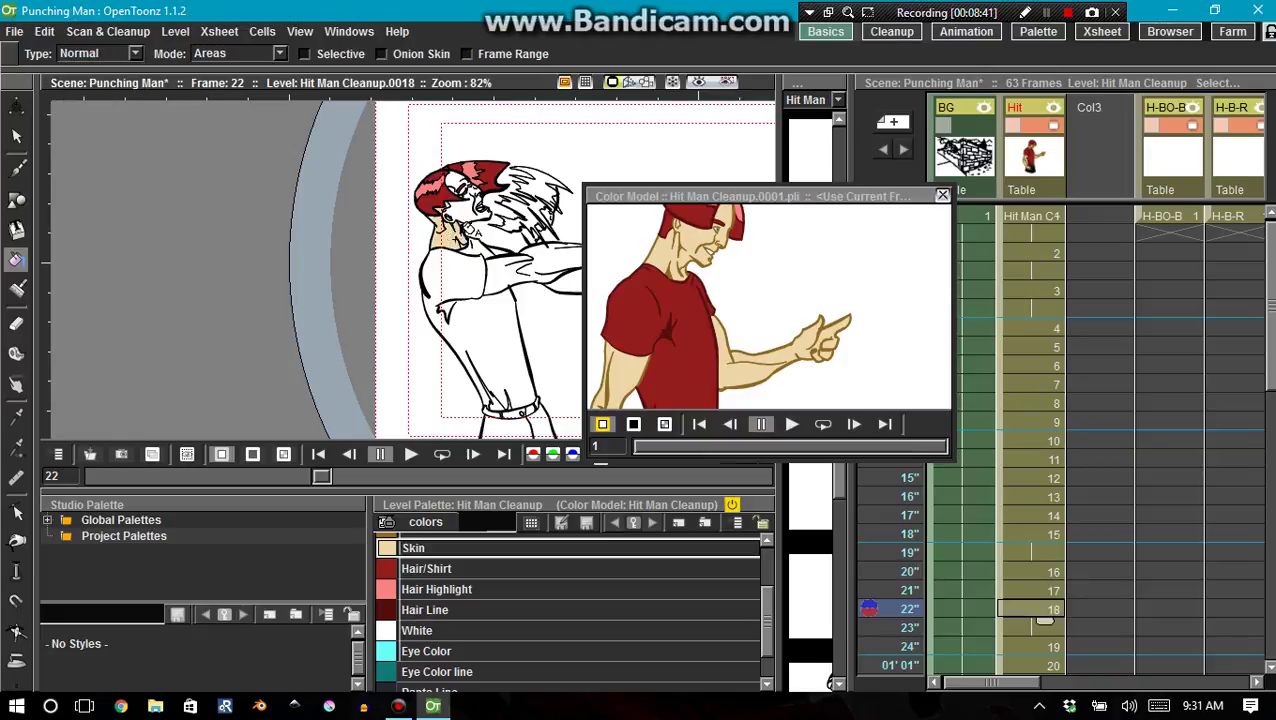
click(462, 200)
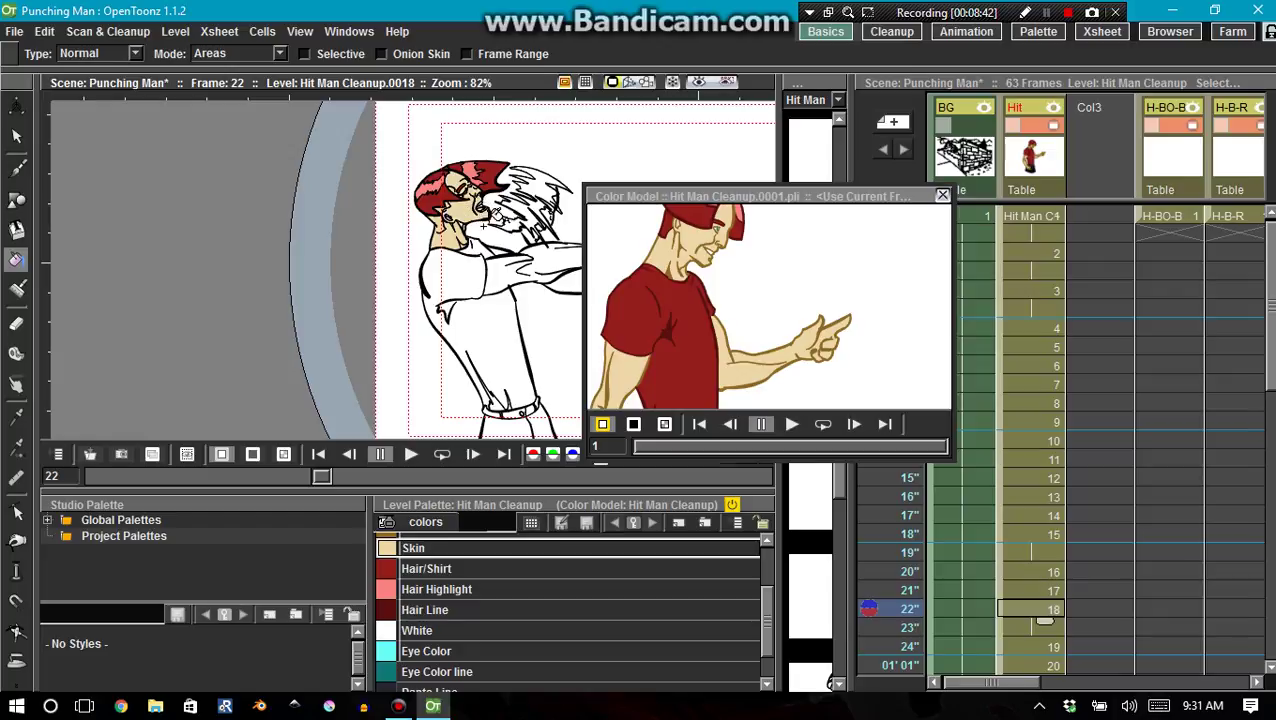
click(698, 314)
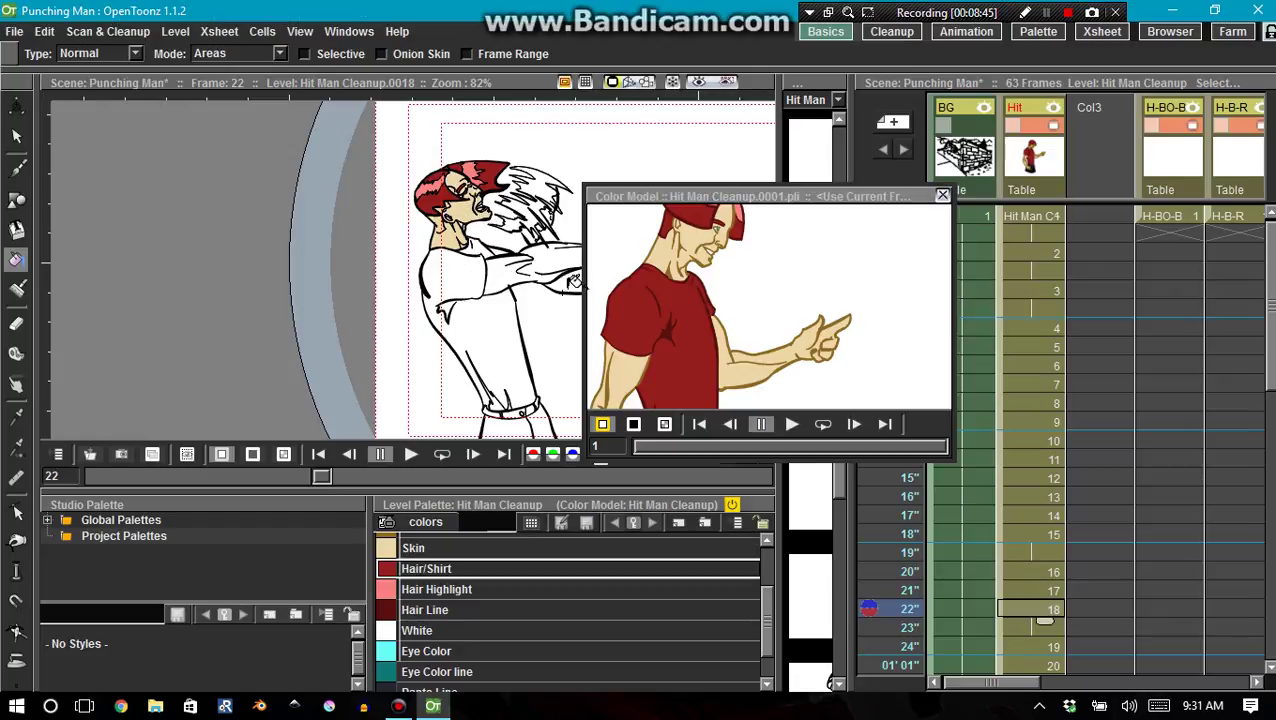
click(738, 356)
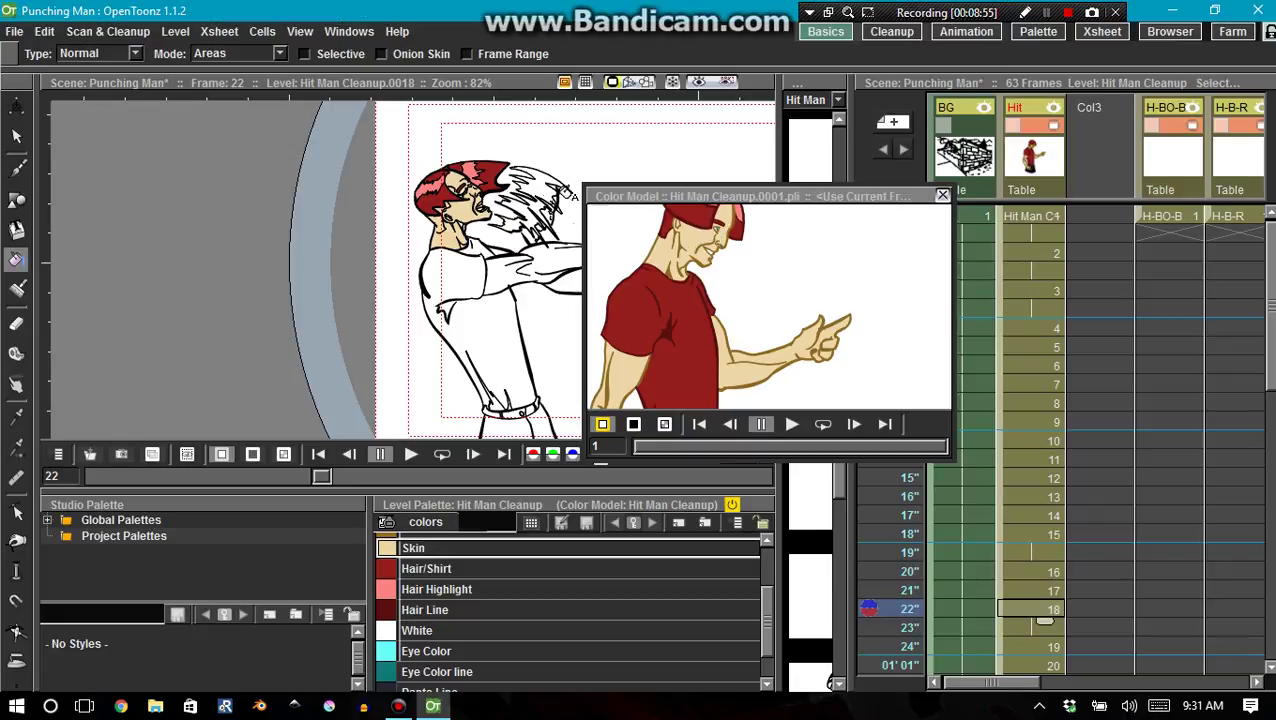
Go to frame 24 and fill the shirt with red from the Color Model.
click(1013, 624)
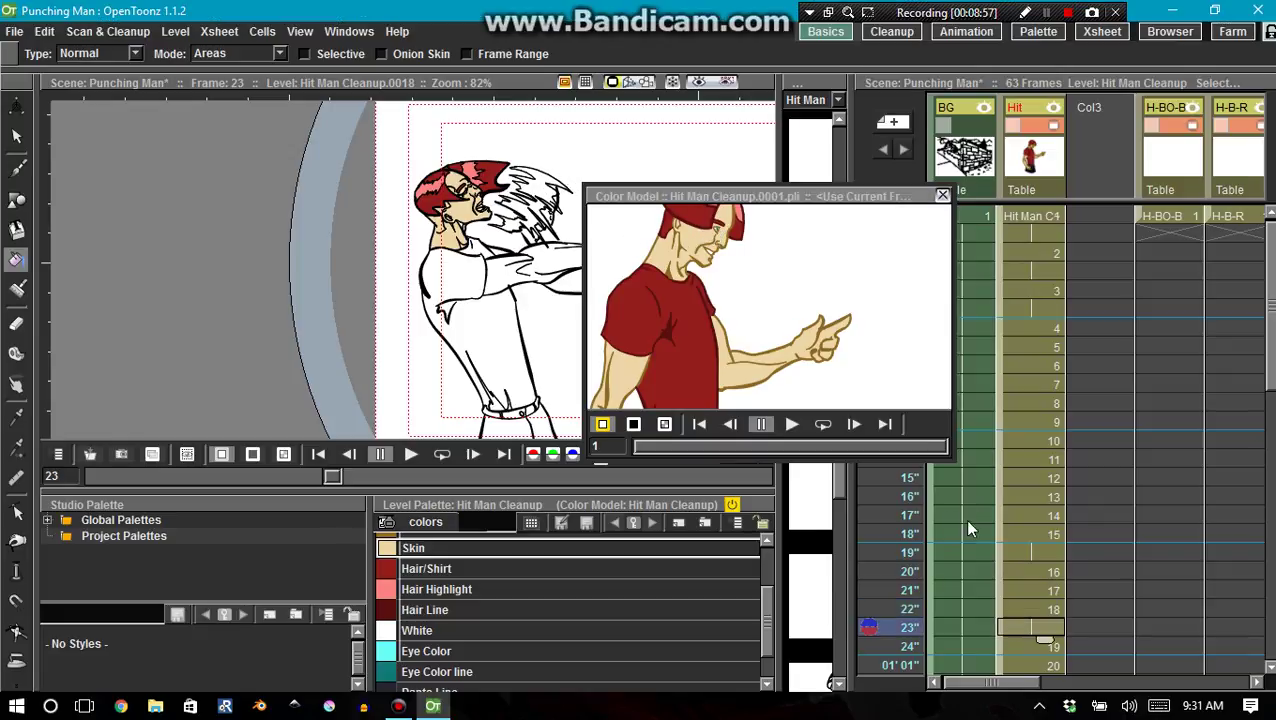
click(1018, 648)
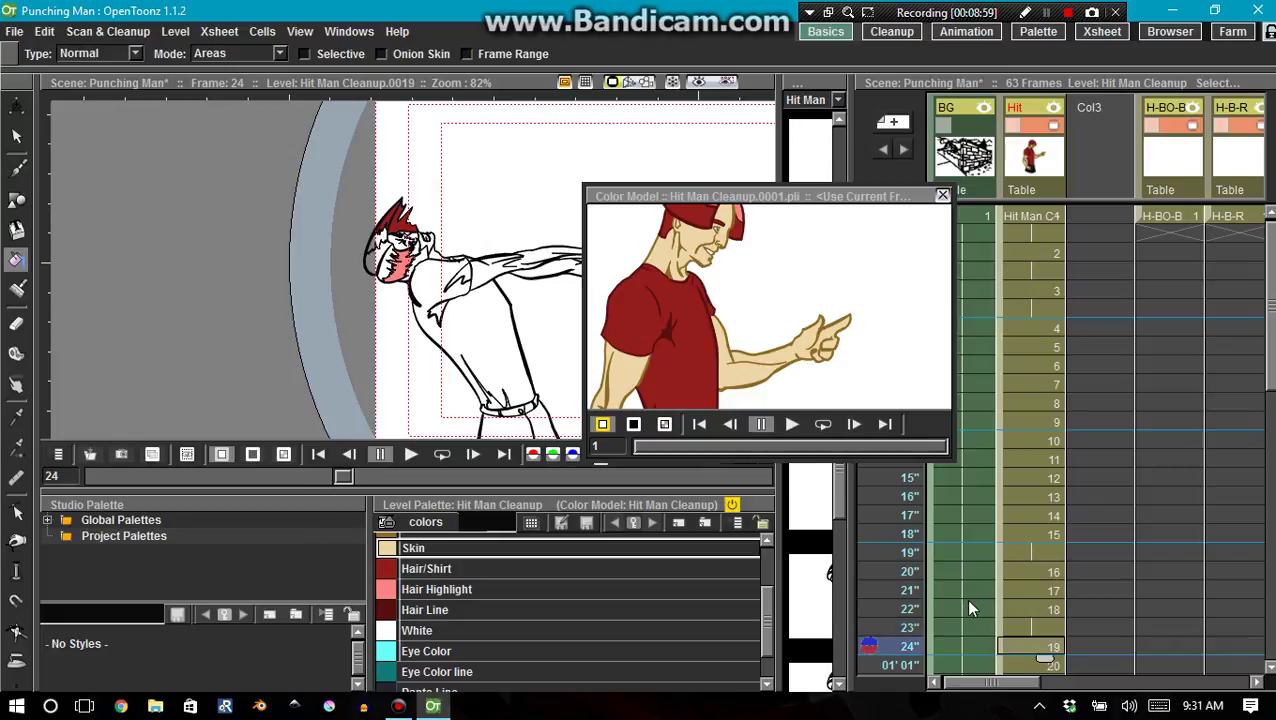
click(702, 350)
click(505, 300)
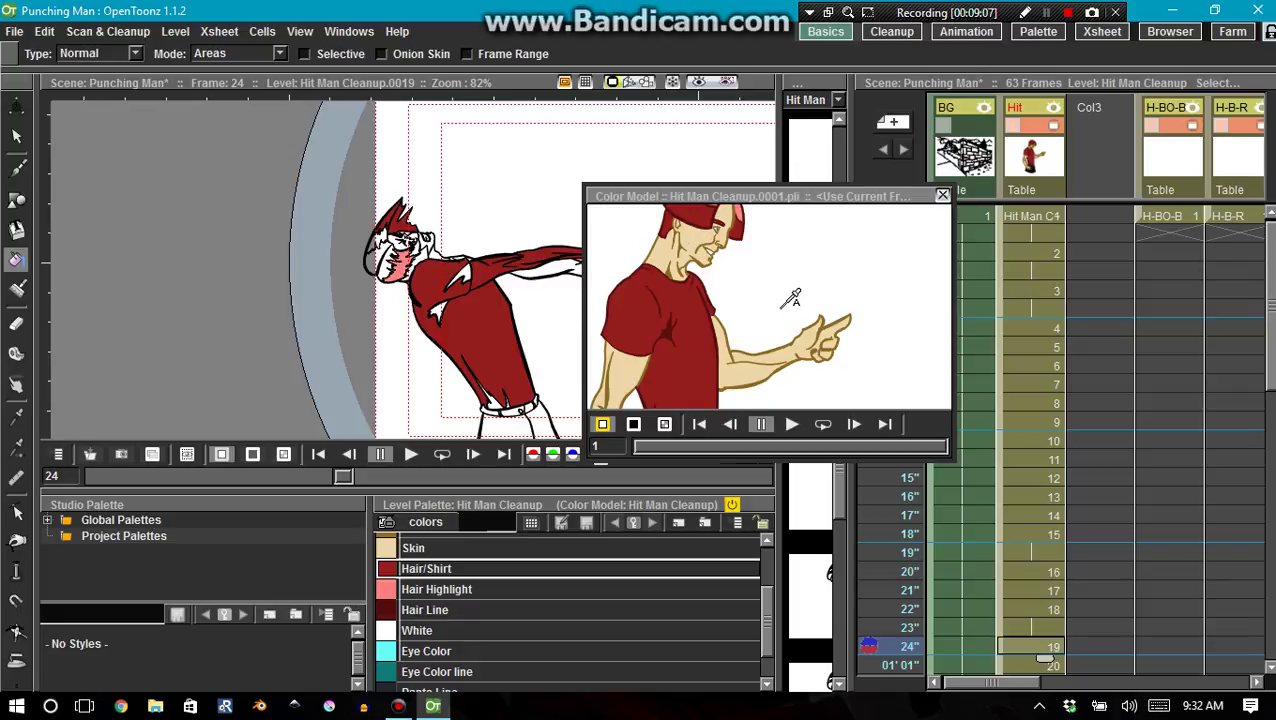
Fill the face, forearm and hand with Skin, then close the Color Model.
click(668, 250)
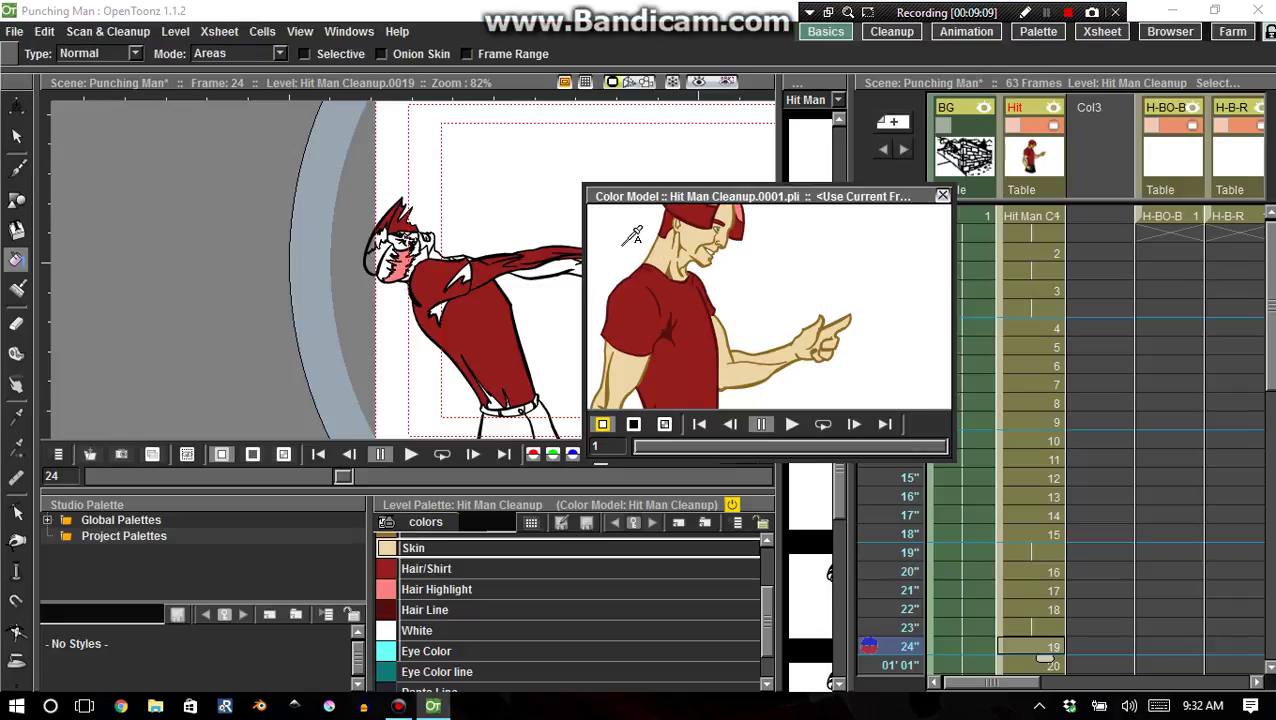
click(405, 242)
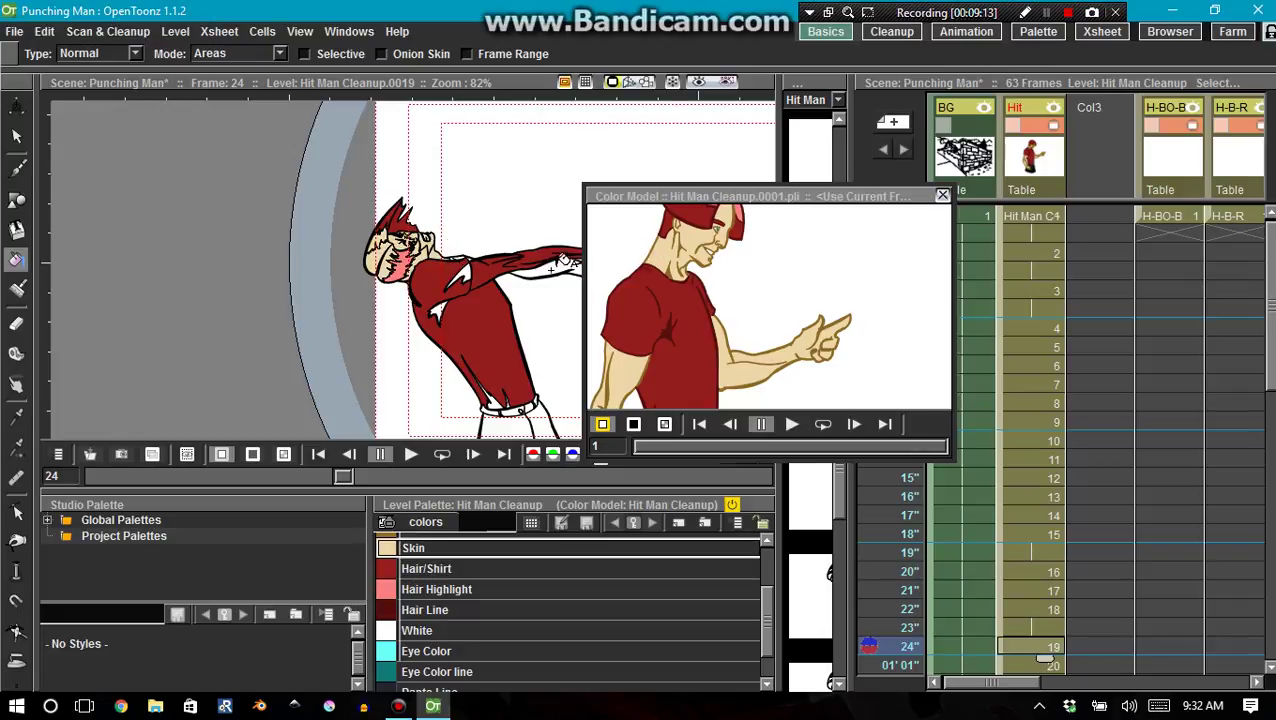
click(558, 263)
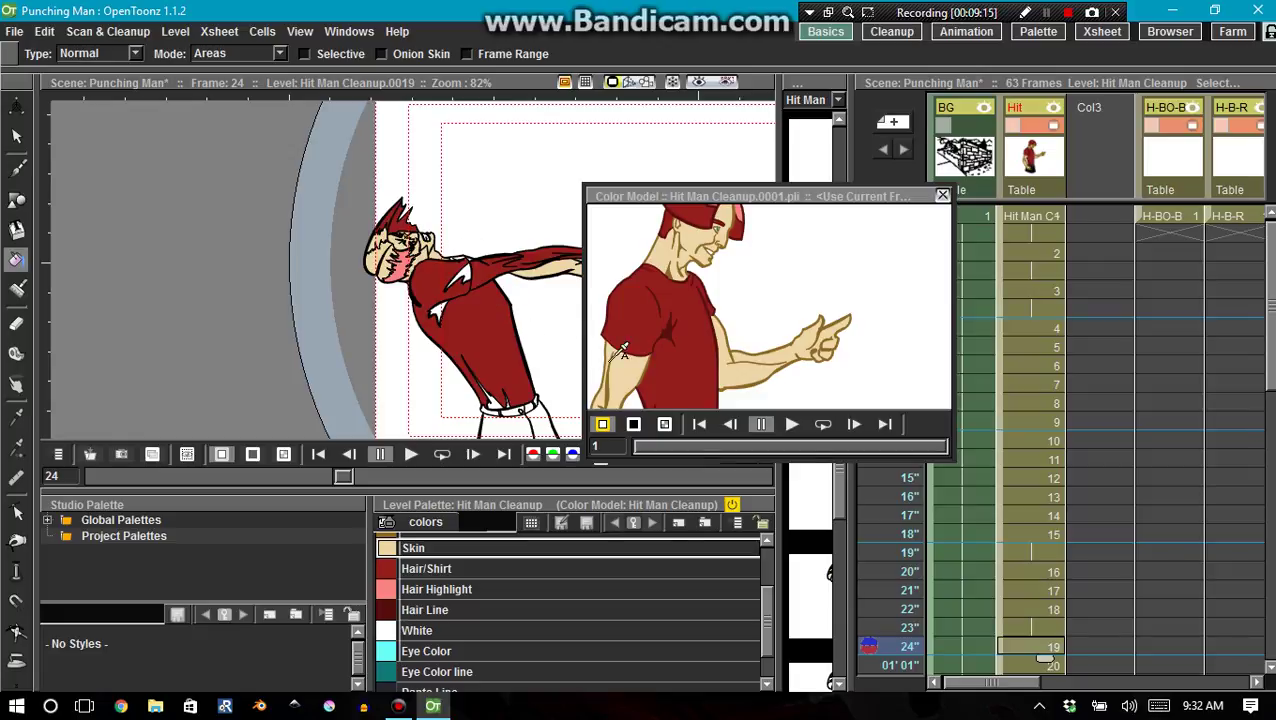
click(566, 277)
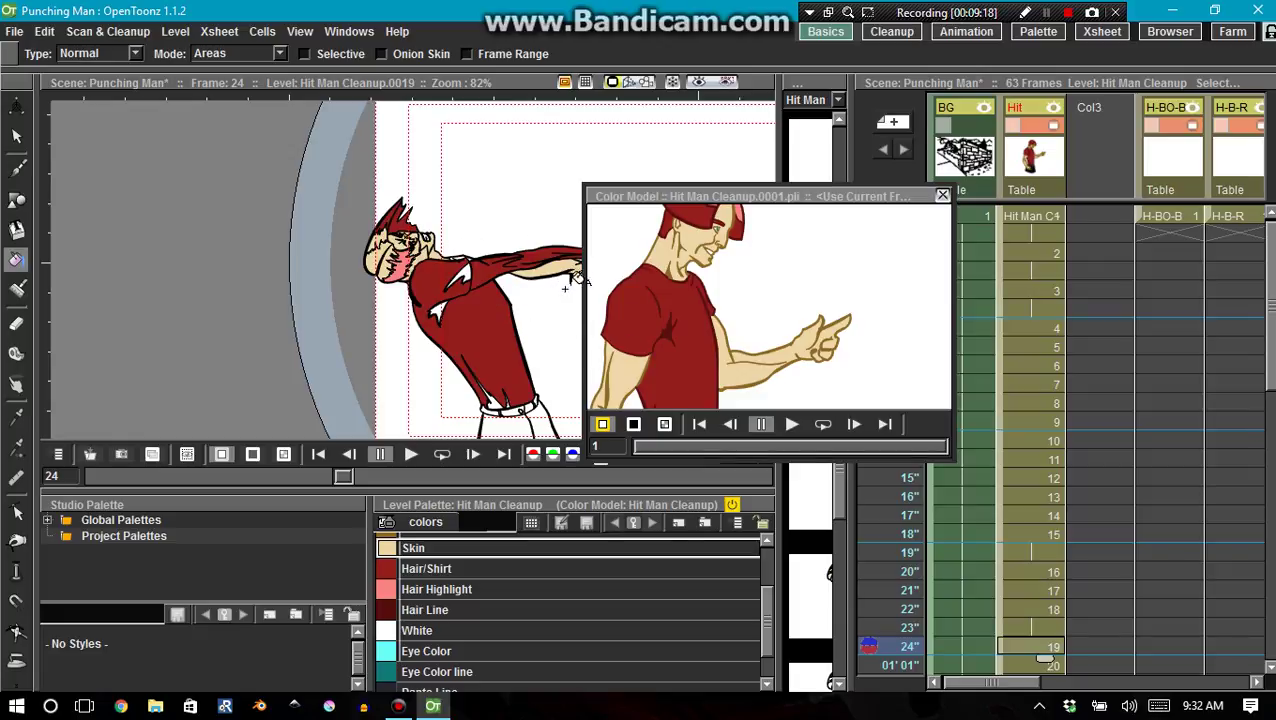
click(942, 196)
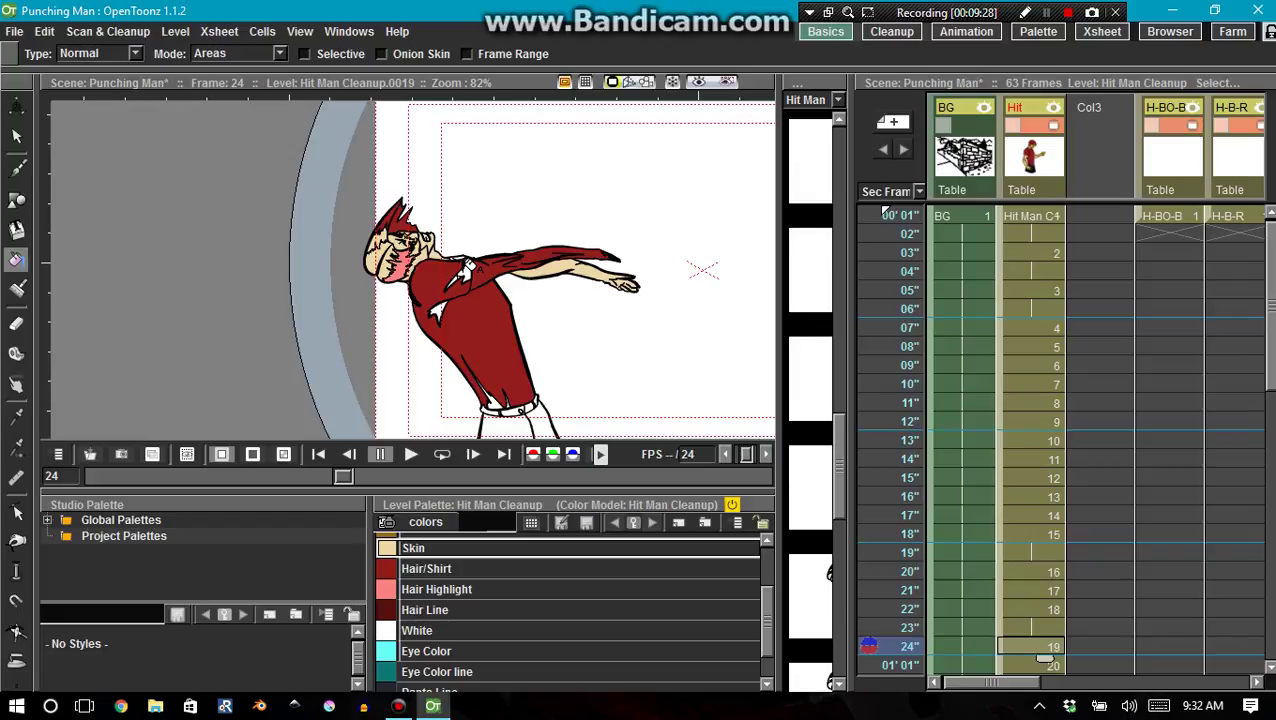
Leave the Fill tool and return to the tool for moving drawings.
key(c)
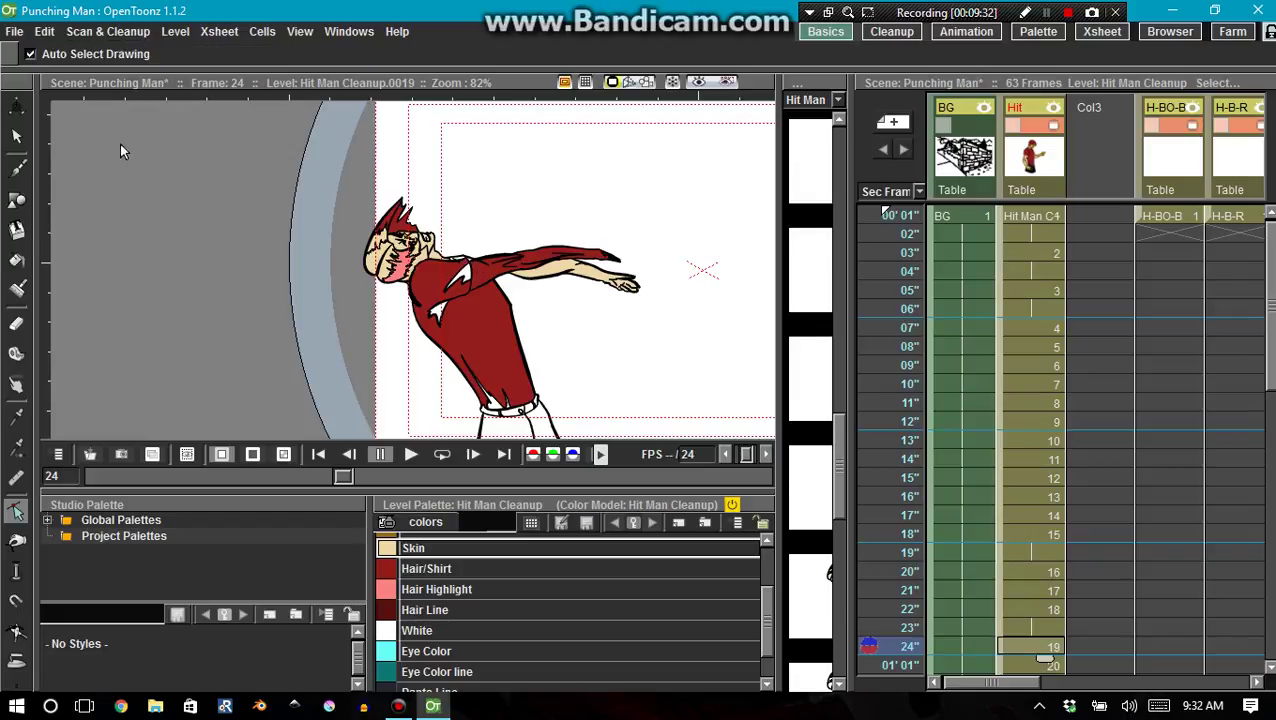